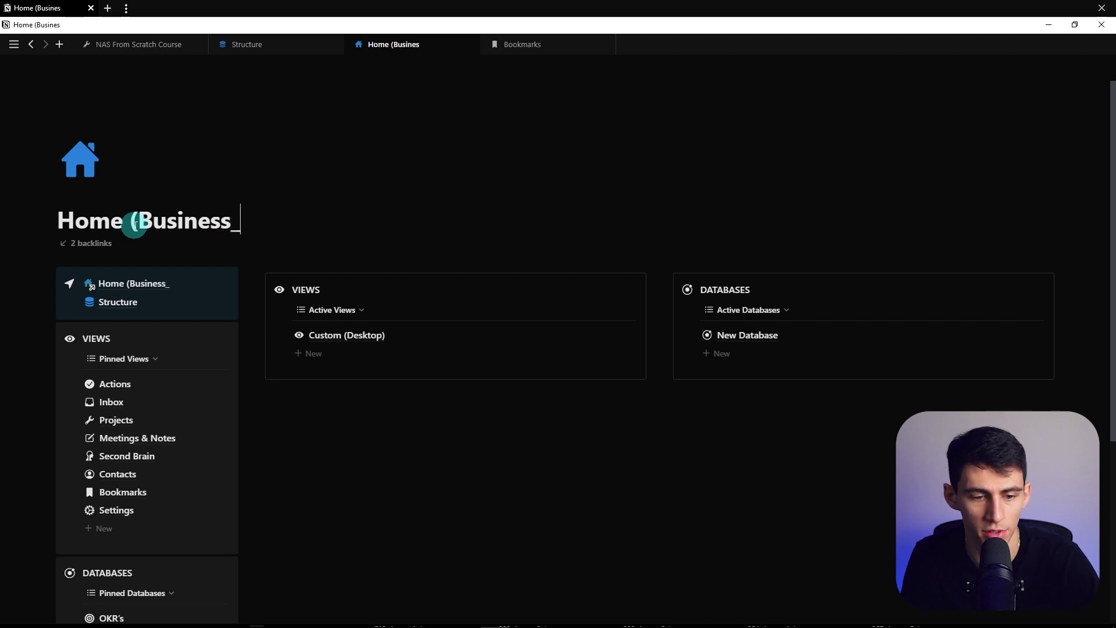
# Step: Open the Structure page of the Home (Business) workspace
pyautogui.click(182, 302)
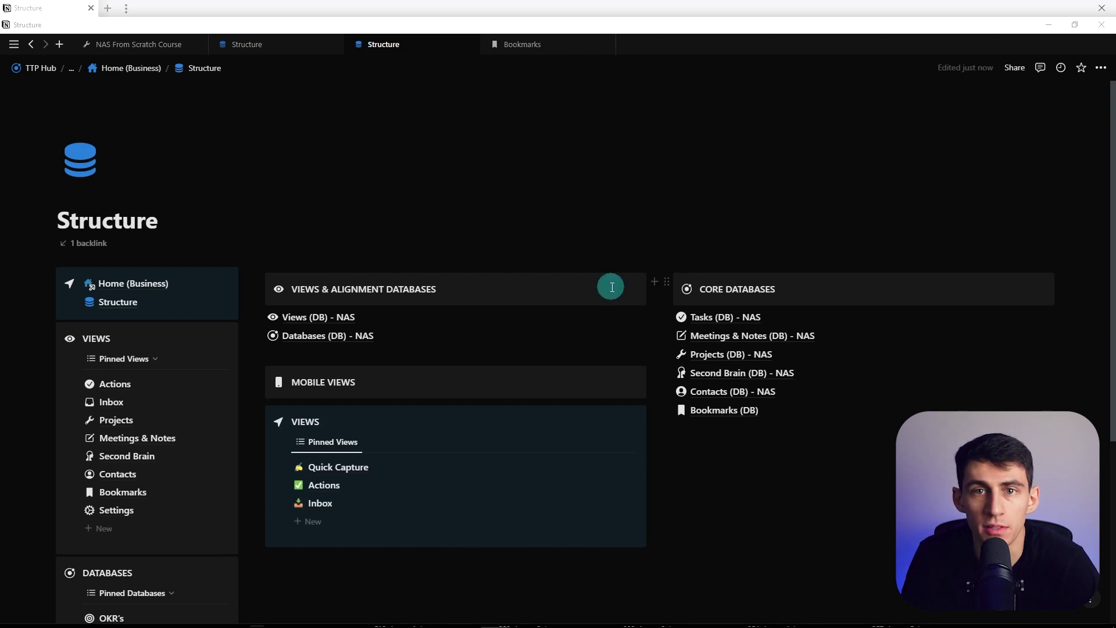
pyautogui.click(343, 354)
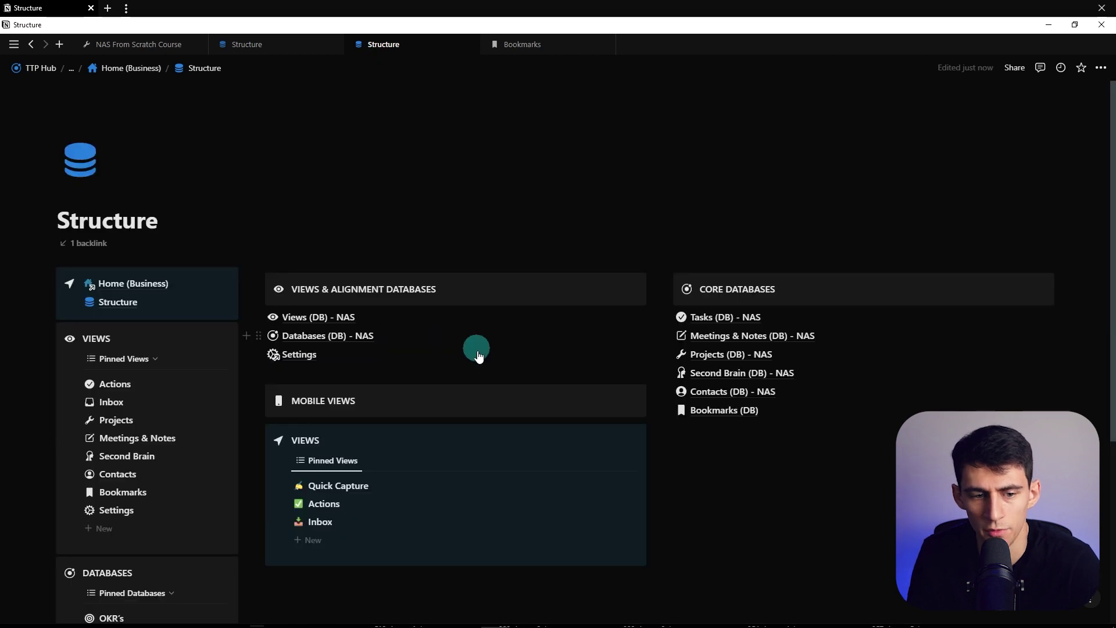
pyautogui.scroll(-3, 366, 318)
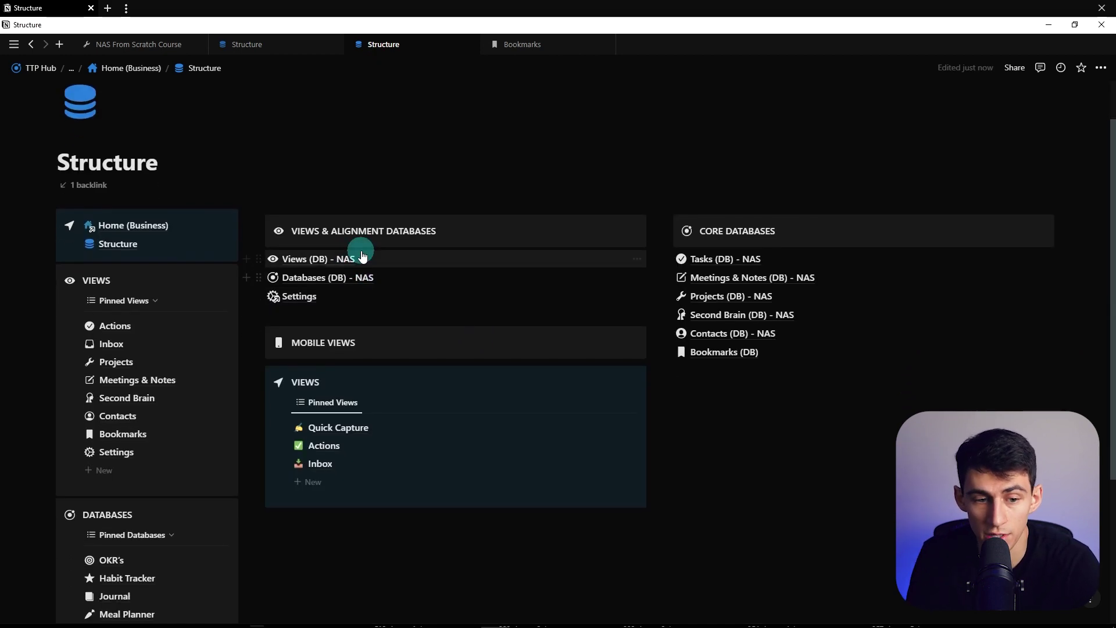
pyautogui.scroll(1, 399, 362)
pyautogui.scroll(1, 301, 279)
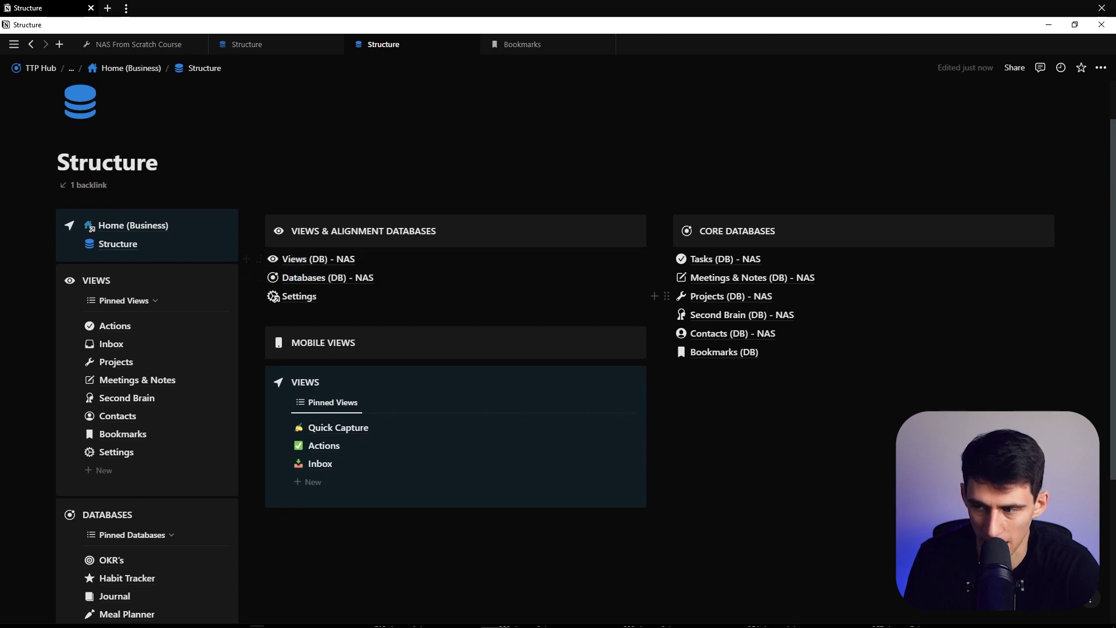
# Step: Place empty lines between the Views (DB) - NAS and Databases (DB) - NAS links
pyautogui.click(364, 317)
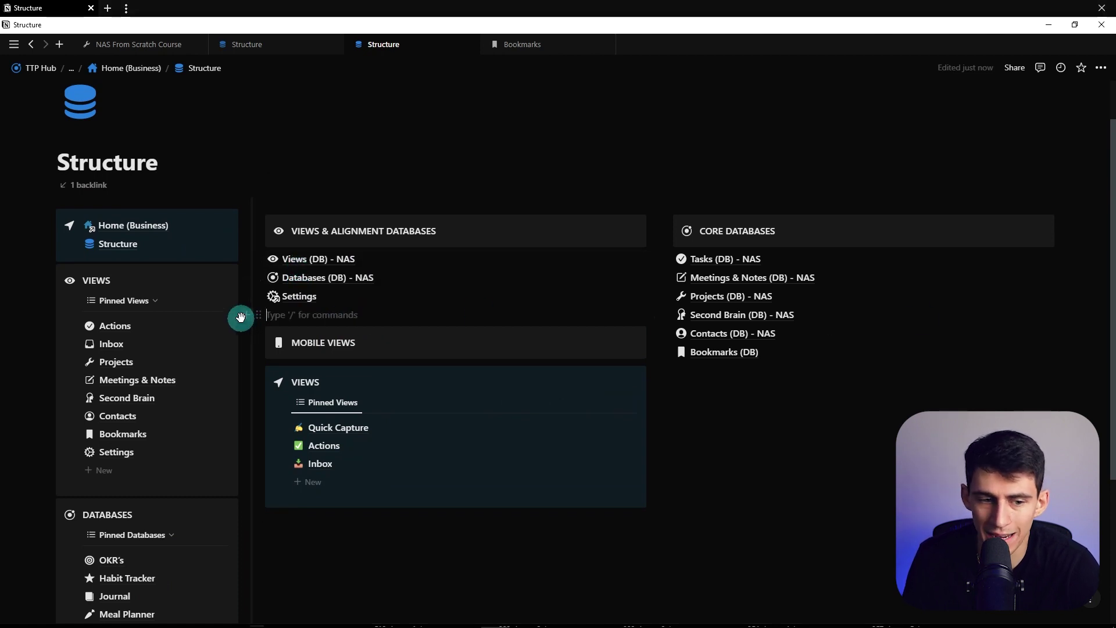
pyautogui.moveTo(258, 315); pyautogui.dragTo(278, 270)
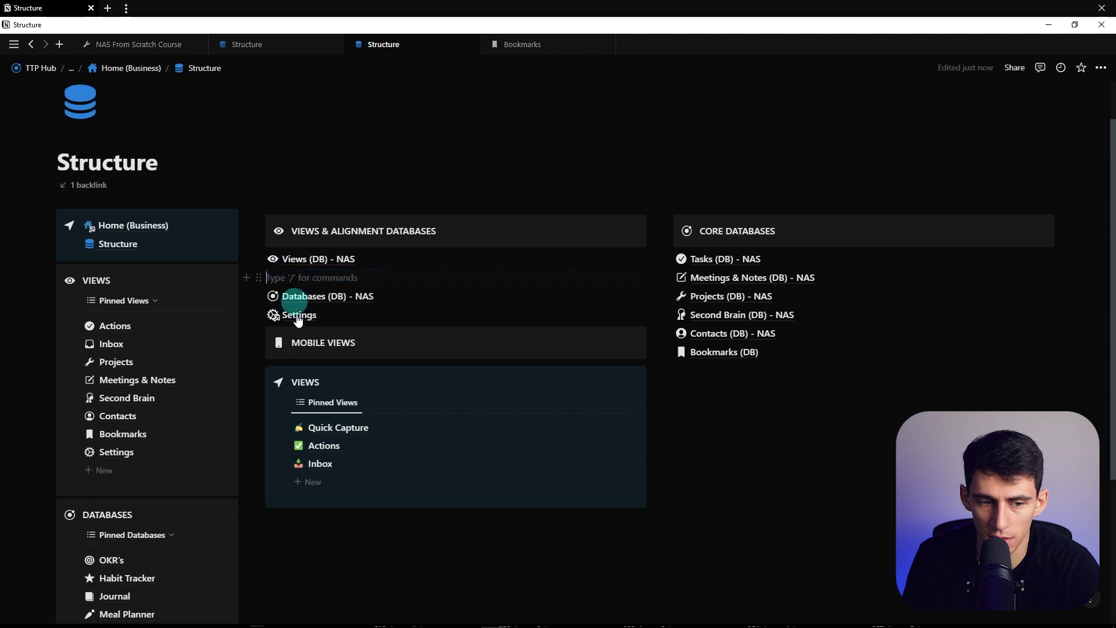
pyautogui.click(342, 518)
pyautogui.moveTo(265, 515); pyautogui.dragTo(320, 282)
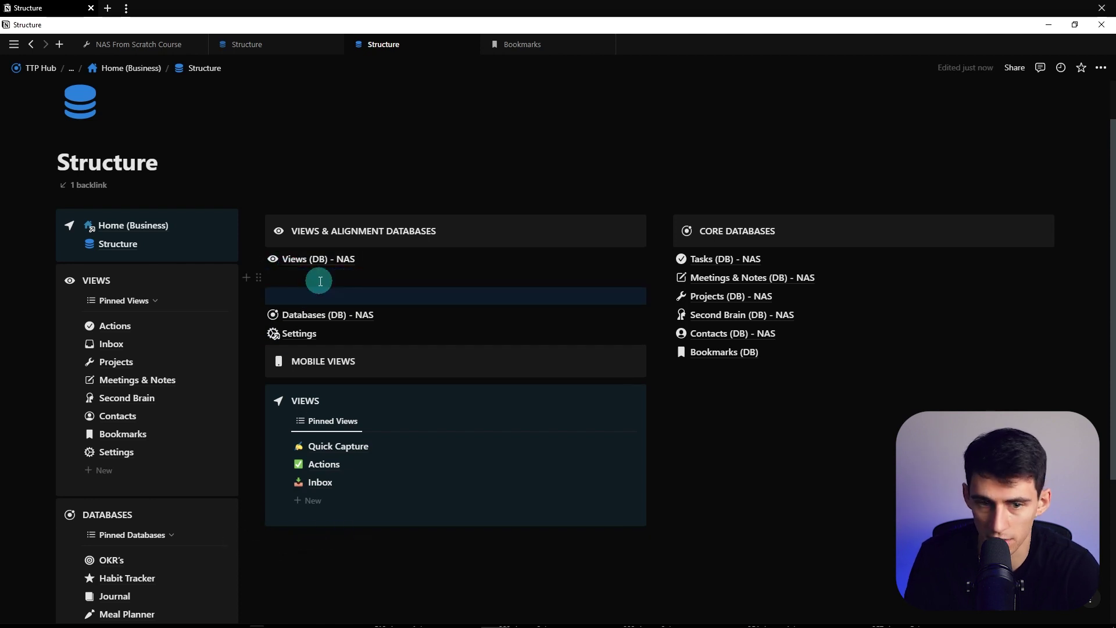
# Step: Create a new subpage named Departments below Views (DB) - NAS and turn it into a new table database
pyautogui.click(306, 277)
pyautogui.write('/page')
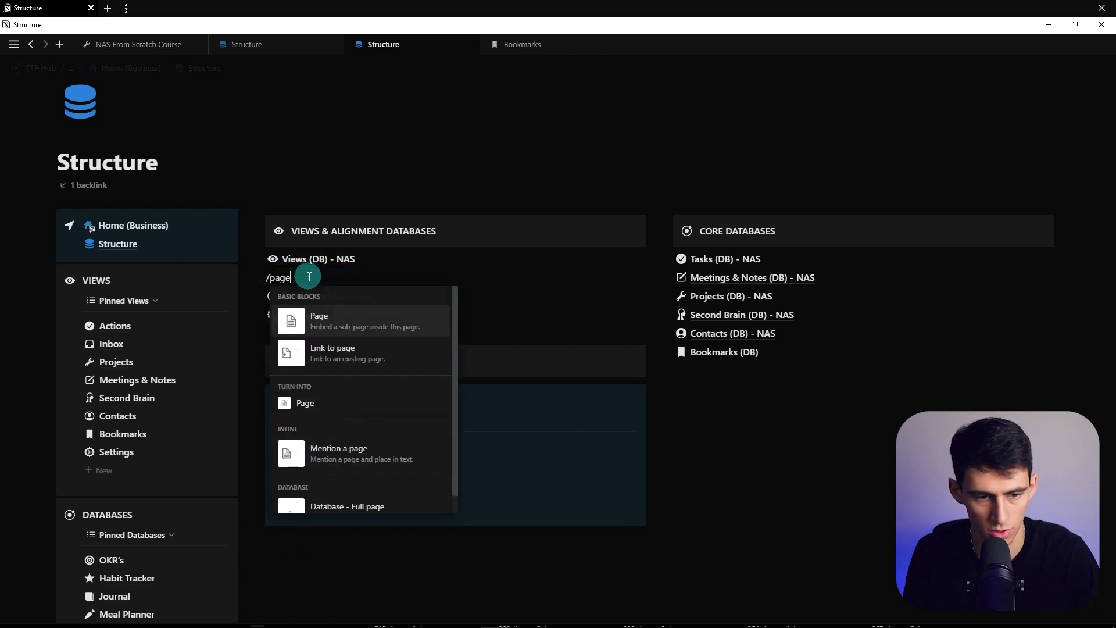
pyautogui.press('Return')
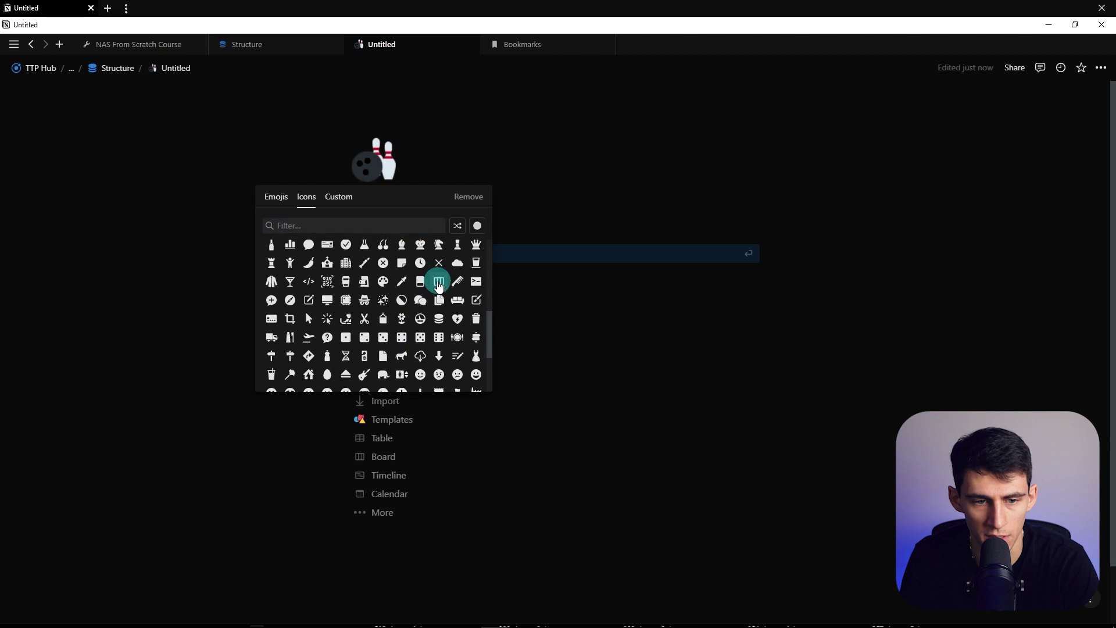
pyautogui.click(436, 279)
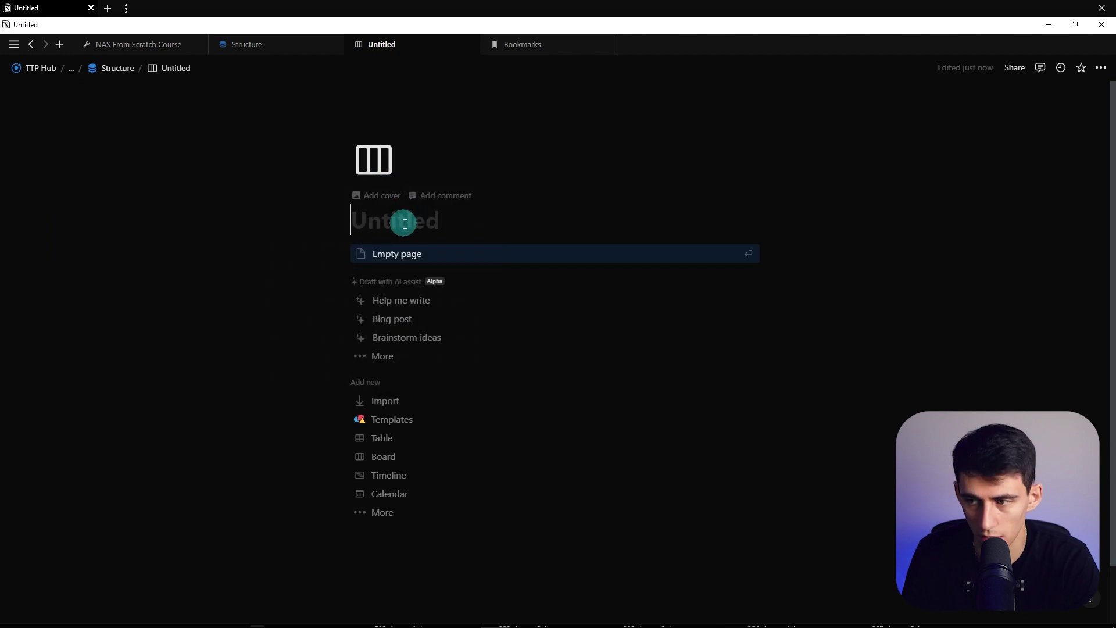
pyautogui.write('Departments')
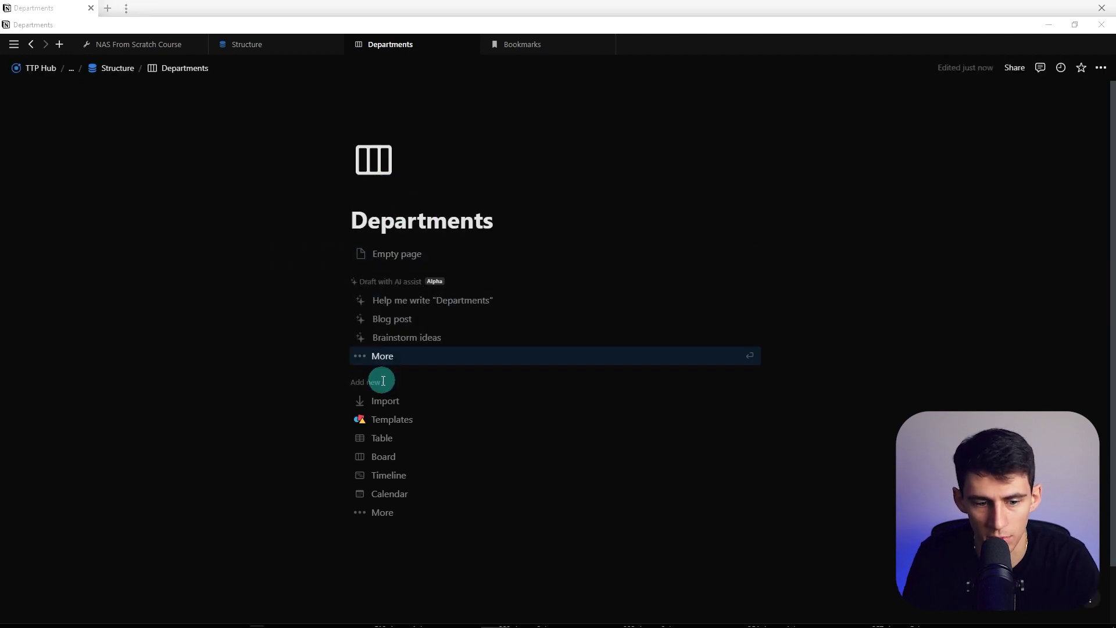
pyautogui.click(379, 437)
pyautogui.click(938, 367)
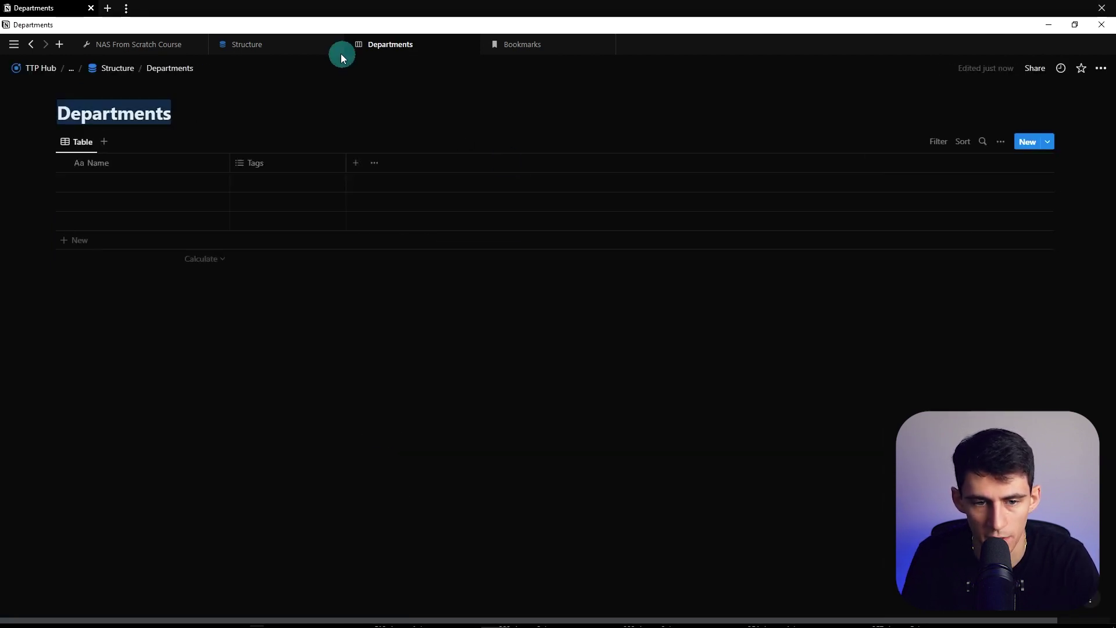
# Step: Delete the Tags property from the Departments database
pyautogui.click(291, 163)
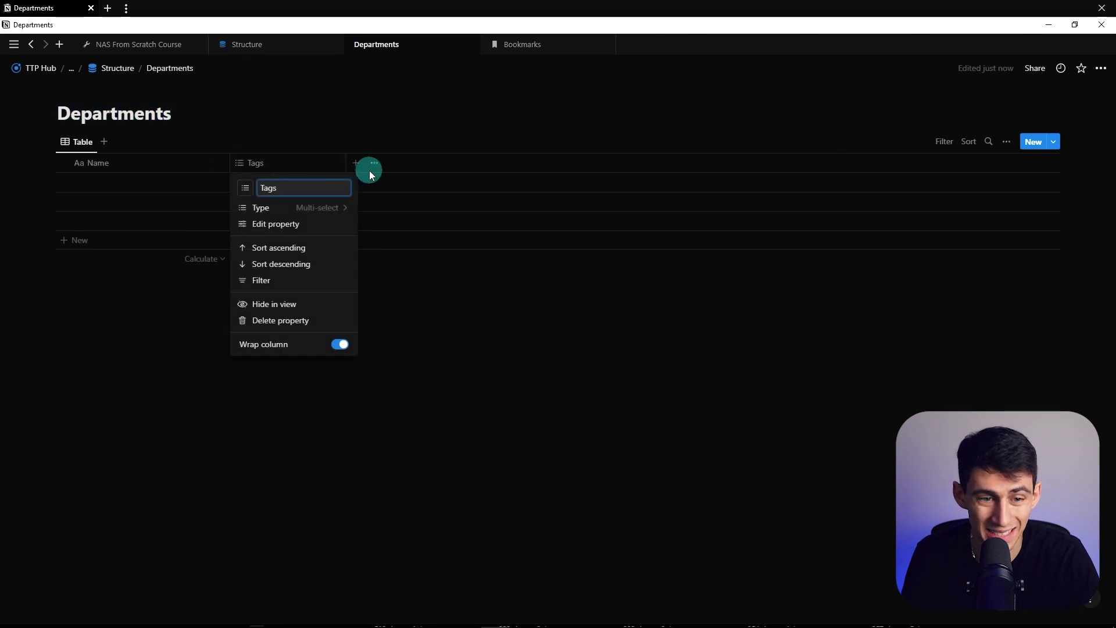
pyautogui.click(281, 320)
pyautogui.click(523, 341)
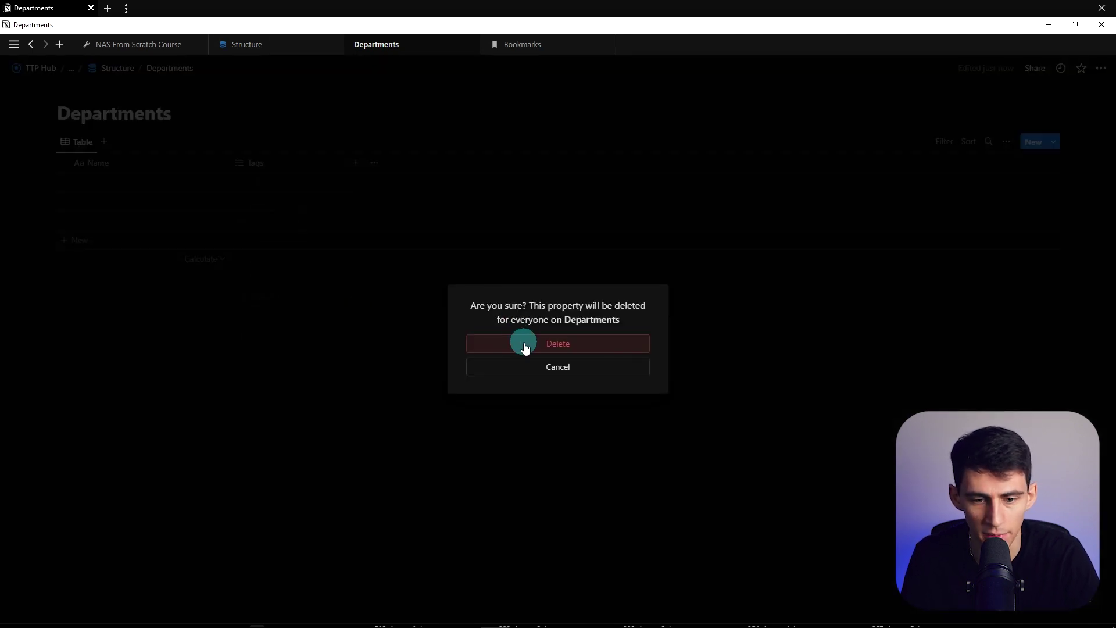
# Step: Add a Number property named "Sorting No." to the Departments table
pyautogui.click(239, 162)
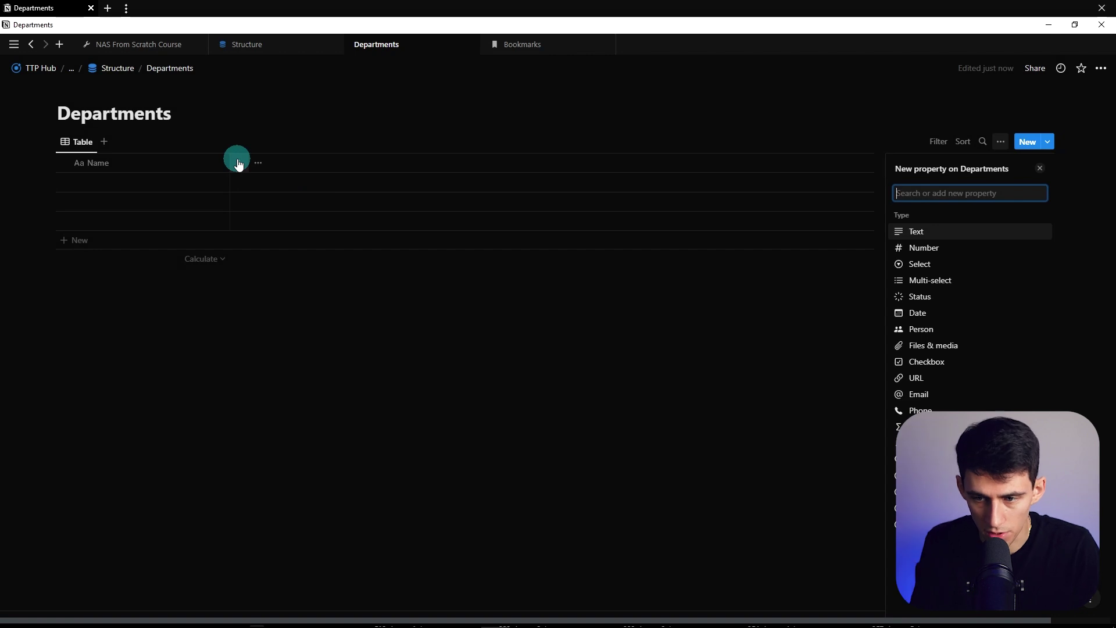
pyautogui.write('n')
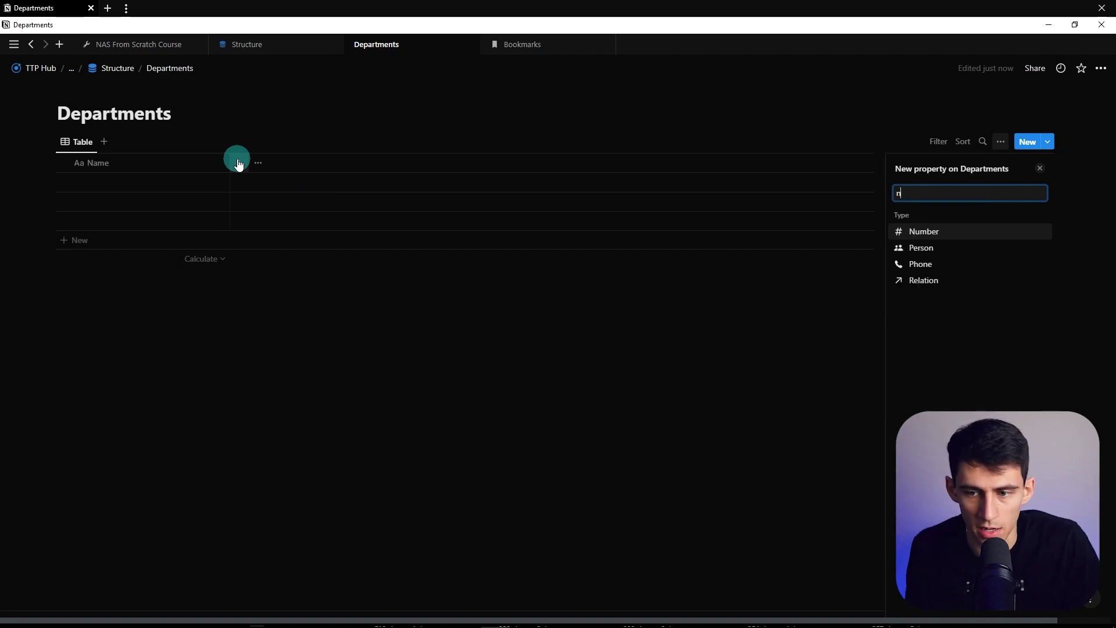
pyautogui.press('Return')
pyautogui.write('Sortin')
pyautogui.write('g No.')
# Step: Add a Select property named "Department Status" to the Departments table
pyautogui.click(143, 140)
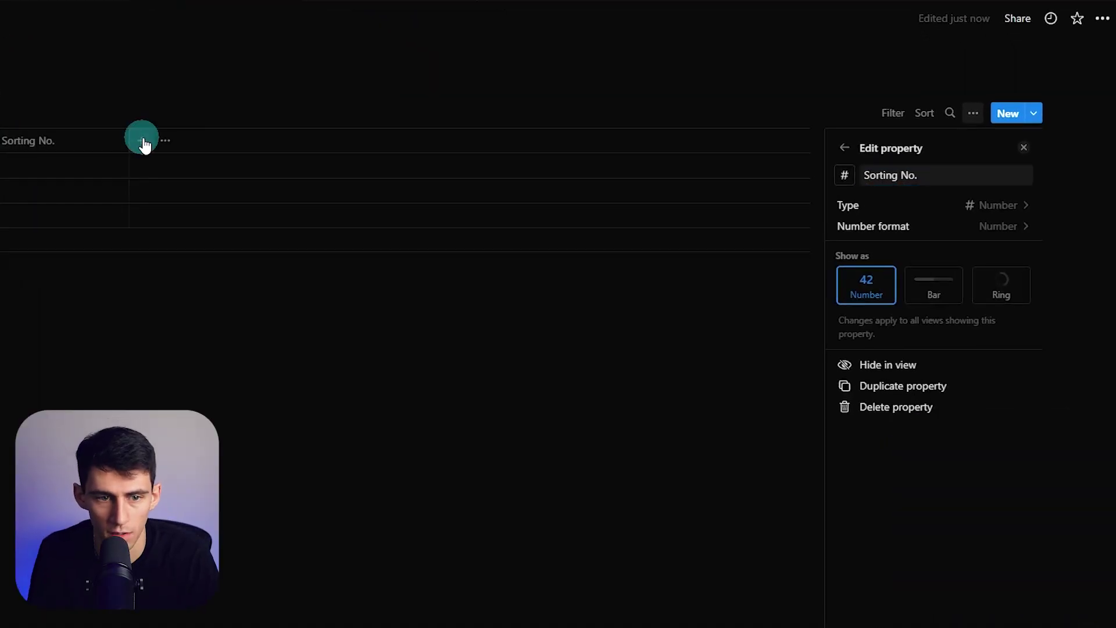
pyautogui.click(145, 144)
pyautogui.write('se')
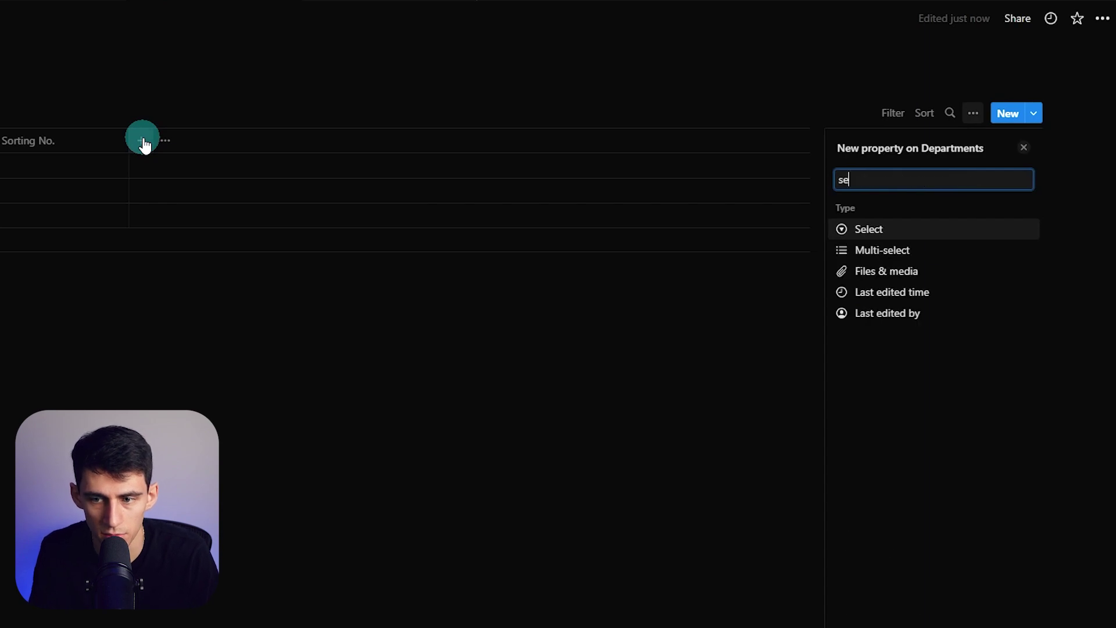
pyautogui.press('Return')
pyautogui.write('Department Stat')
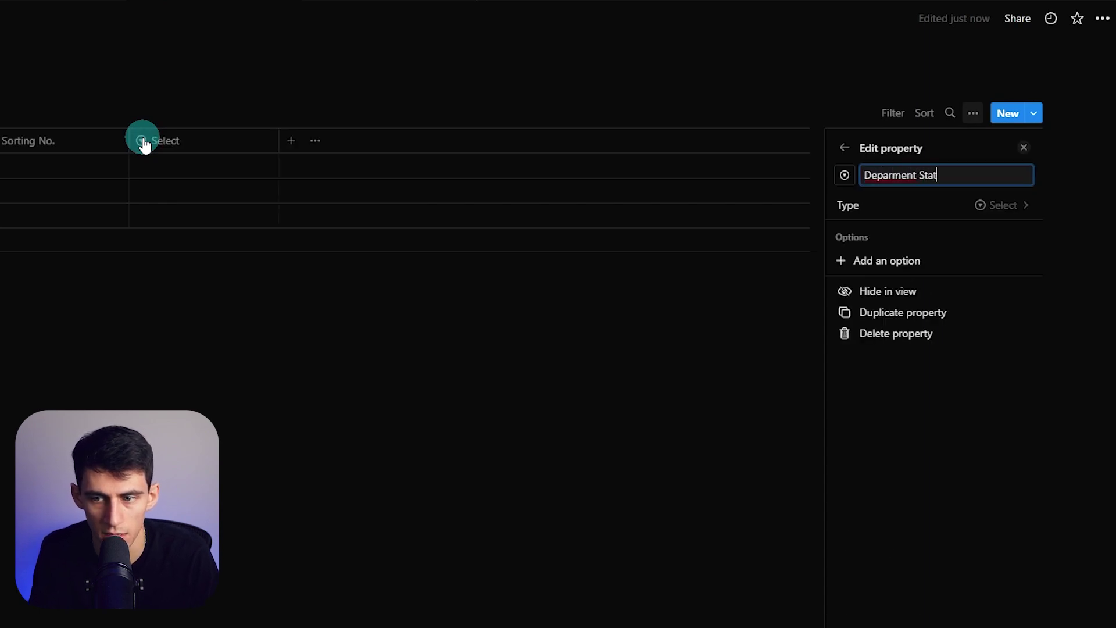
pyautogui.write('us')
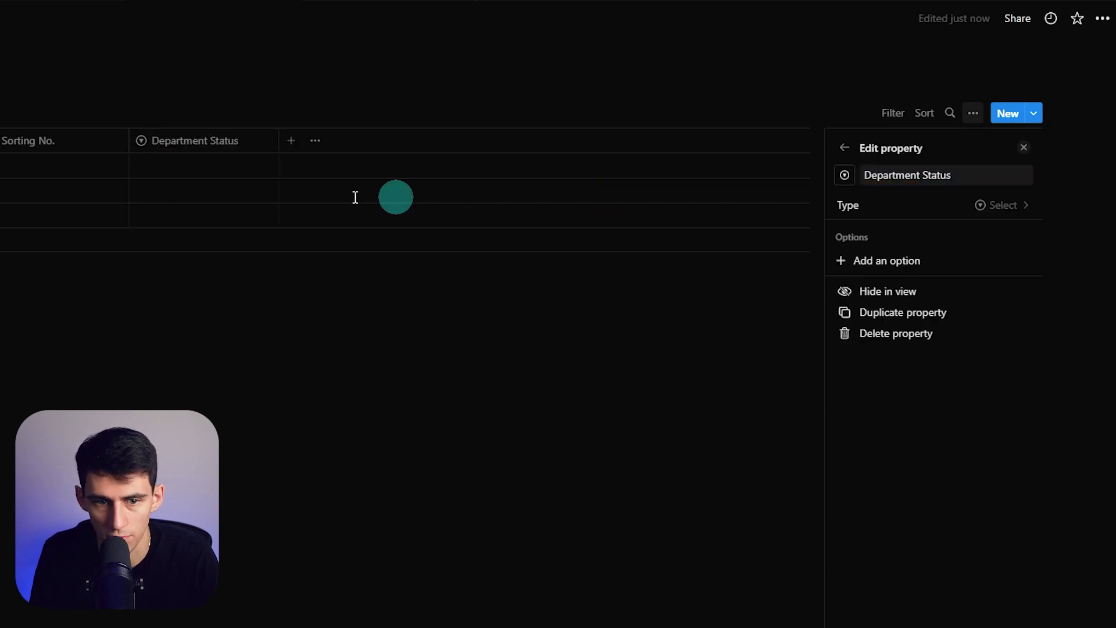
pyautogui.press('Escape')
# Step: Create the Department Status options Pinned in blue and Active in green
pyautogui.click(506, 166)
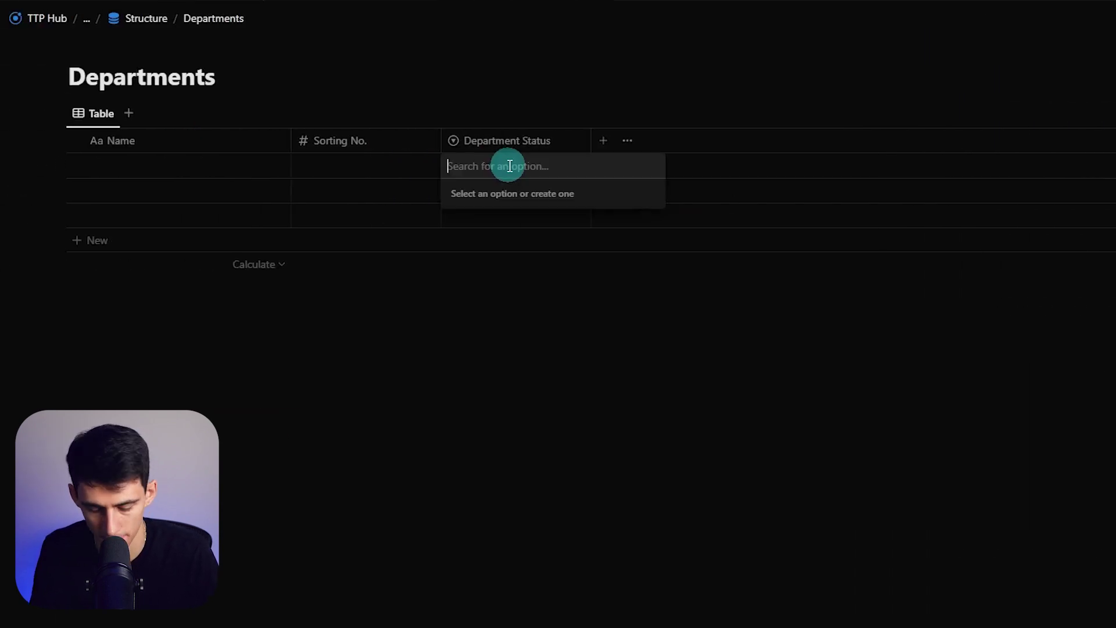
pyautogui.write('Pinned')
pyautogui.press('Return')
pyautogui.click(643, 217)
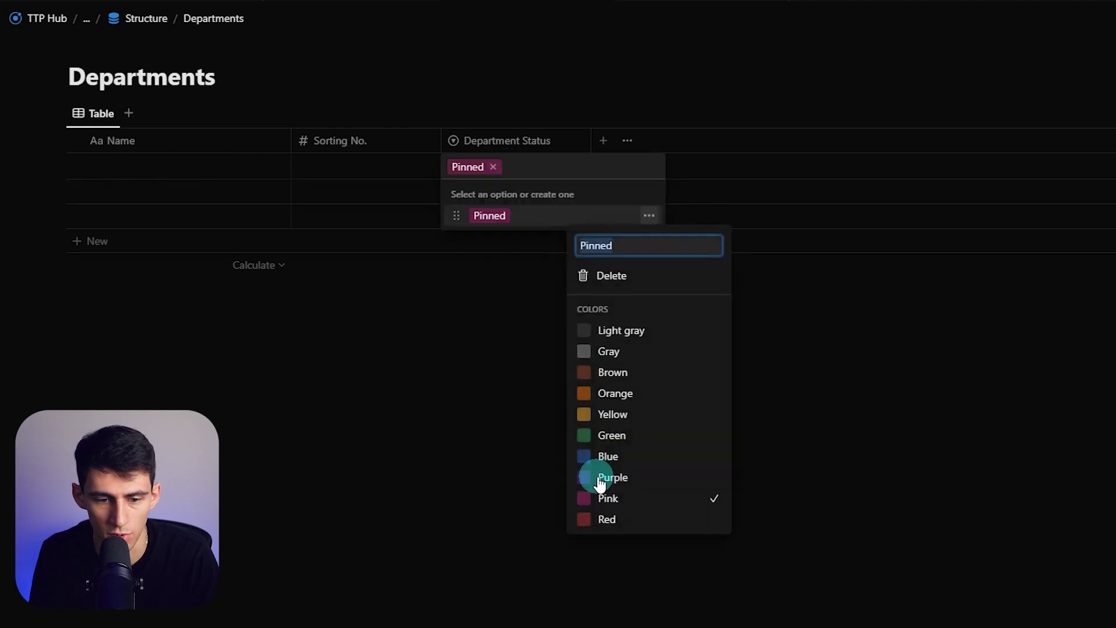
pyautogui.click(598, 458)
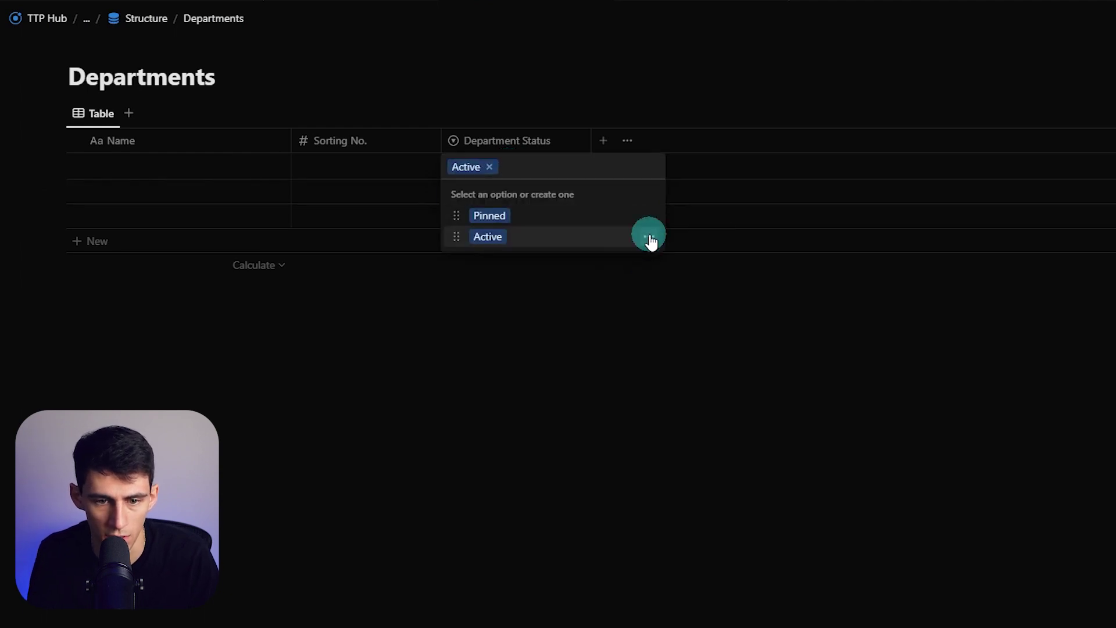
pyautogui.click(650, 237)
pyautogui.click(616, 456)
# Step: Add an Archived option in light gray and set the first row's Department Status to Pinned
pyautogui.write('Archived')
pyautogui.press('Return')
pyautogui.click(649, 257)
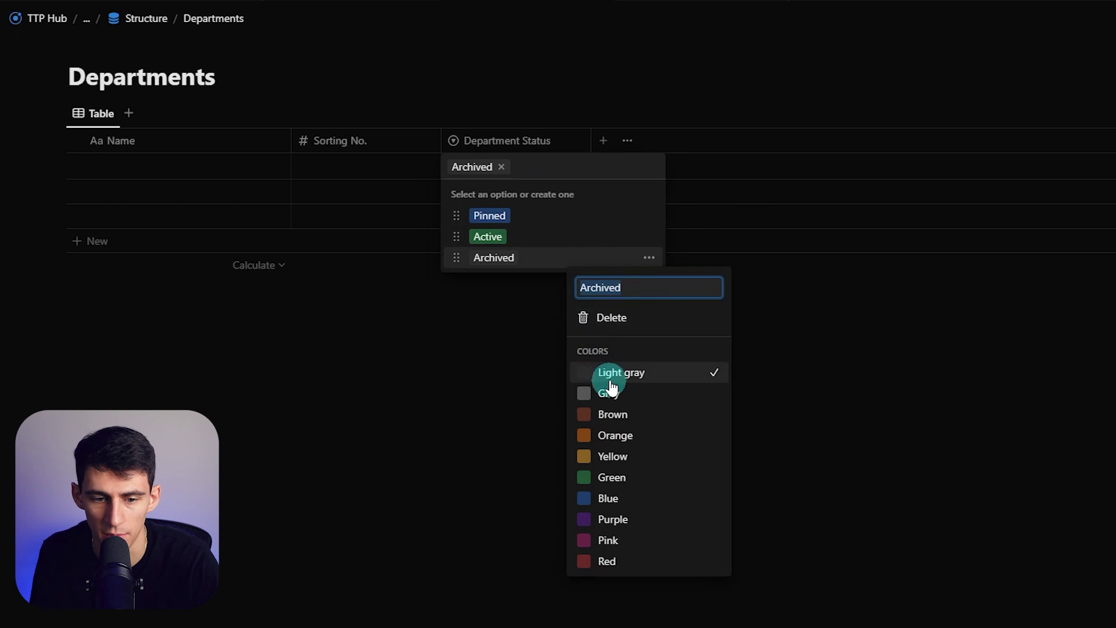
pyautogui.click(497, 218)
pyautogui.click(497, 218)
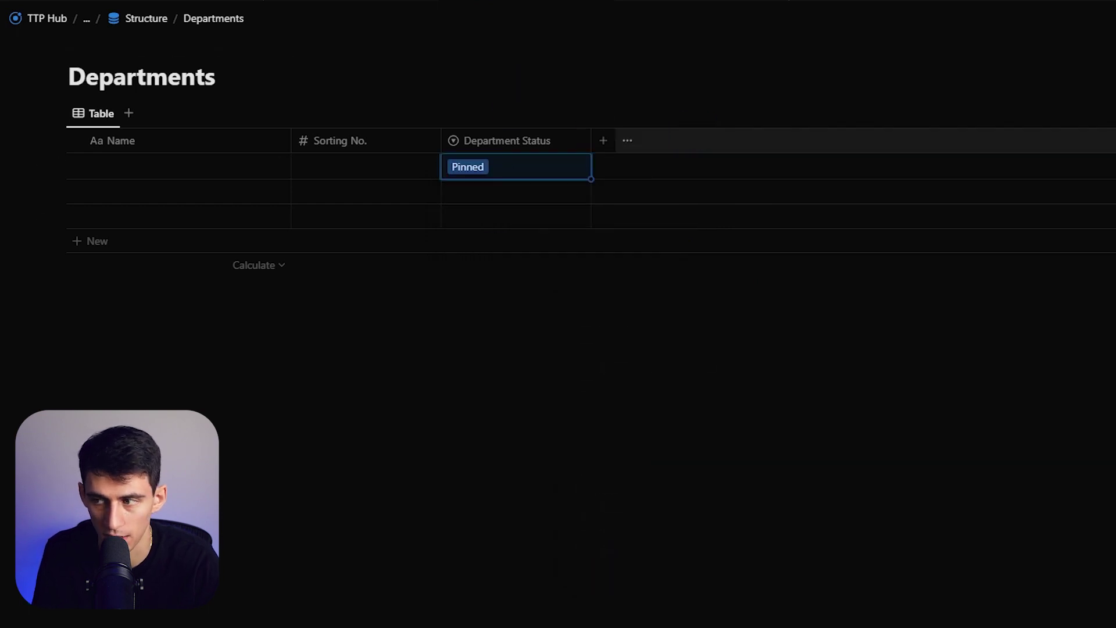
# Step: Add a People property to Departments and start a new relation to Databases (DB) - NAS
pyautogui.click(597, 143)
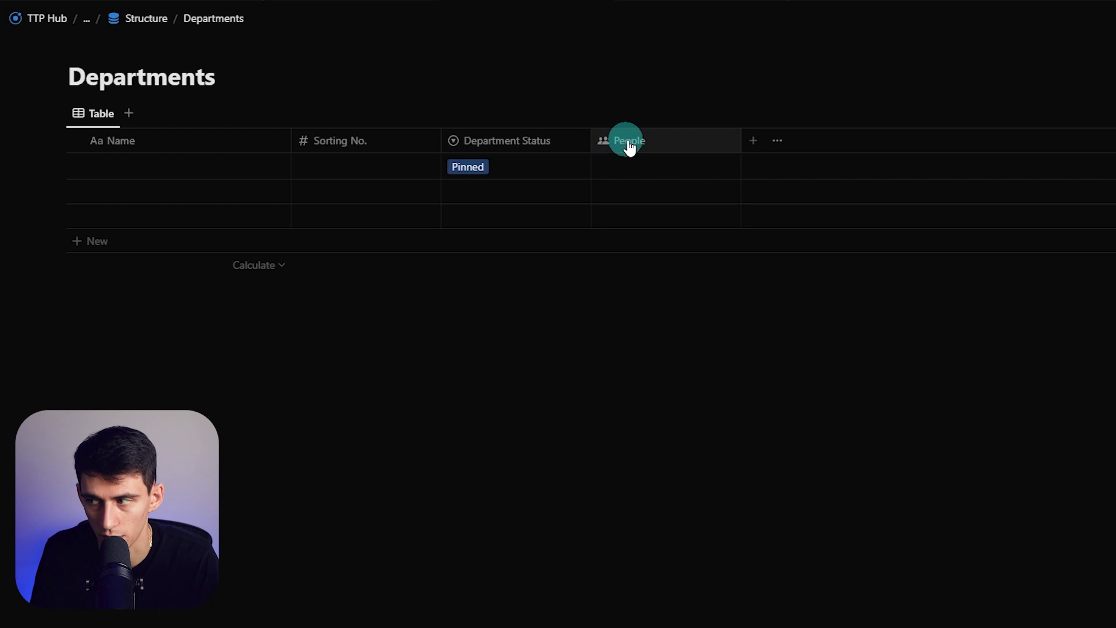
pyautogui.click(753, 143)
pyautogui.click(890, 323)
pyautogui.click(892, 339)
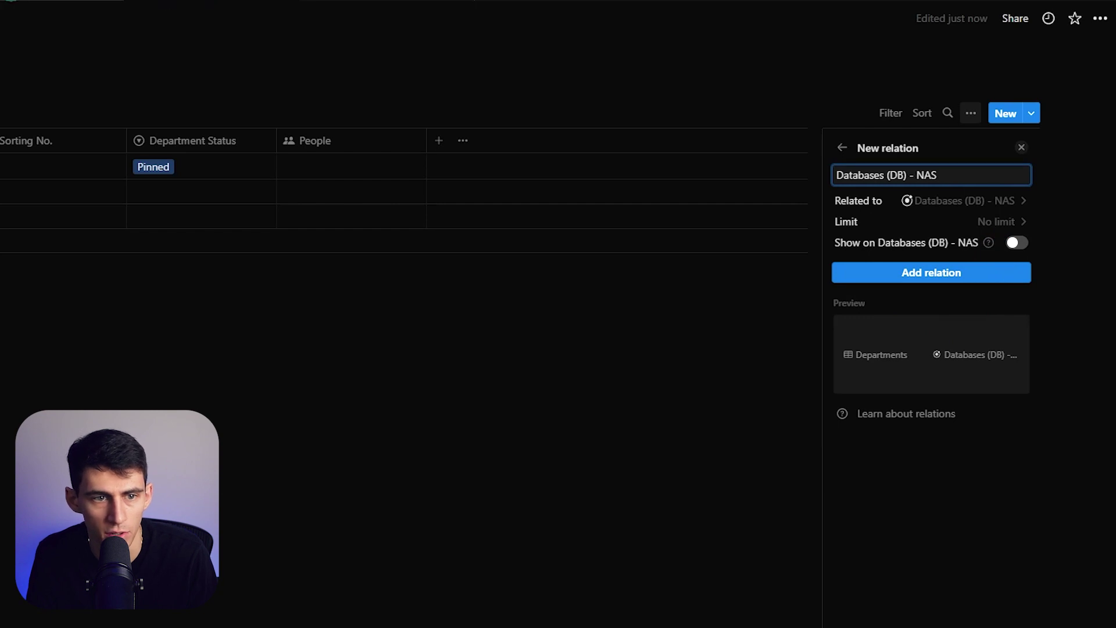
# Step: On the Structure page under Home (Business), rename the Databases (DB) - NAS database as "Databases (DB) - NAS - BIZ"
pyautogui.click(241, 43)
pyautogui.click(125, 68)
pyautogui.scroll(-1, 381, 285)
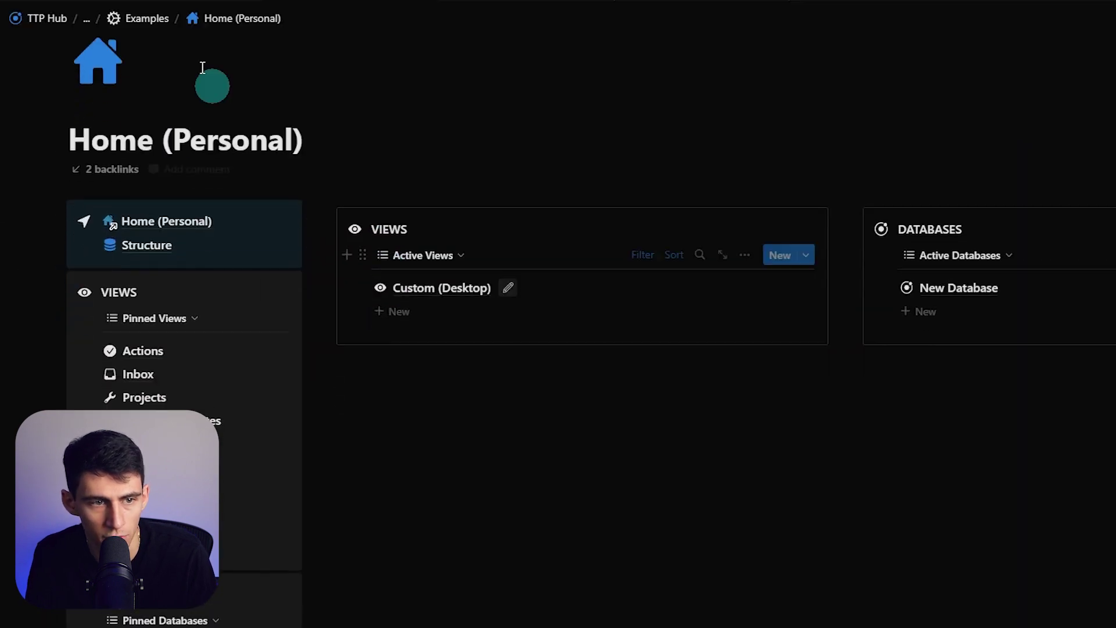
pyautogui.click(163, 19)
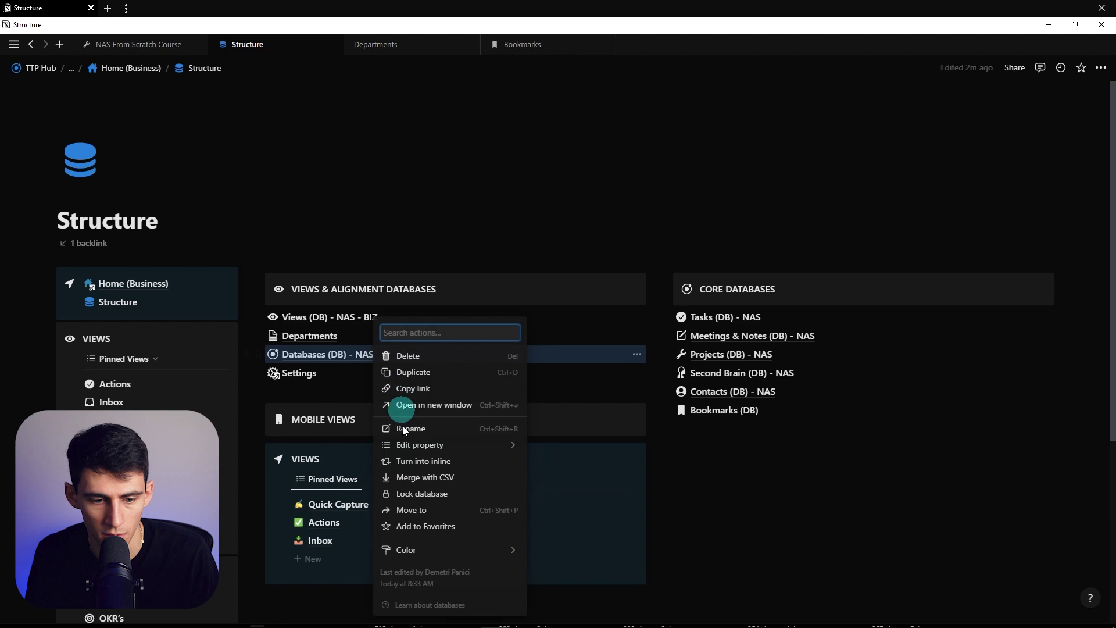
pyautogui.click(404, 430)
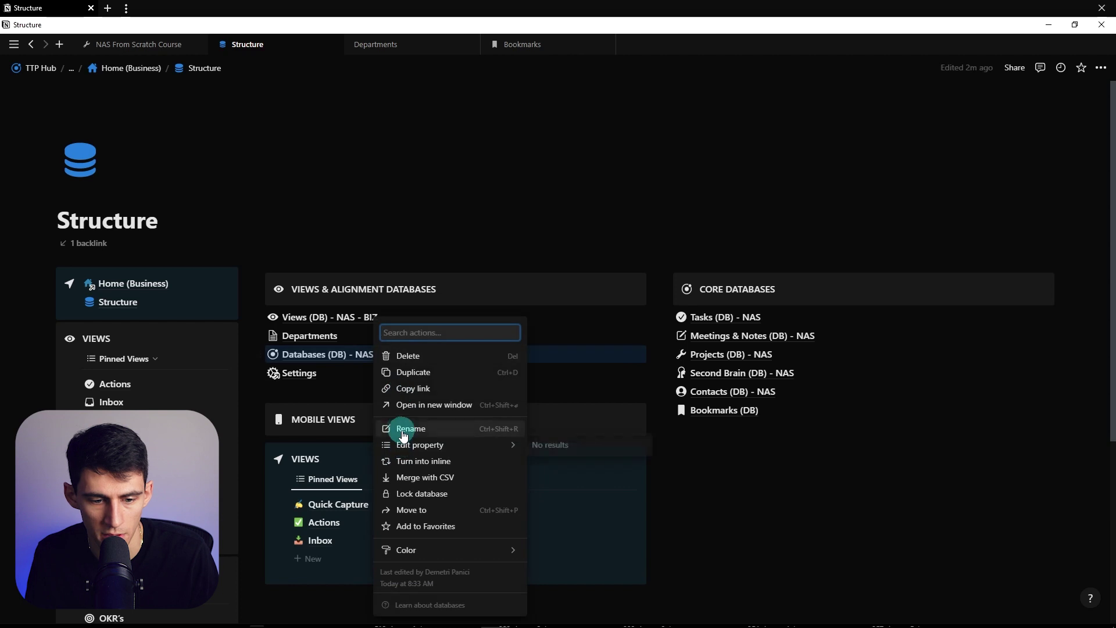
pyautogui.write('- NAS -')
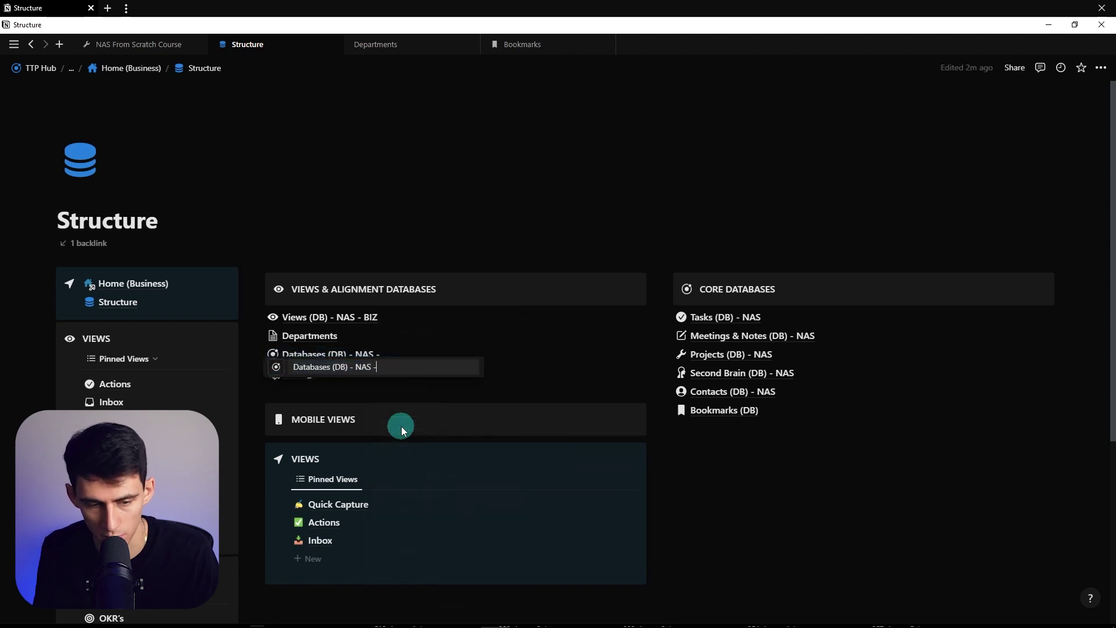
pyautogui.press('capslock')
pyautogui.write('BIZ')
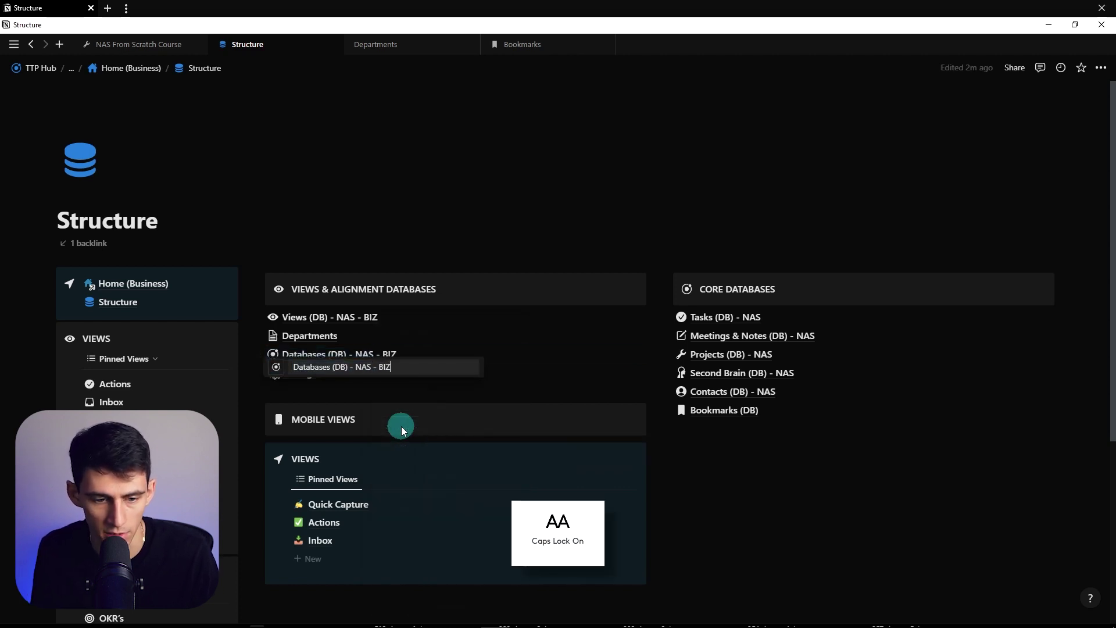
pyautogui.press('Return')
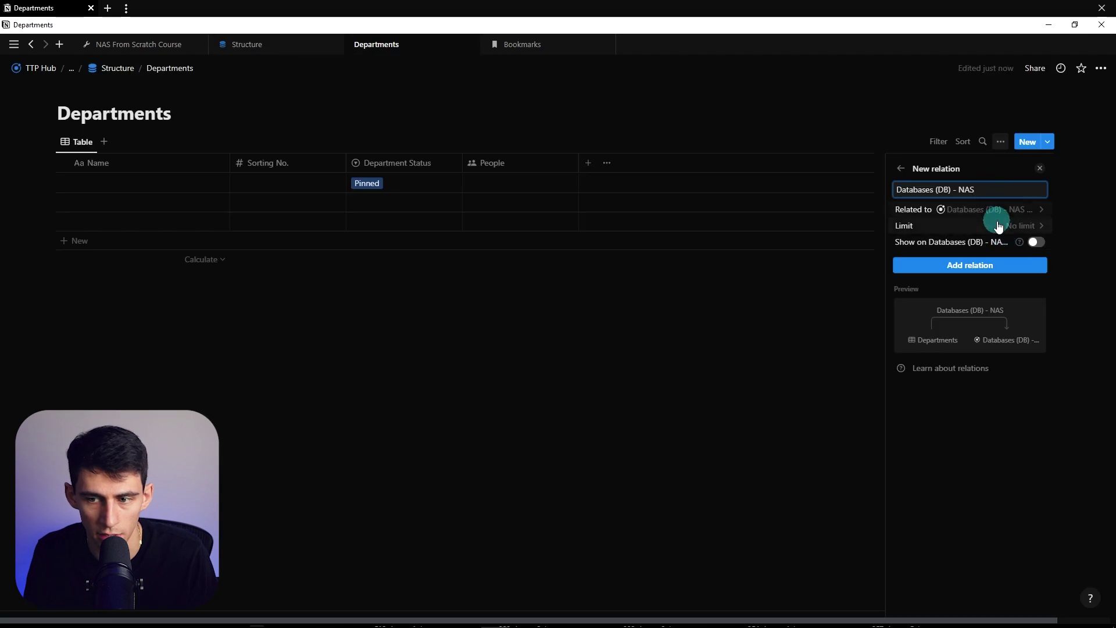
# Step: Add a relation named Views to Views (DB) - NAS - BIZ, with the Departments property shown on that database
pyautogui.click(1036, 242)
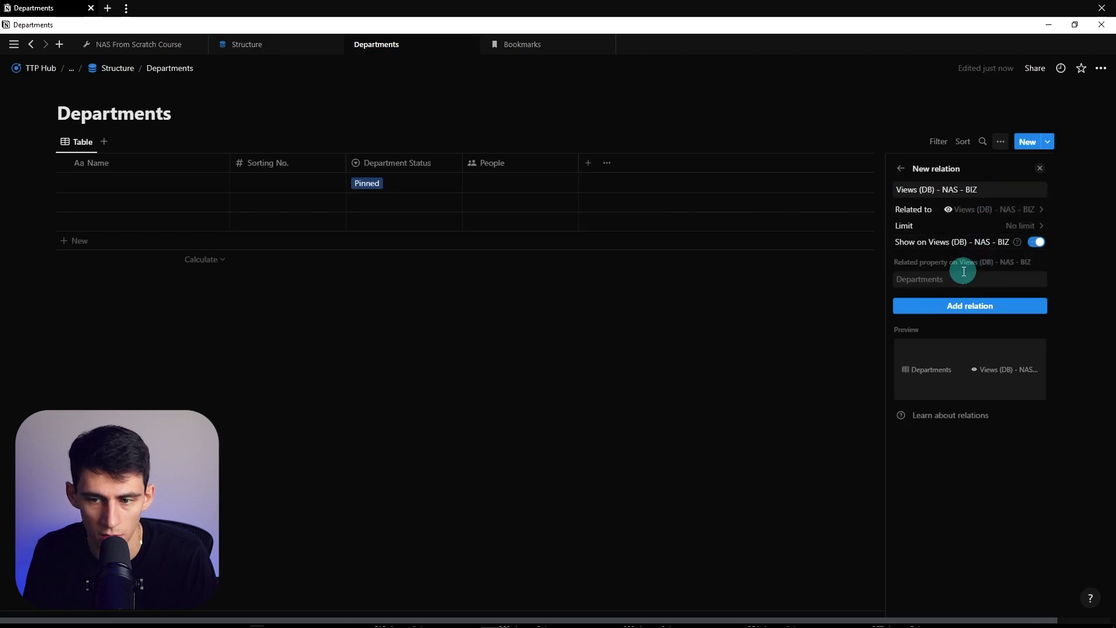
pyautogui.click(994, 193)
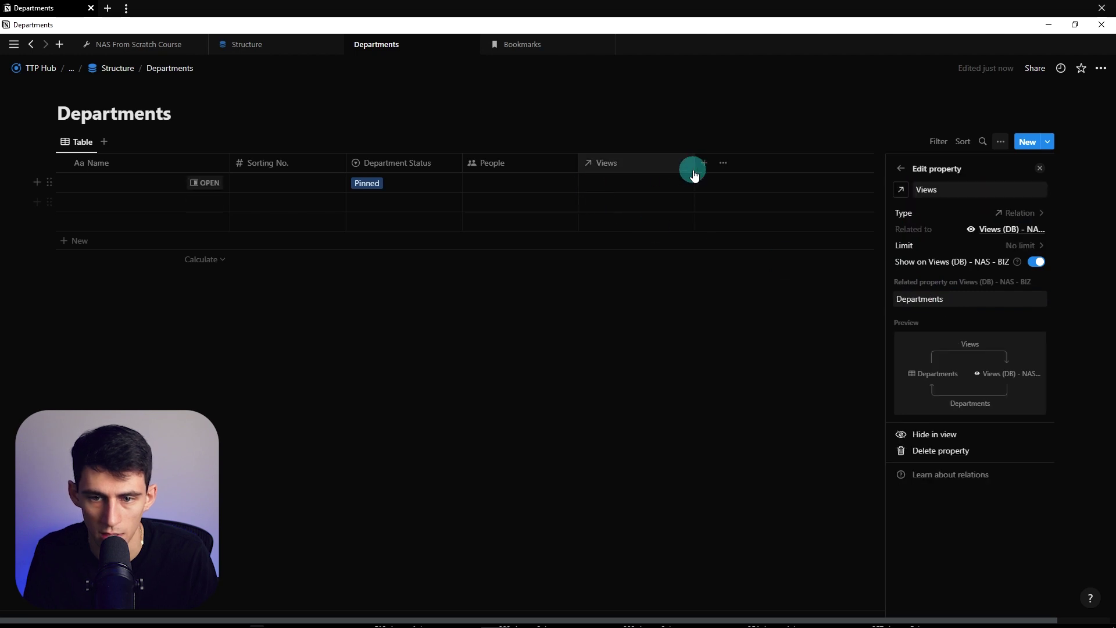
# Step: Add a relation named Databases to Databases (DB) - NAS - BIZ, with the Departments property shown on that database
pyautogui.click(701, 166)
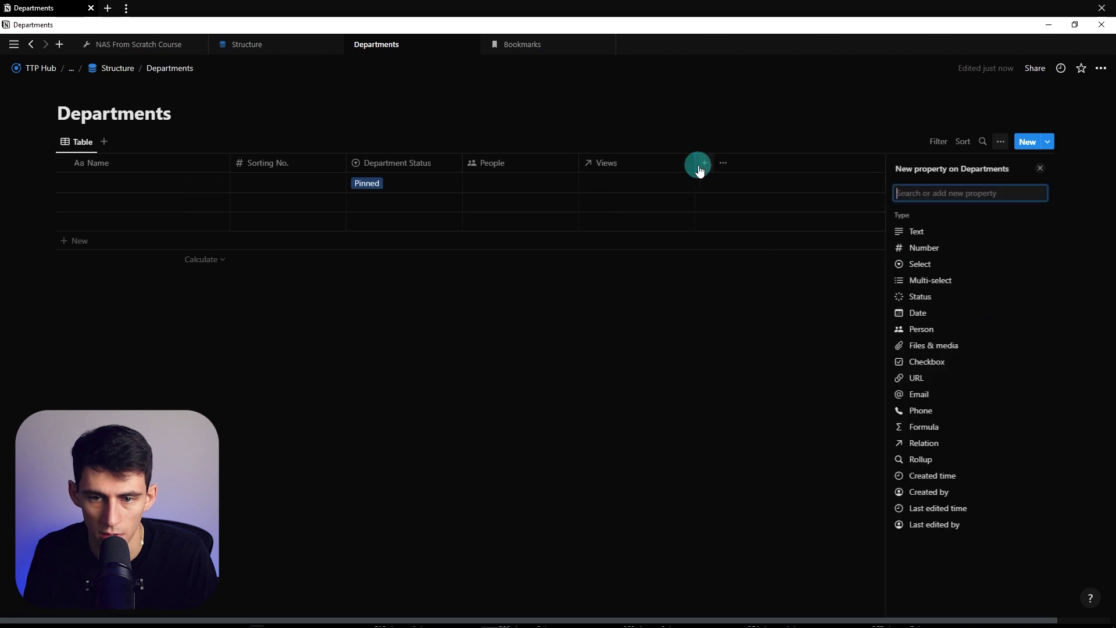
pyautogui.click(701, 166)
pyautogui.click(702, 166)
pyautogui.write('Re')
pyautogui.click(927, 227)
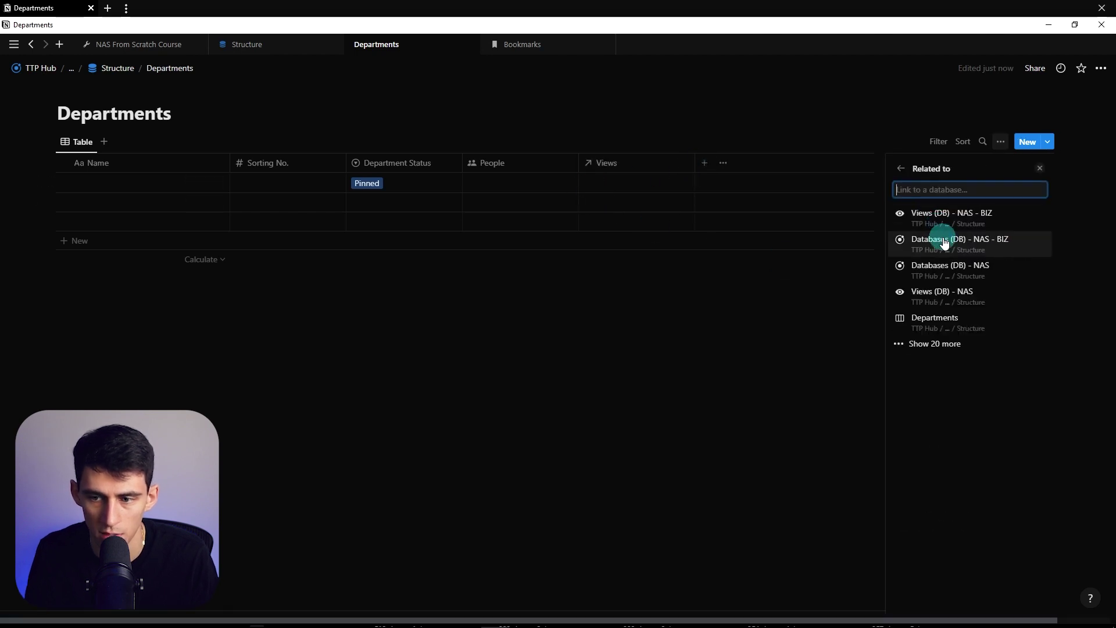
pyautogui.click(935, 237)
pyautogui.click(1037, 242)
pyautogui.click(958, 307)
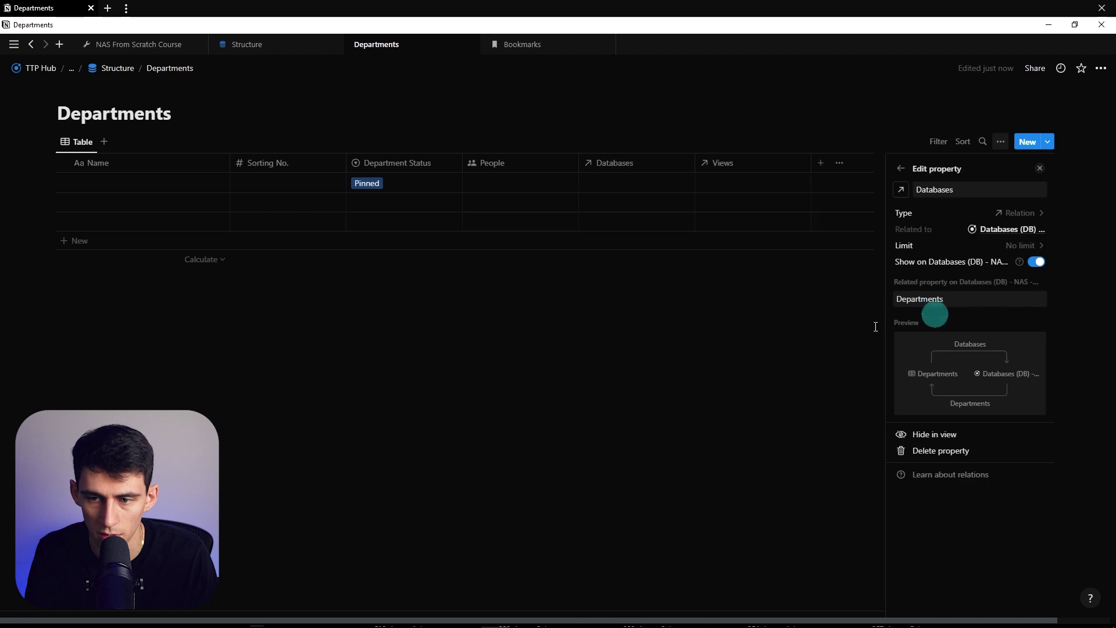
pyautogui.click(621, 337)
# Step: Sort the Departments table by Sorting No. in ascending order
pyautogui.click(78, 141)
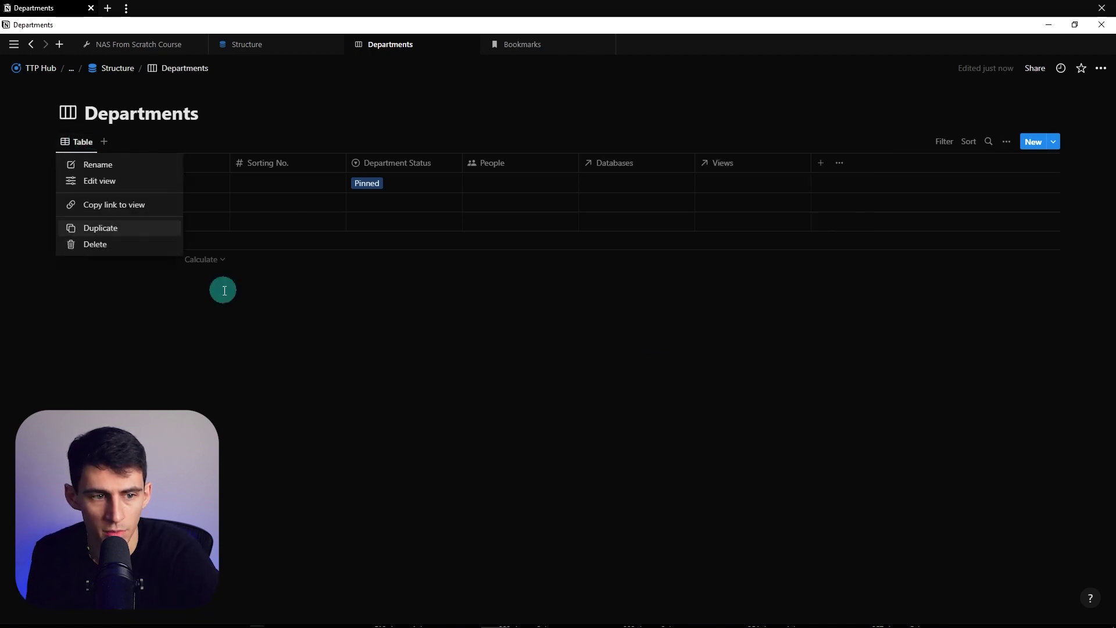
pyautogui.click(207, 288)
pyautogui.click(969, 141)
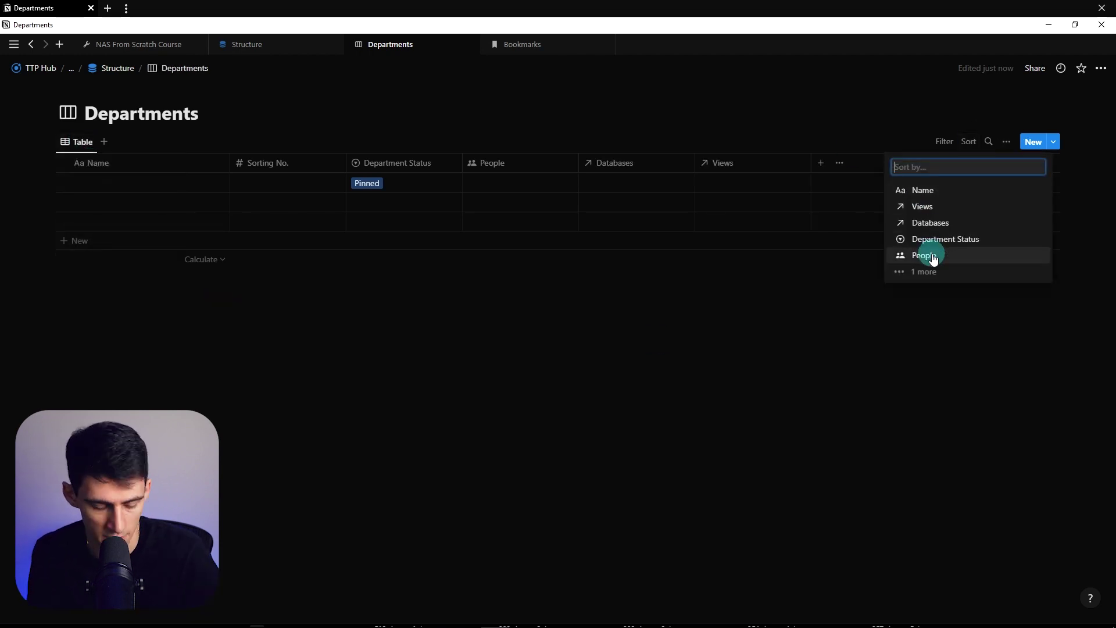
pyautogui.write('so')
pyautogui.press('Return')
pyautogui.click(1011, 170)
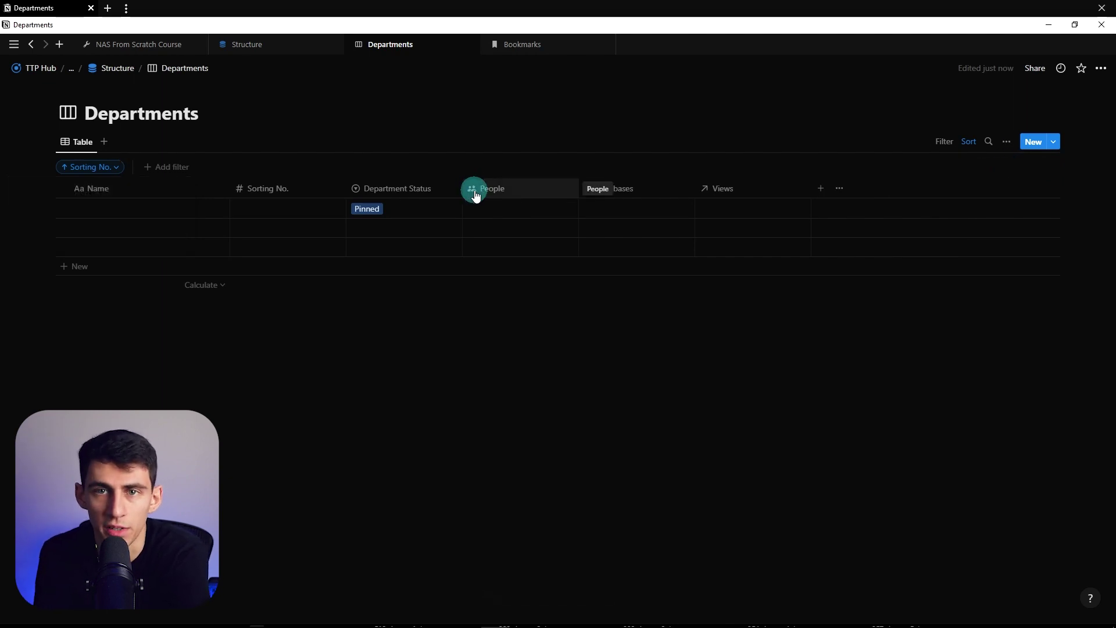
# Step: Start a new relation in Departments and rename the Bookmarks (DB) database on the Structure page as "Bookmarks (DB) - NAS BIZ"
pyautogui.click(820, 188)
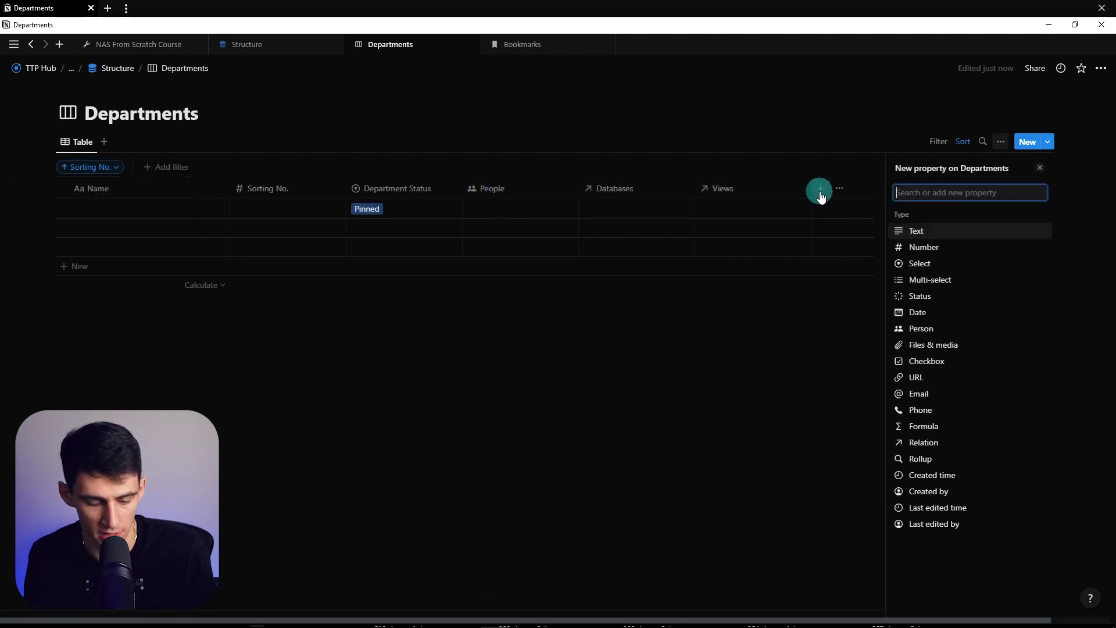
pyautogui.write('RE')
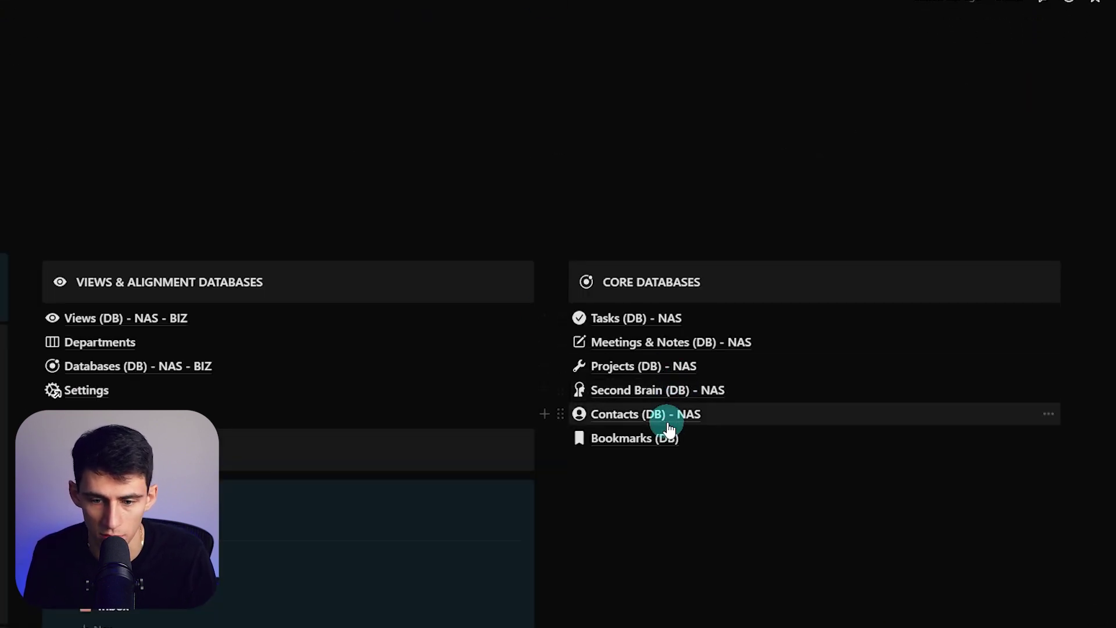
pyautogui.rightClick(673, 440)
pyautogui.click(715, 197)
pyautogui.write('- nas')
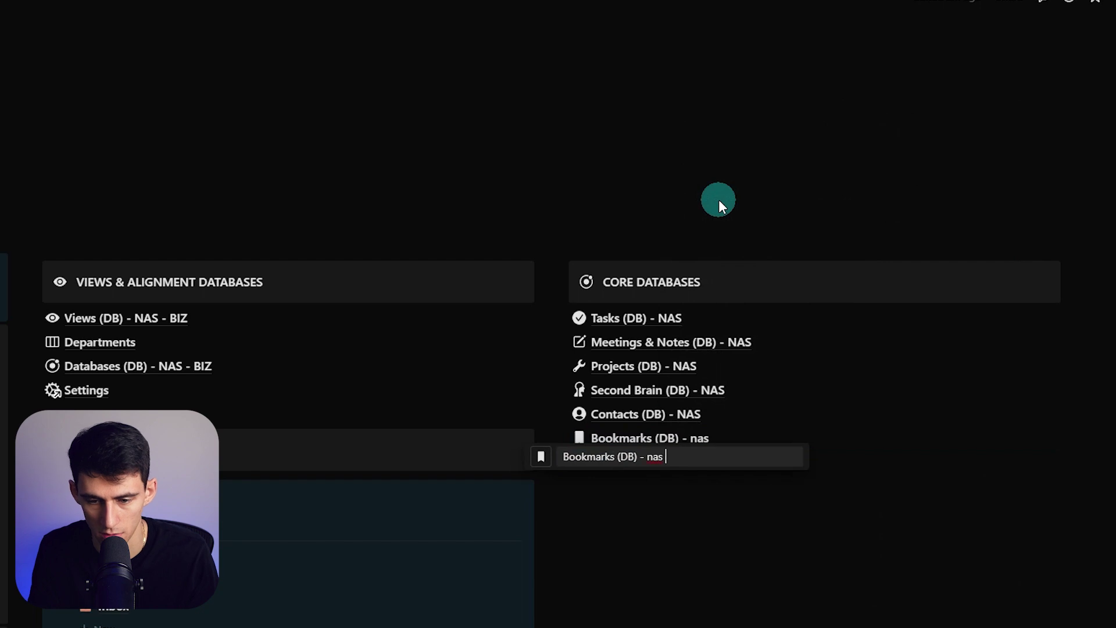
pyautogui.press('capslock')
pyautogui.press('BackSpace')
pyautogui.press('BackSpace')
pyautogui.press('BackSpace')
pyautogui.press('BackSpace')
pyautogui.write('NAS BIZ')
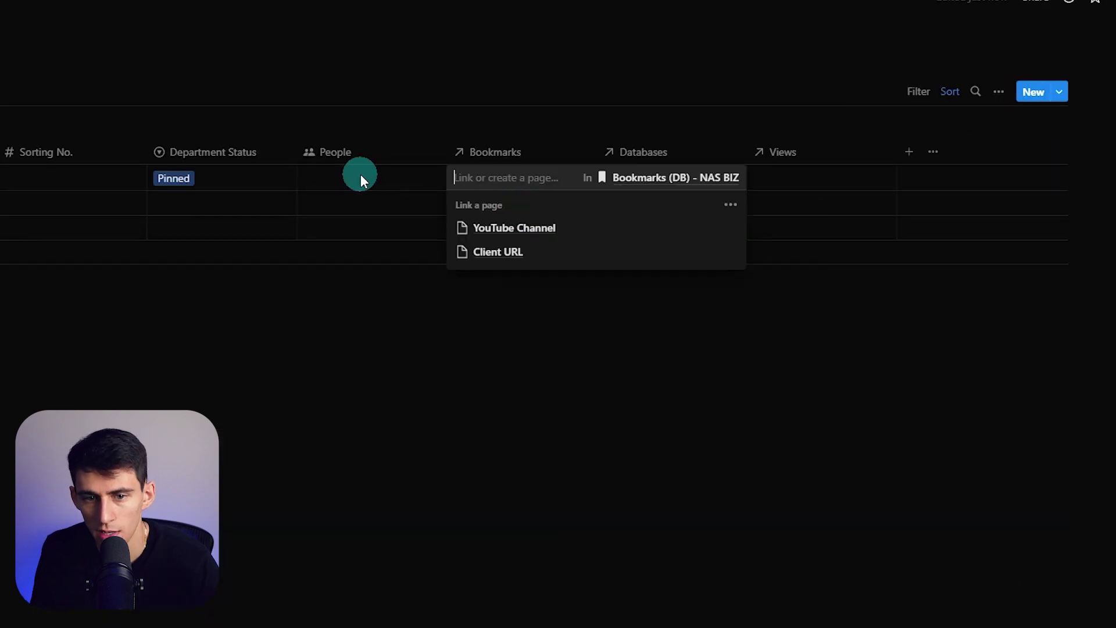
# Step: Add a Bookmarks relation to Bookmarks (DB) - NAS BIZ, shown there as Departments, and link YouTube Channel in the first row
pyautogui.press('Escape')
pyautogui.click(543, 183)
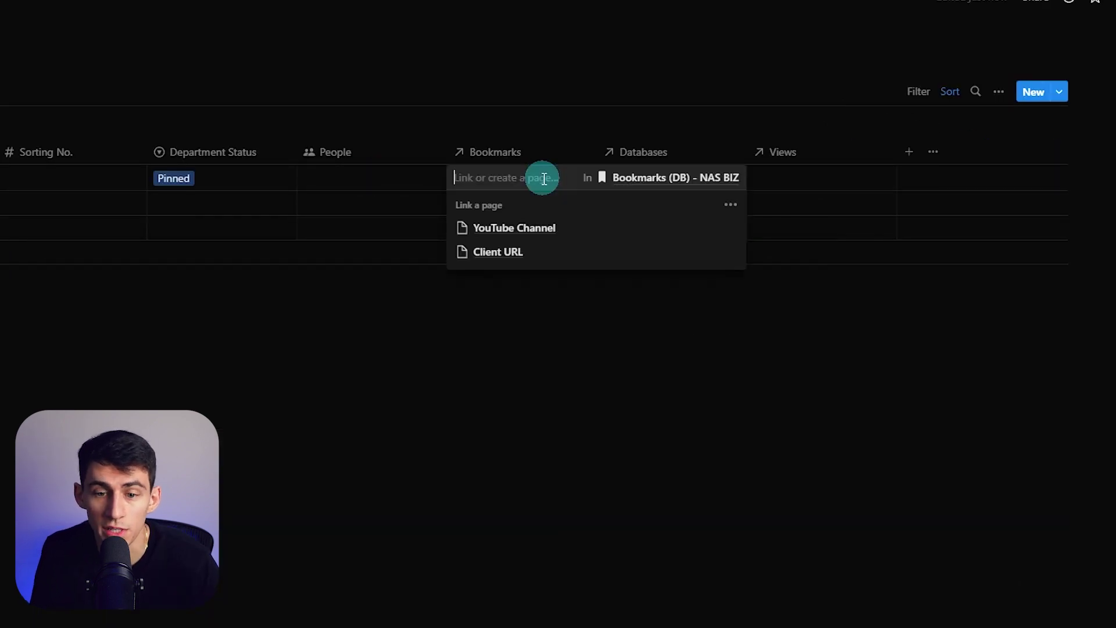
pyautogui.click(563, 226)
pyautogui.click(585, 228)
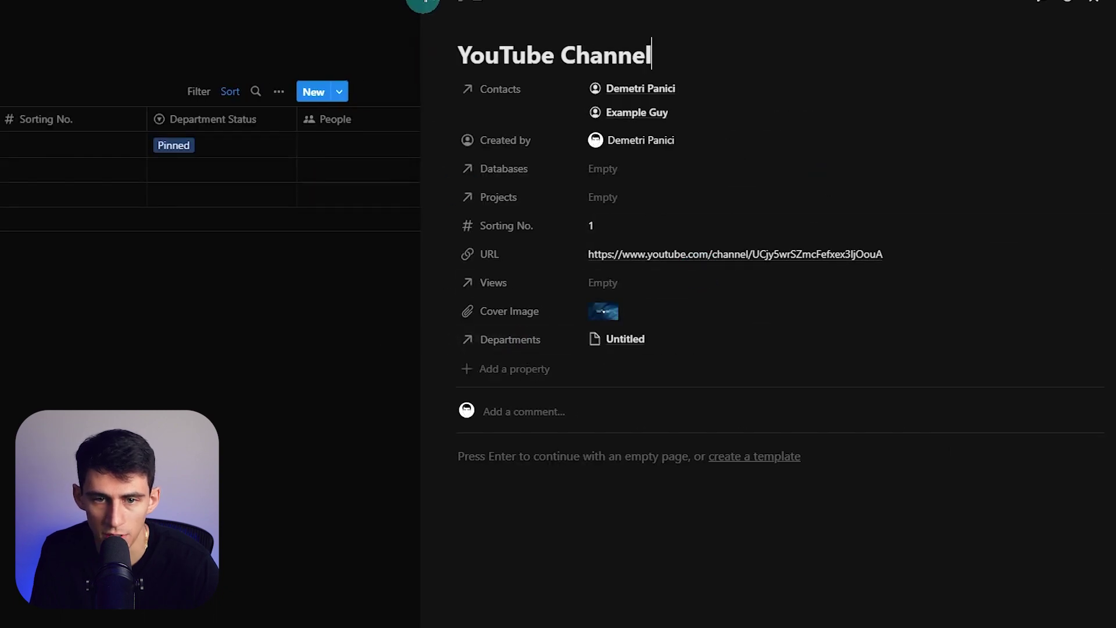
pyautogui.click(437, 3)
# Step: Link Habit Tracker in the first department's Databases relation and open its page
pyautogui.click(634, 148)
pyautogui.click(679, 214)
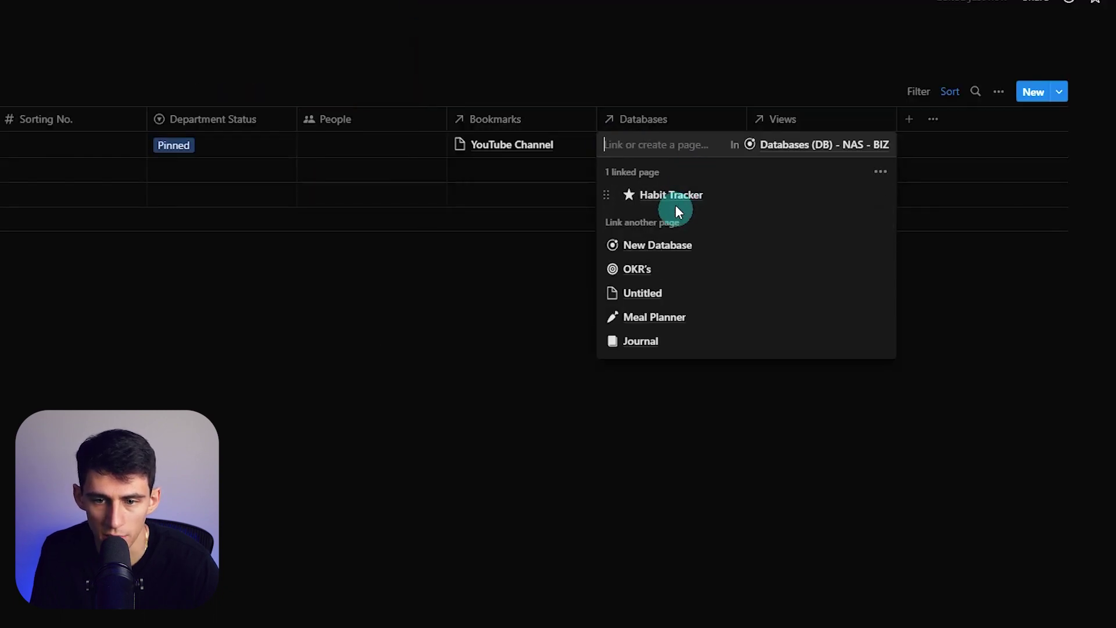
pyautogui.click(675, 203)
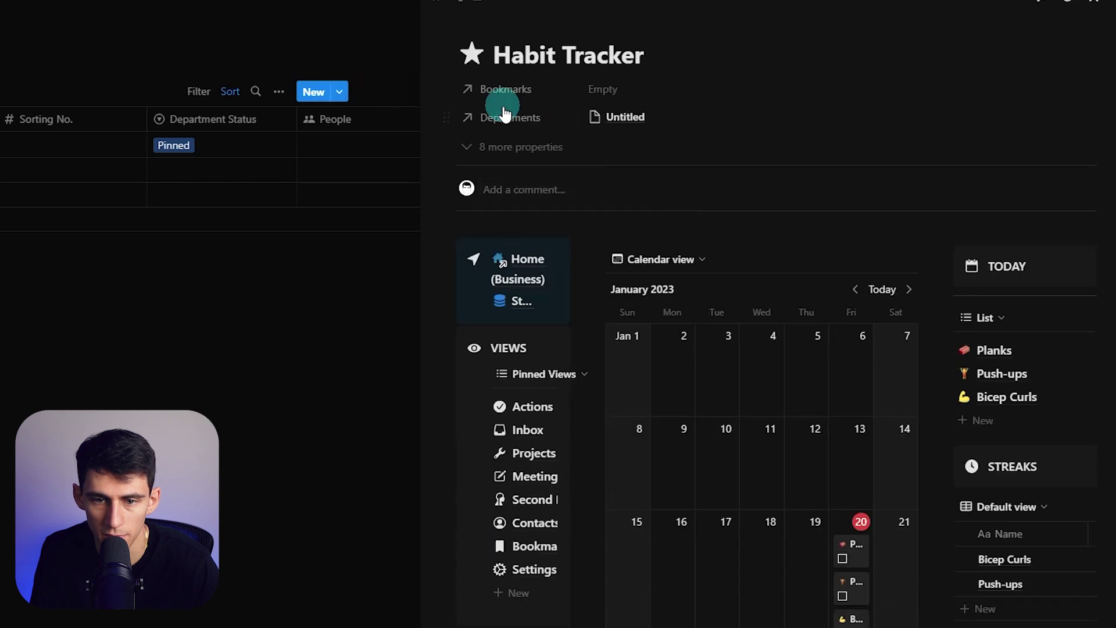
# Step: On the Habit Tracker page, set the Departments and Bookmarks properties to always hide
pyautogui.click(512, 120)
pyautogui.moveTo(552, 228)
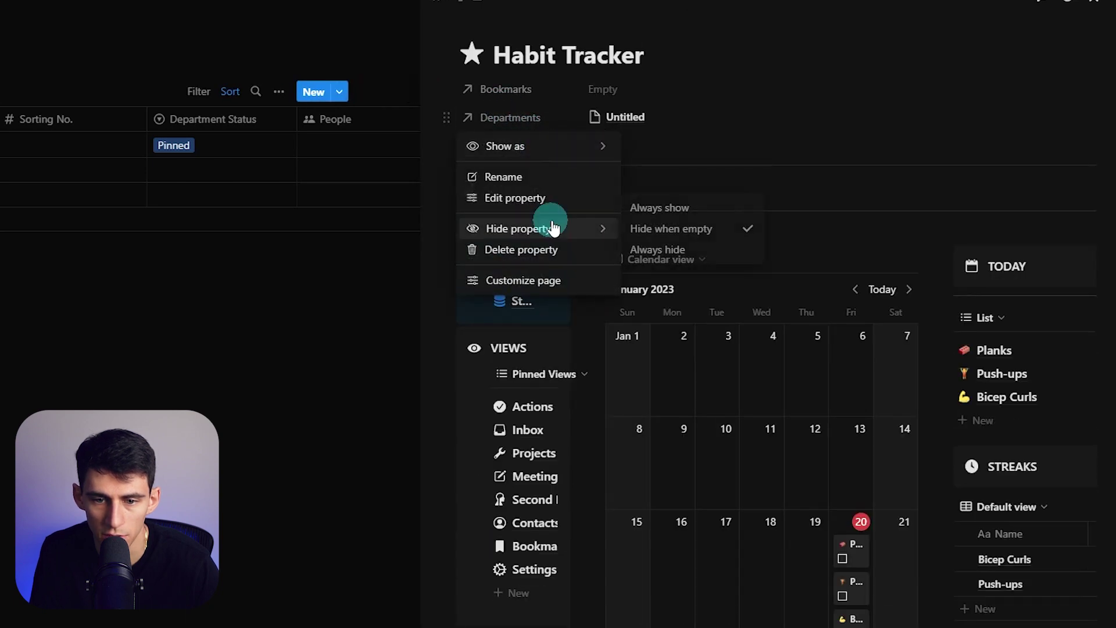
pyautogui.click(661, 251)
pyautogui.click(506, 89)
pyautogui.moveTo(549, 429)
pyautogui.click(665, 452)
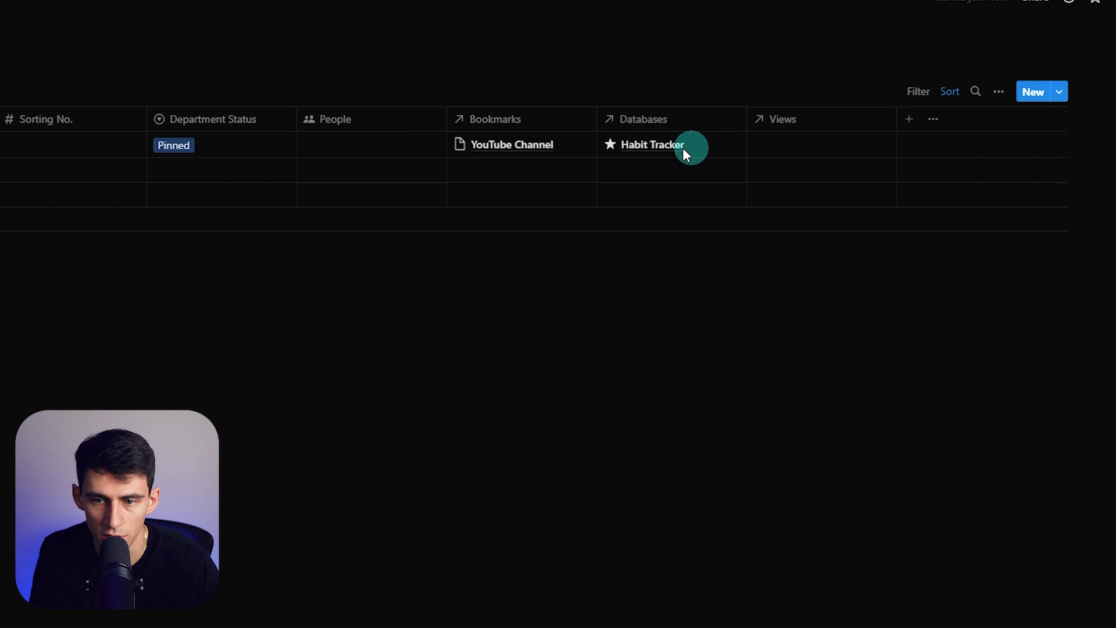
# Step: Link Quick Capture in the first department's Views relation and always hide the Departments property on its page
pyautogui.click(750, 145)
pyautogui.click(817, 218)
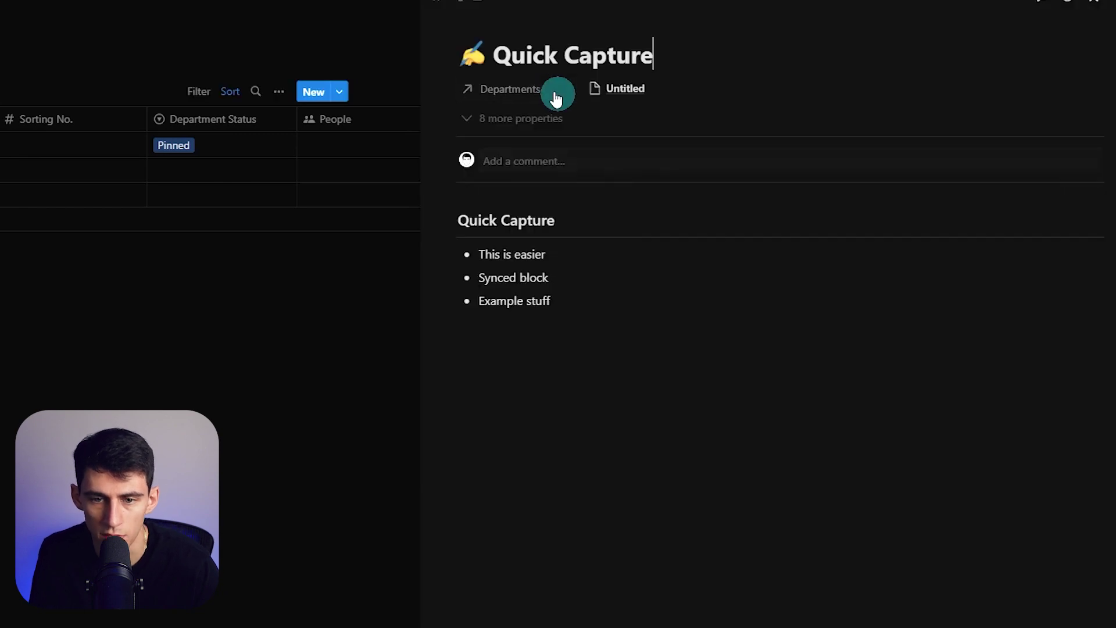
pyautogui.click(526, 91)
pyautogui.moveTo(555, 197)
pyautogui.click(663, 221)
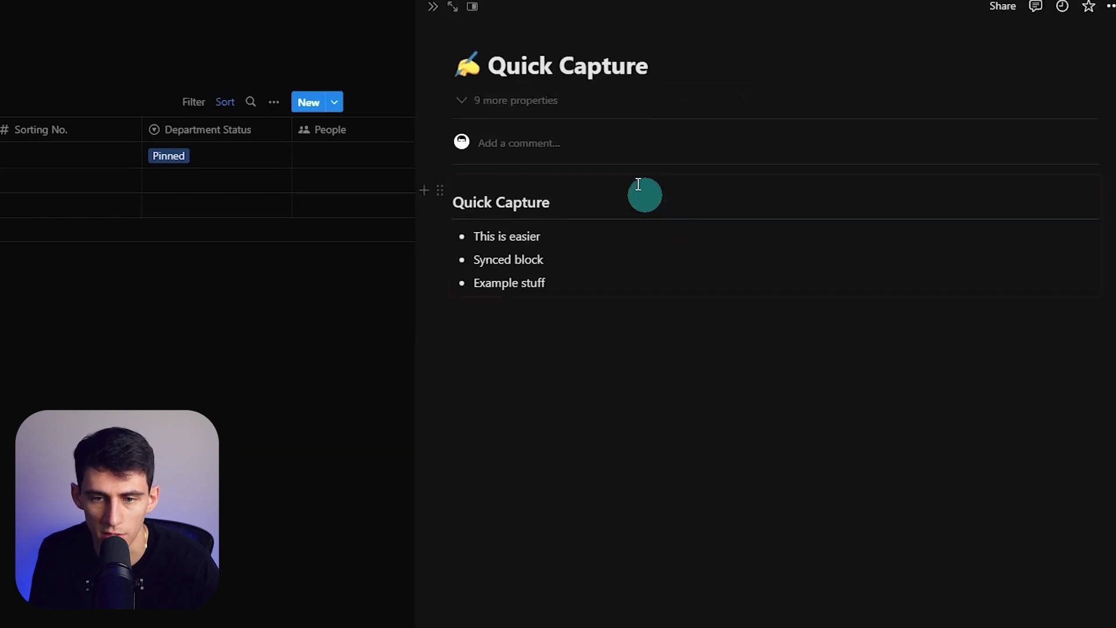
pyautogui.click(517, 100)
pyautogui.click(488, 367)
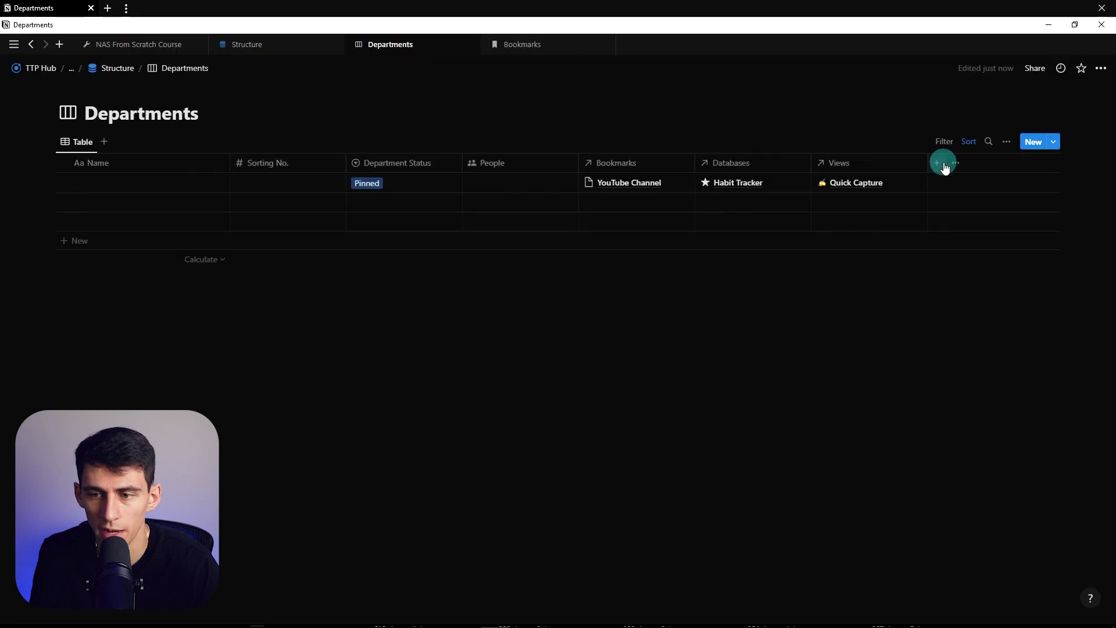
pyautogui.click(1002, 145)
pyautogui.click(997, 237)
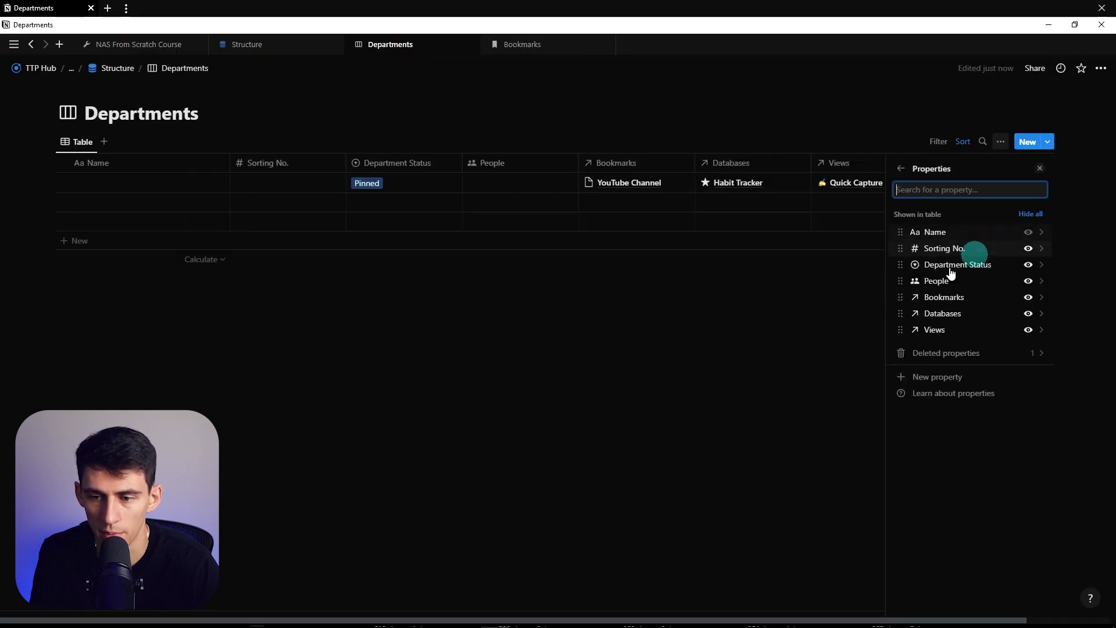
pyautogui.click(888, 179)
# Step: Add a multi-select property named Tags to the Departments database
pyautogui.click(936, 162)
pyautogui.write('ta')
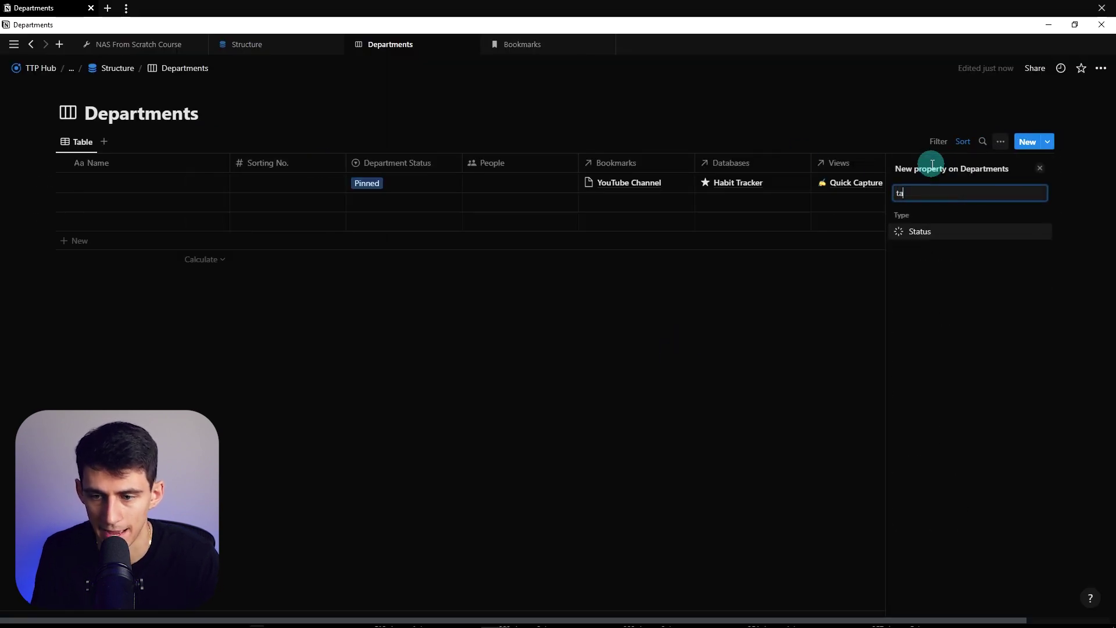
pyautogui.write('g')
pyautogui.press('BackSpace')
pyautogui.press('BackSpace')
pyautogui.press('BackSpace')
pyautogui.write('se')
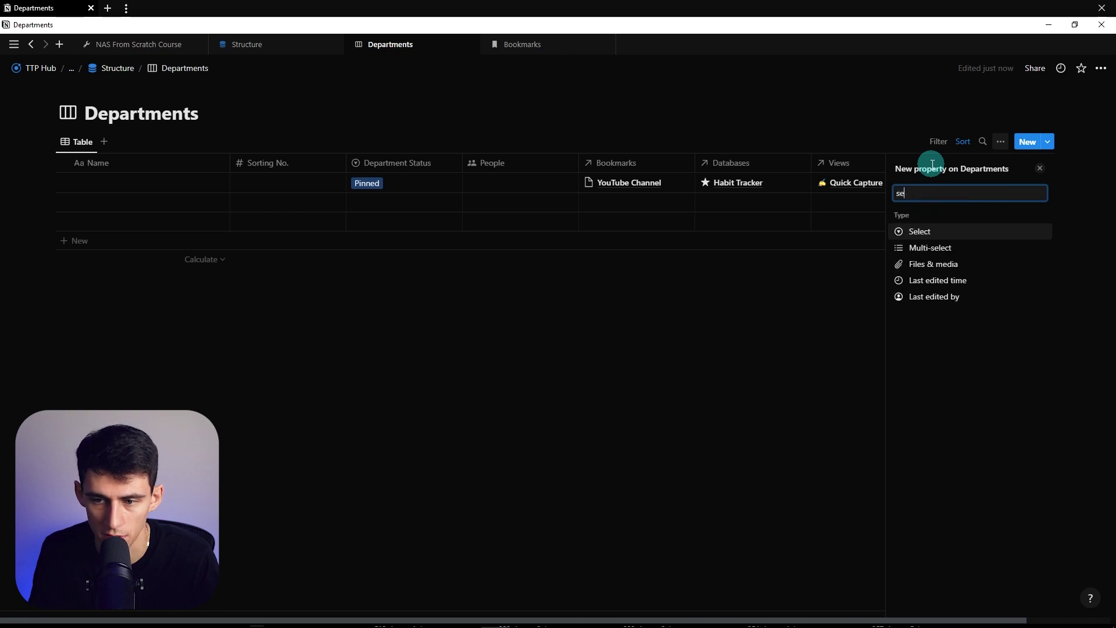
pyautogui.press('Down')
pyautogui.press('Return')
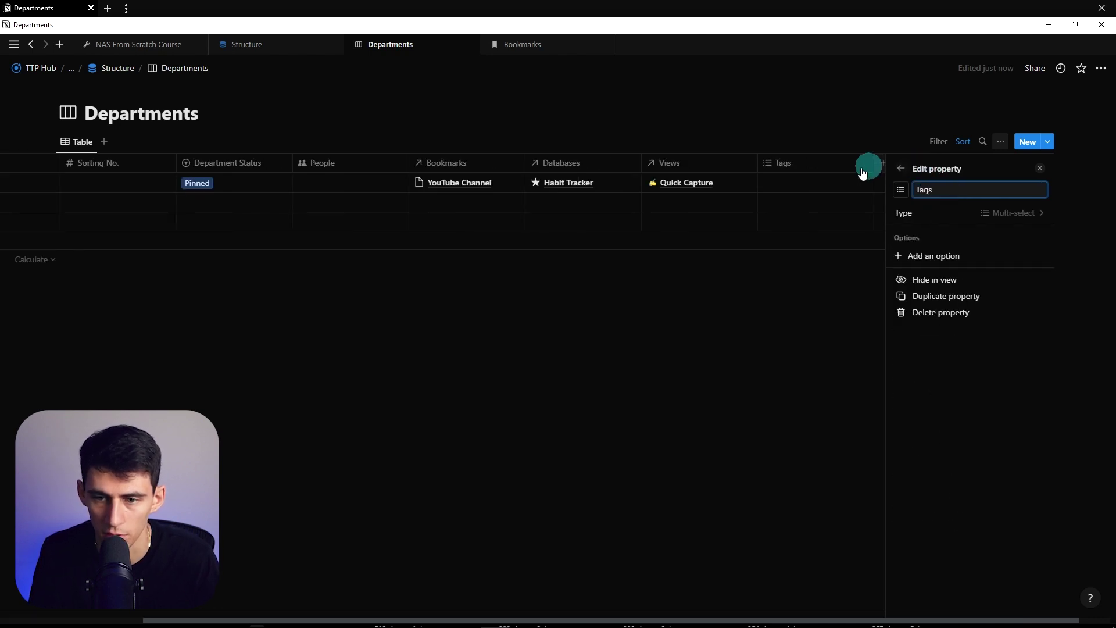
# Step: Create the options Work and Personal in the first row's Tags, keeping only Work assigned to the row
pyautogui.click(825, 179)
pyautogui.write('Work Pero')
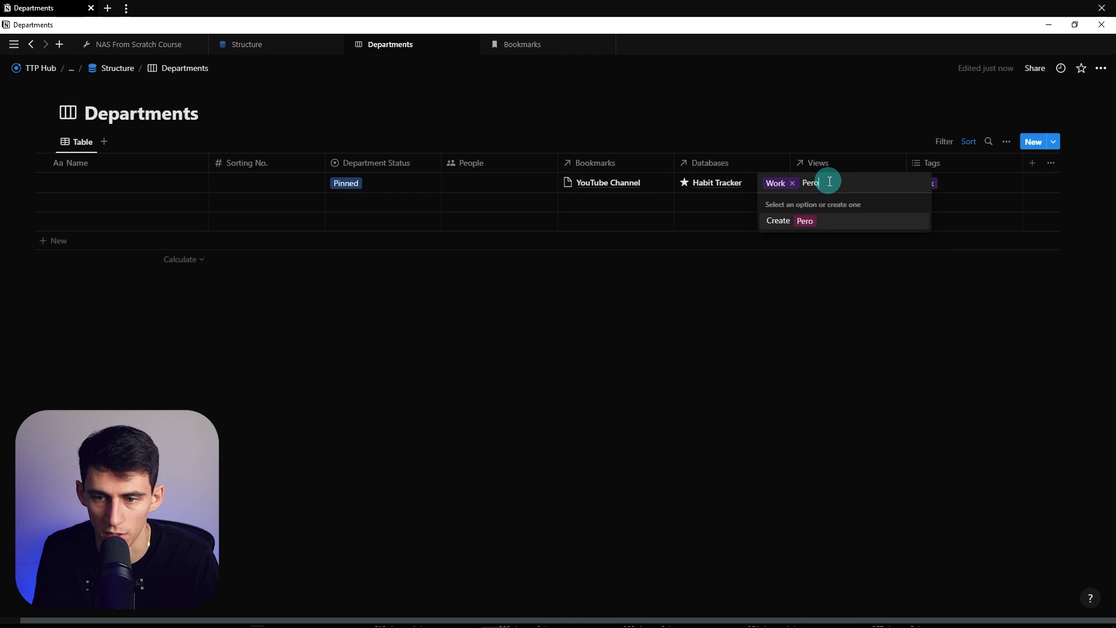
pyautogui.press('BackSpace')
pyautogui.write('sonal')
pyautogui.press('Return')
pyautogui.click(880, 113)
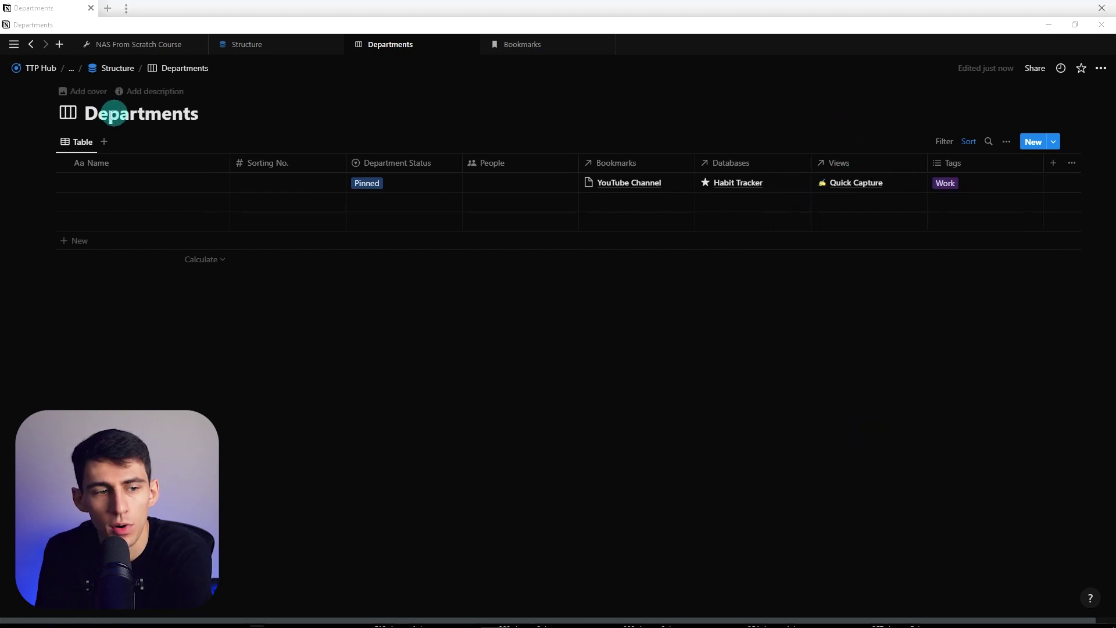
# Step: Open Views (DB) - NAS - BIZ from the Structure page and look over its Actions page
pyautogui.click(116, 68)
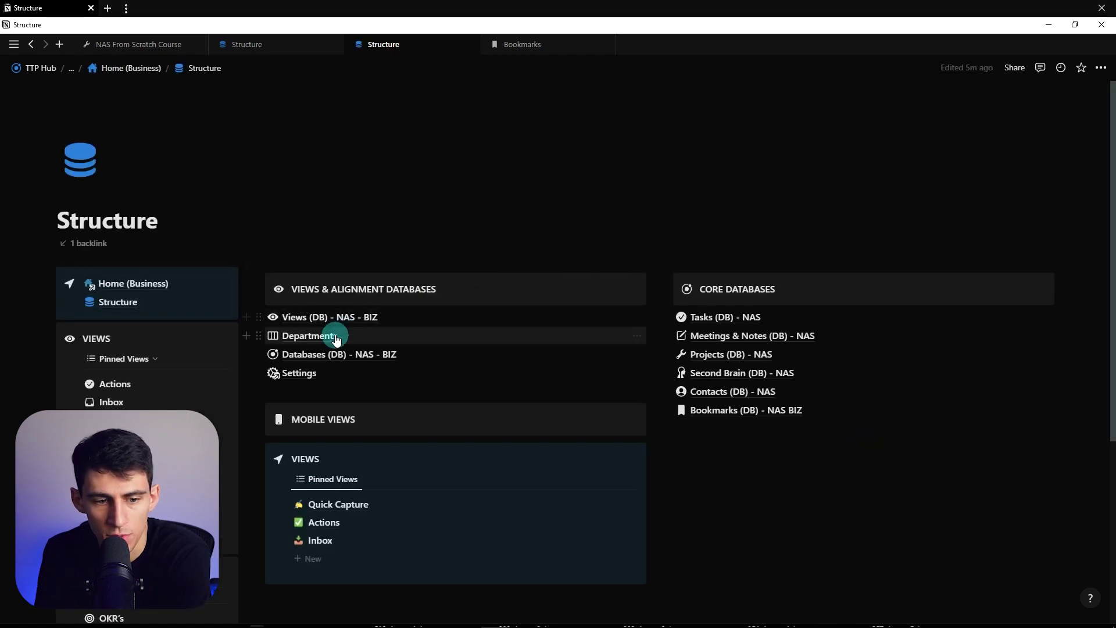
pyautogui.click(346, 317)
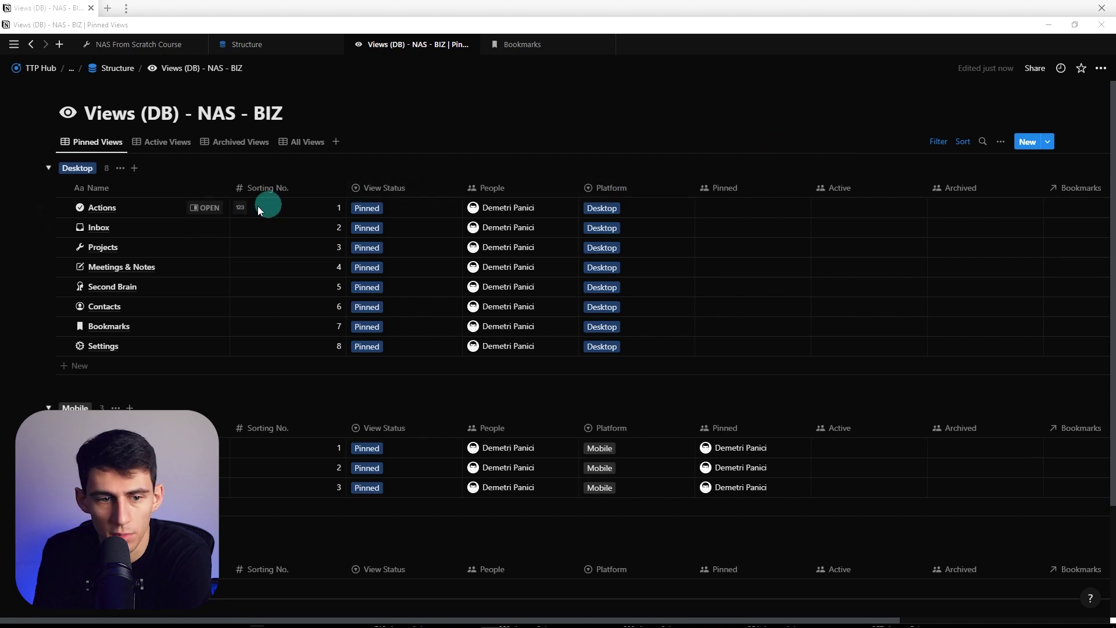
pyautogui.click(209, 209)
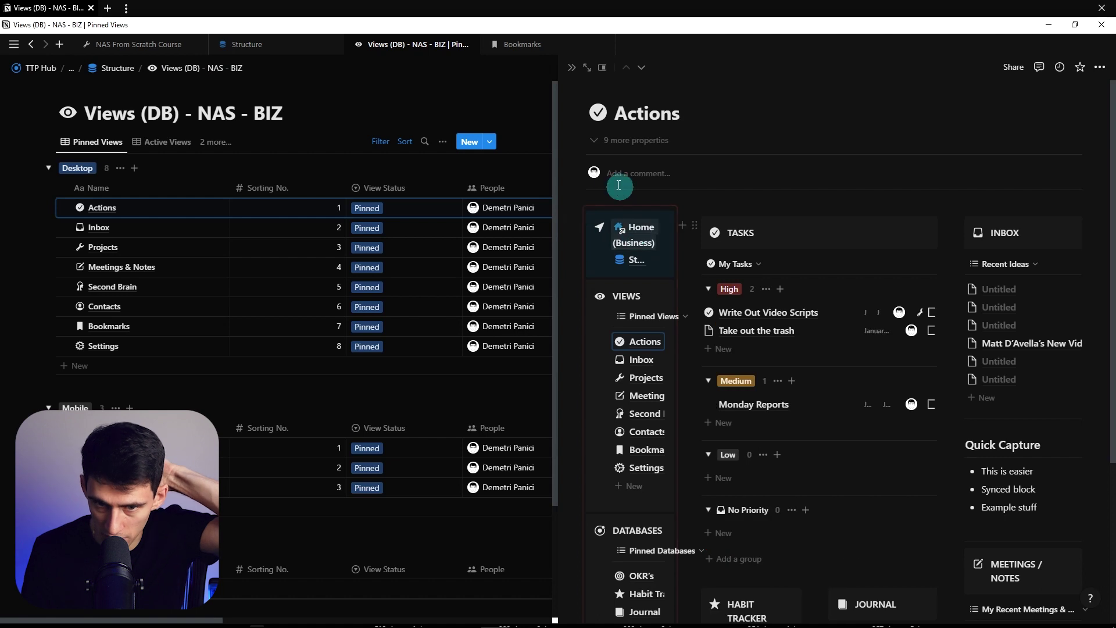
pyautogui.click(596, 126)
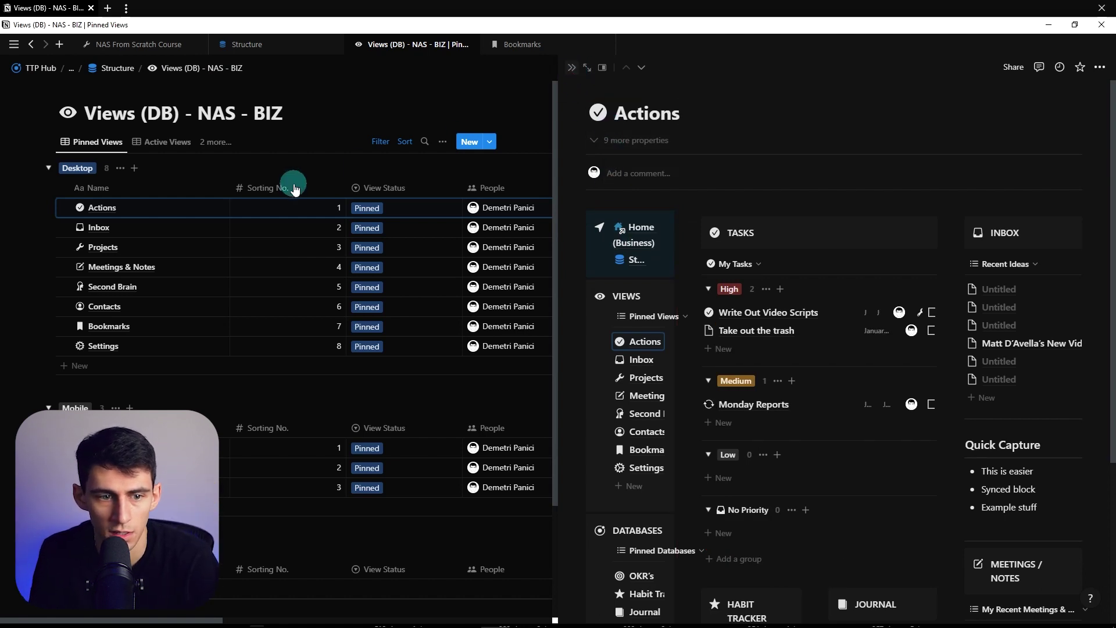
pyautogui.press('Escape')
# Step: Narrow the Sorting No. column in the Pinned Views table and change the People property's type to Rollup
pyautogui.moveTo(344, 189); pyautogui.dragTo(304, 196)
pyautogui.click(450, 189)
pyautogui.click(524, 242)
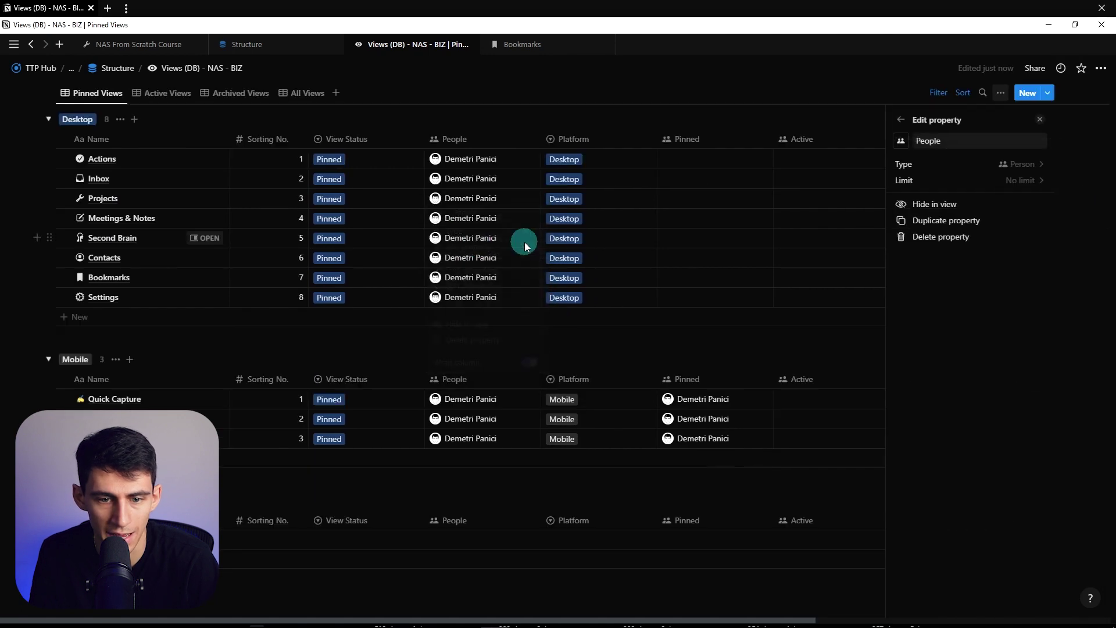
pyautogui.click(984, 164)
pyautogui.write('r')
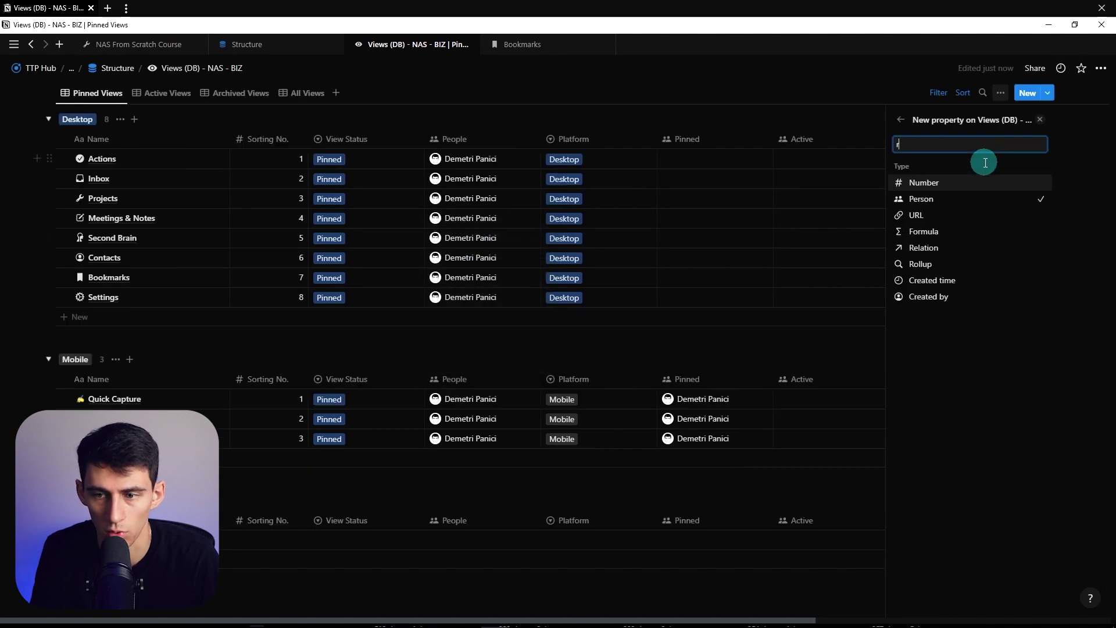
pyautogui.write('ol')
pyautogui.press('Return')
# Step: Set the People rollup to use the Departments relation and show the original values of its People property
pyautogui.click(978, 178)
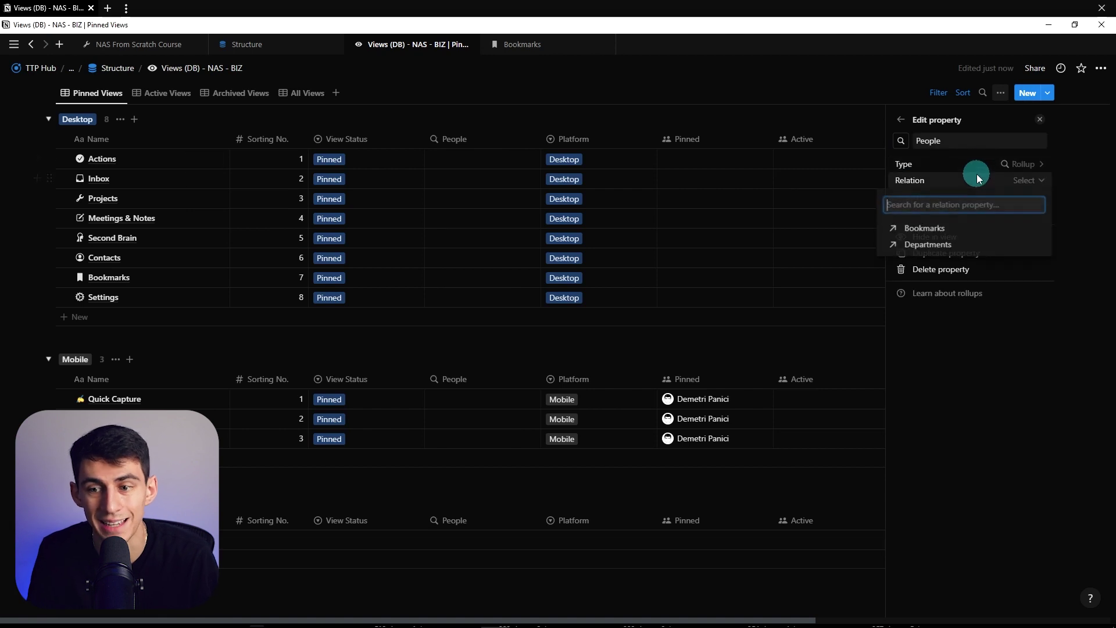
pyautogui.click(953, 243)
pyautogui.click(1027, 197)
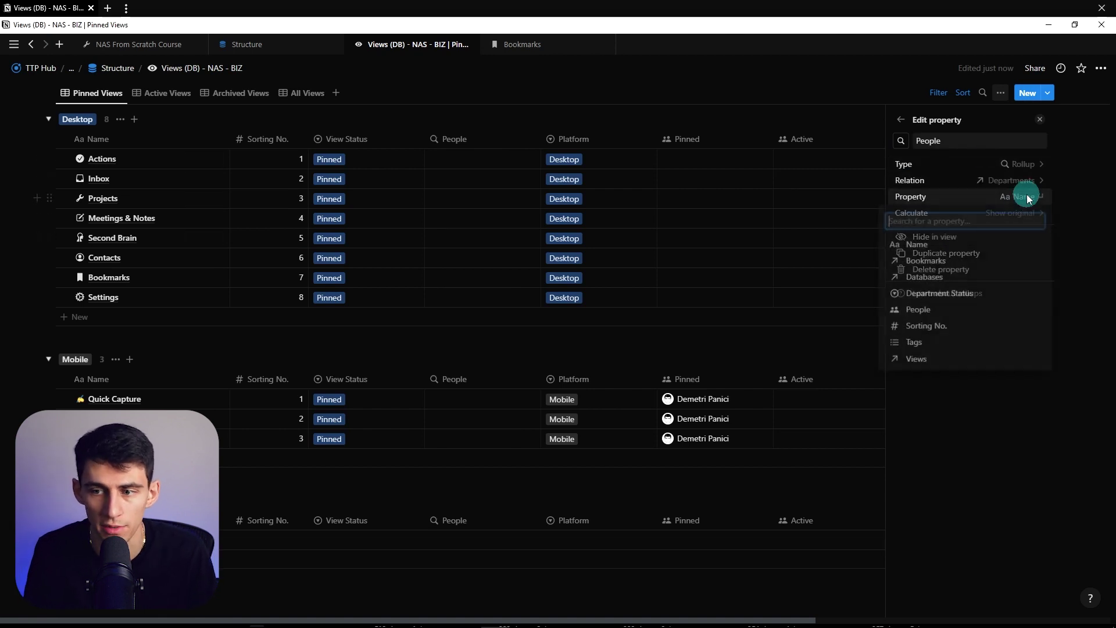
pyautogui.click(919, 310)
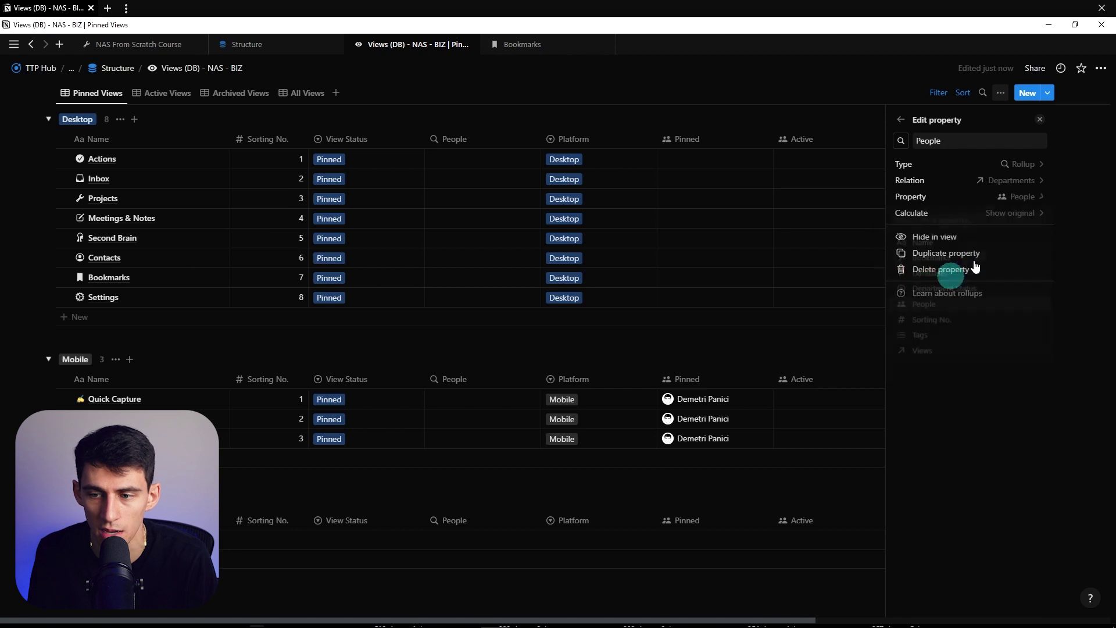
pyautogui.click(1026, 218)
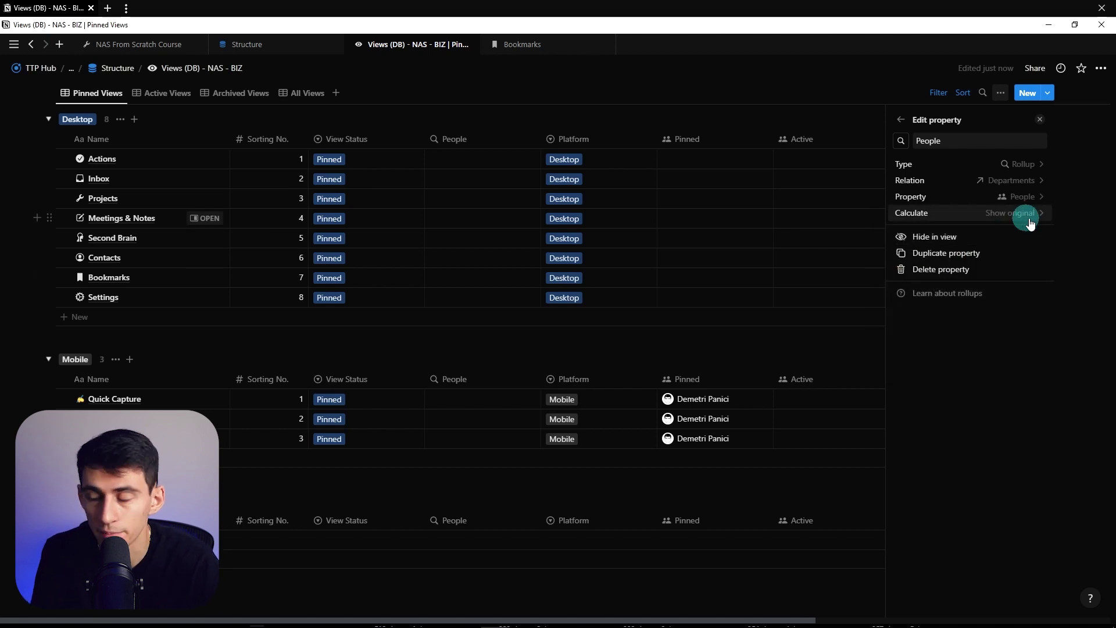
pyautogui.click(824, 122)
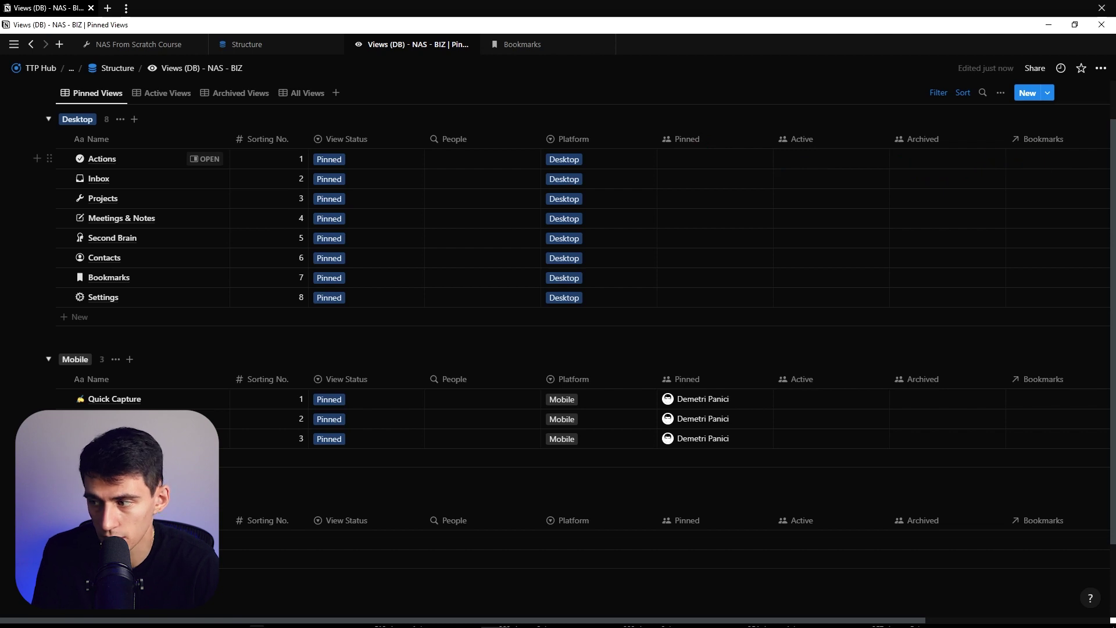
pyautogui.click(271, 137)
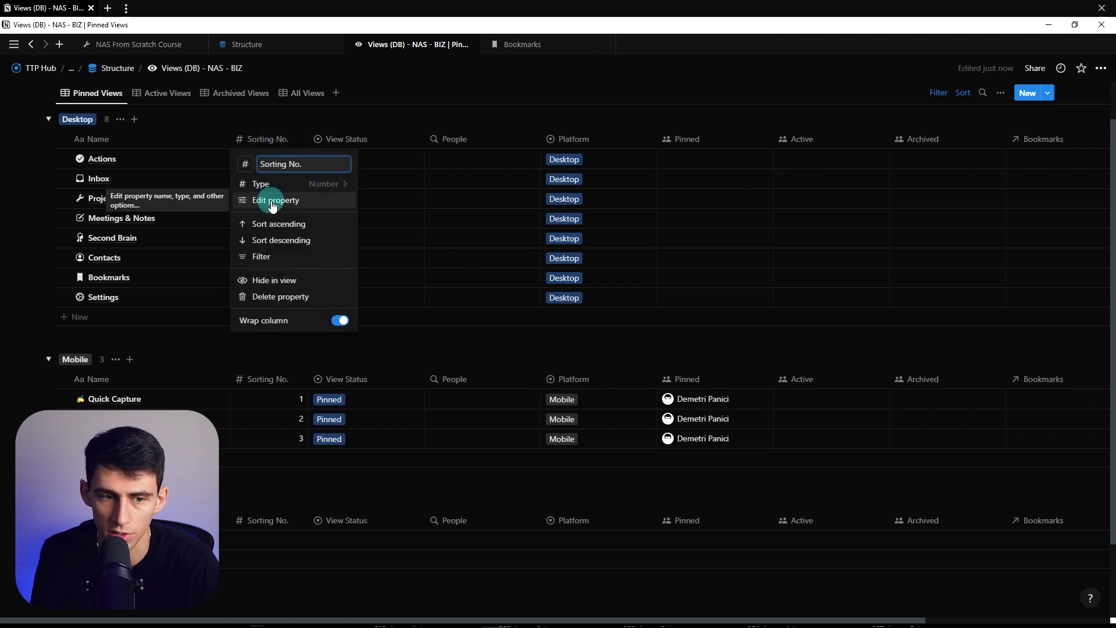
pyautogui.click(982, 133)
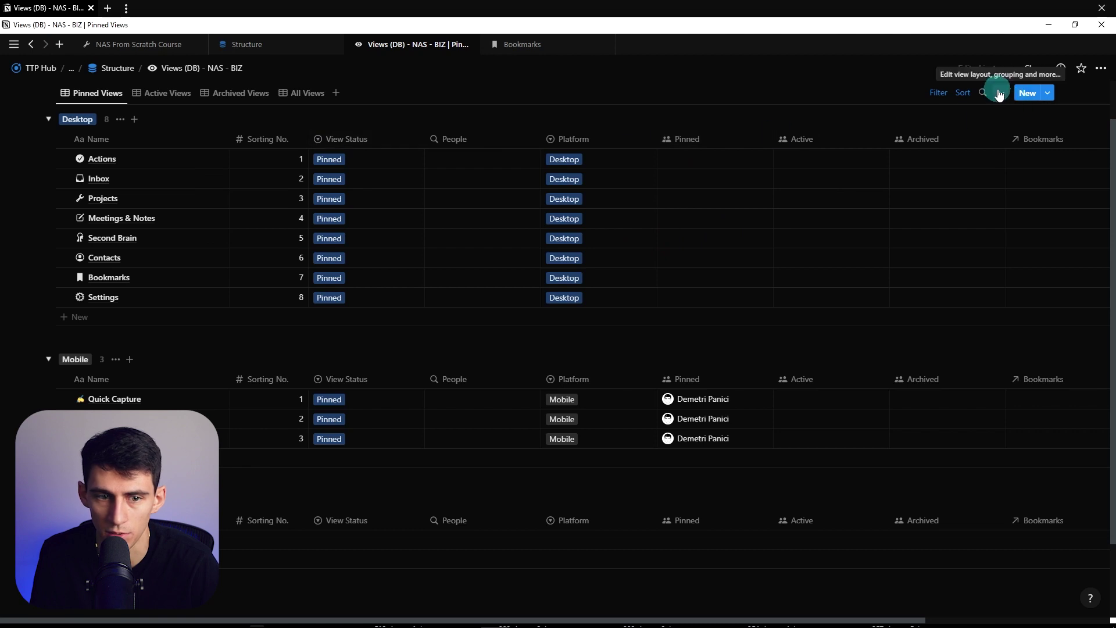
# Step: Narrow the People and Platform columns in Pinned Views and add a rollup property named Department Sorting No
pyautogui.moveTo(541, 143); pyautogui.dragTo(512, 143)
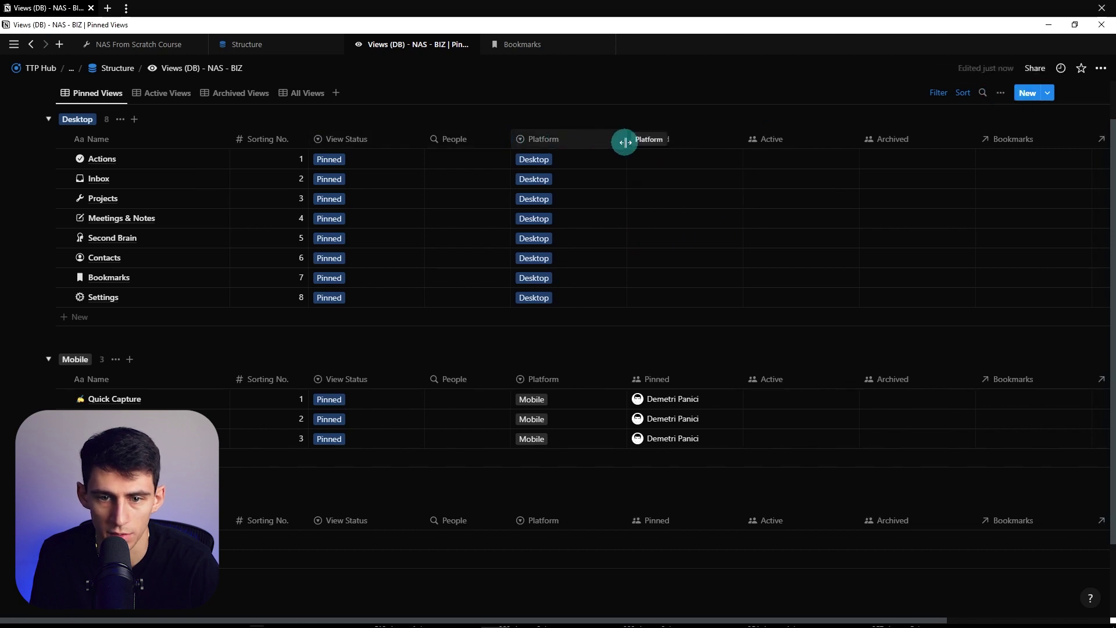
pyautogui.moveTo(625, 142); pyautogui.dragTo(584, 142)
pyautogui.click(1087, 134)
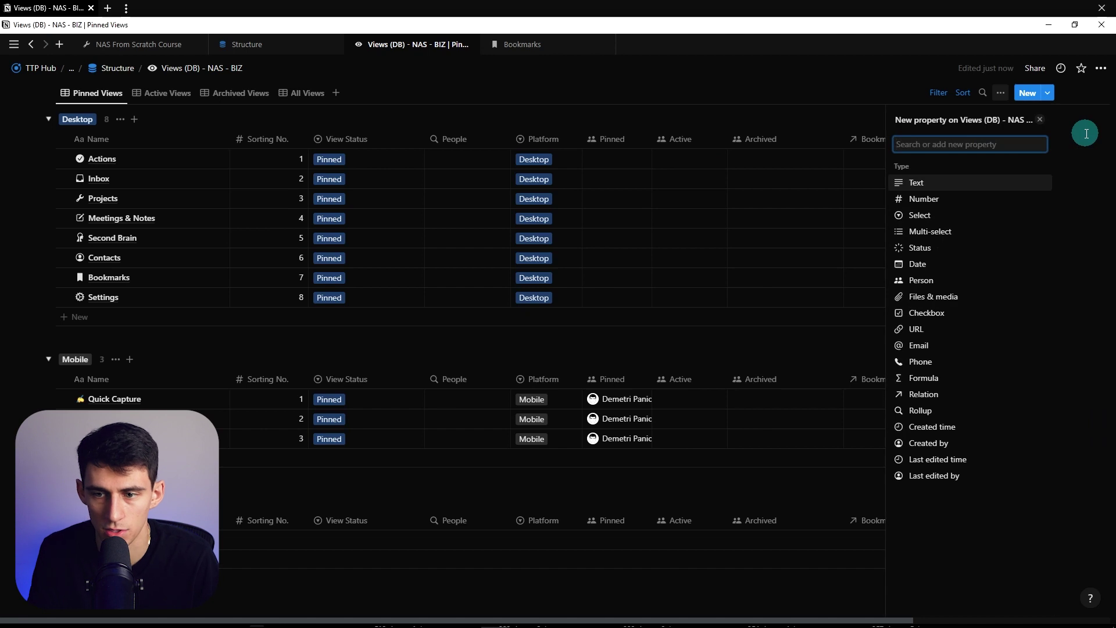
pyautogui.write('rol')
pyautogui.press('Return')
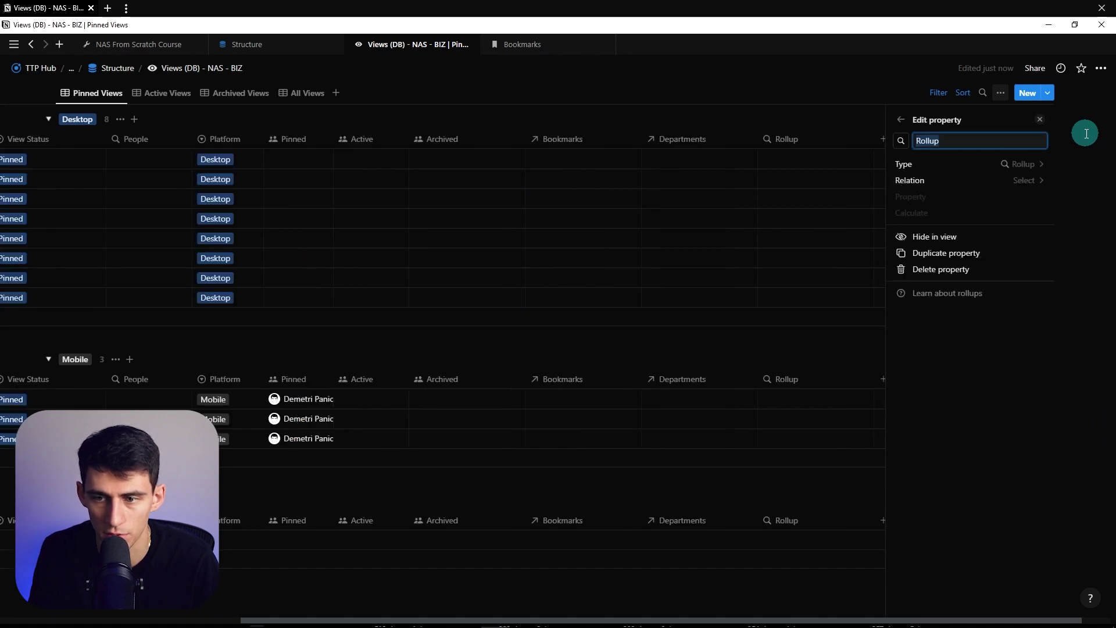
pyautogui.write('Deparment Sor')
# Step: Set the Department Sorting No. rollup to use the Departments relation and open its source property choice
pyautogui.click(1027, 180)
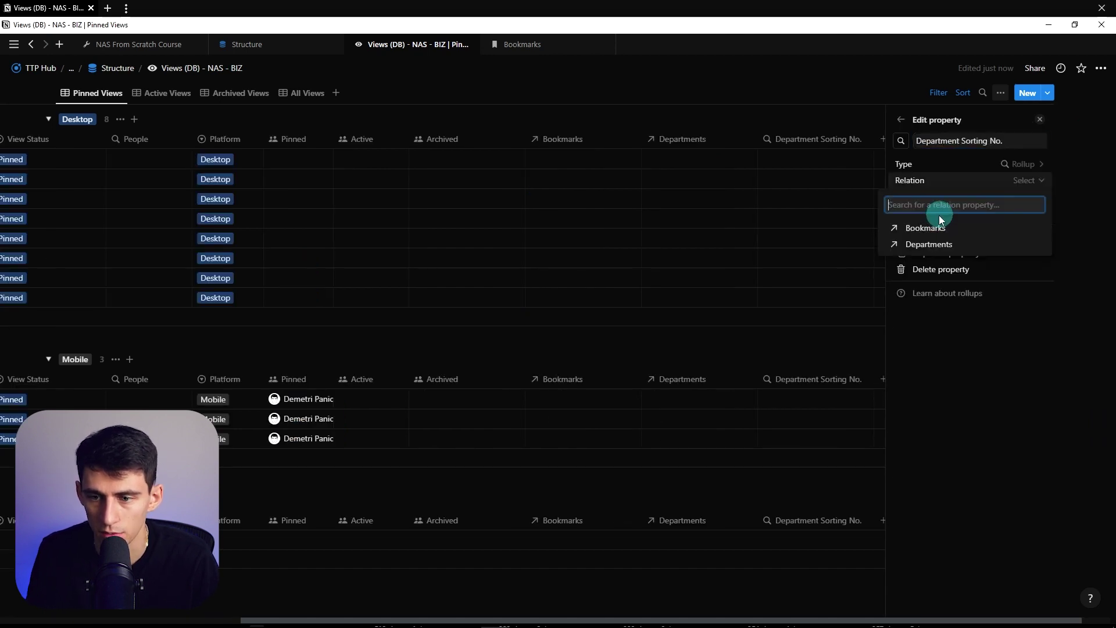
pyautogui.click(940, 242)
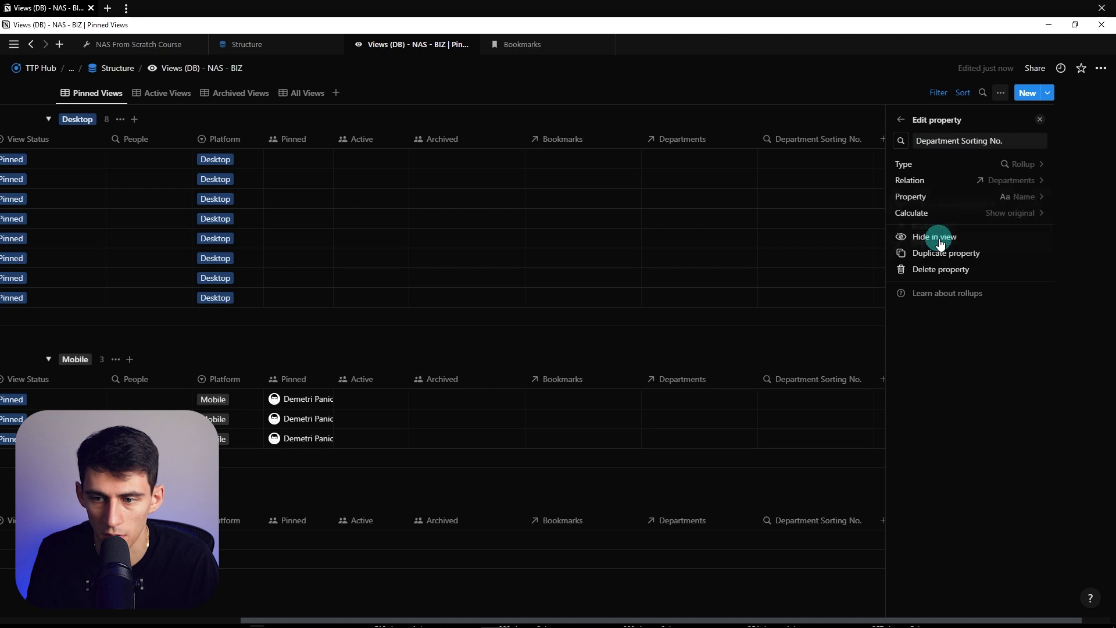
pyautogui.click(961, 201)
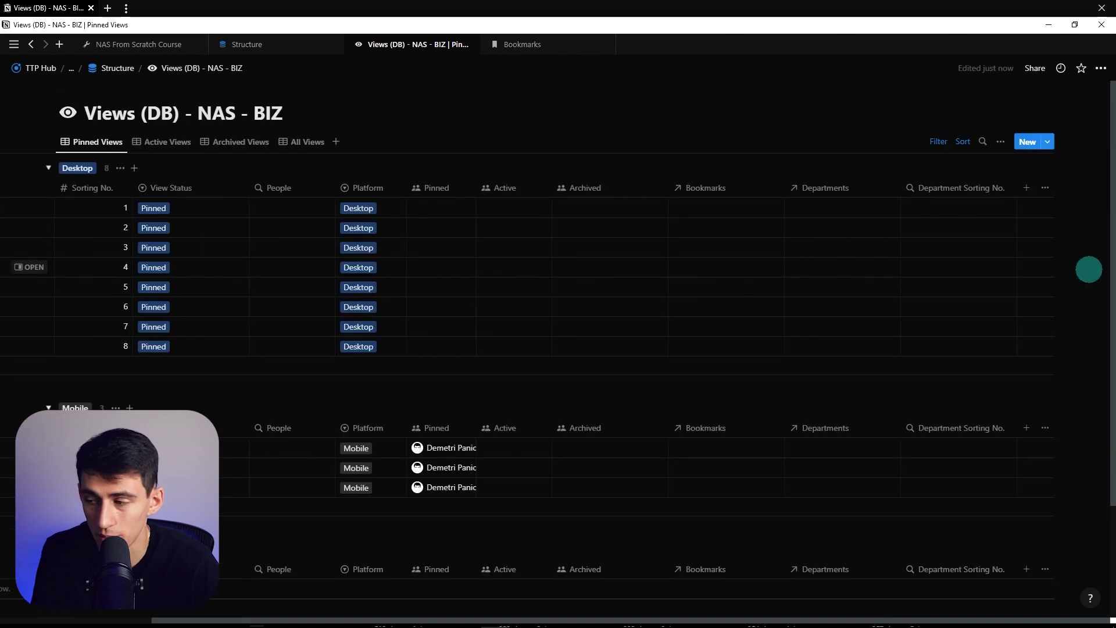
# Step: Return to the Structure page and open the Settings page from it
pyautogui.click(100, 70)
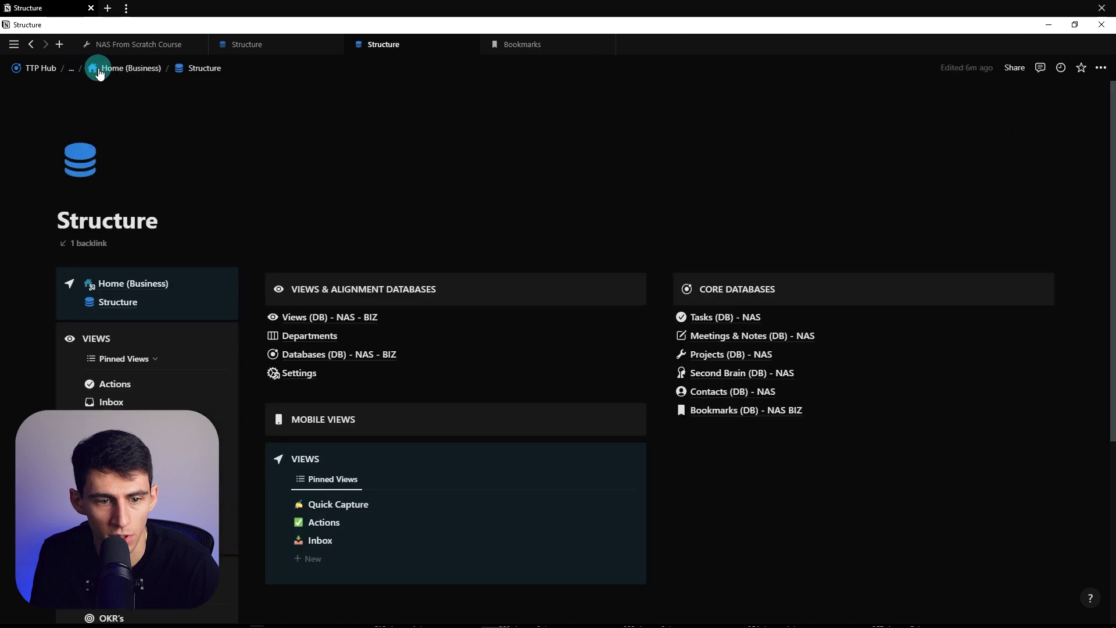
pyautogui.click(284, 371)
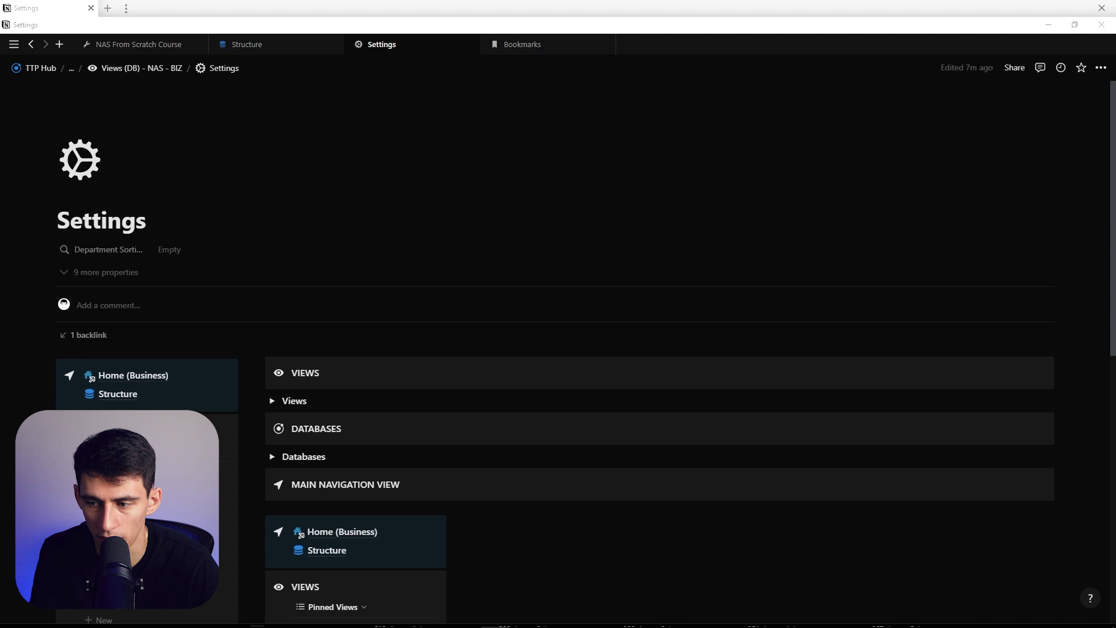
pyautogui.scroll(-1, 513, 116)
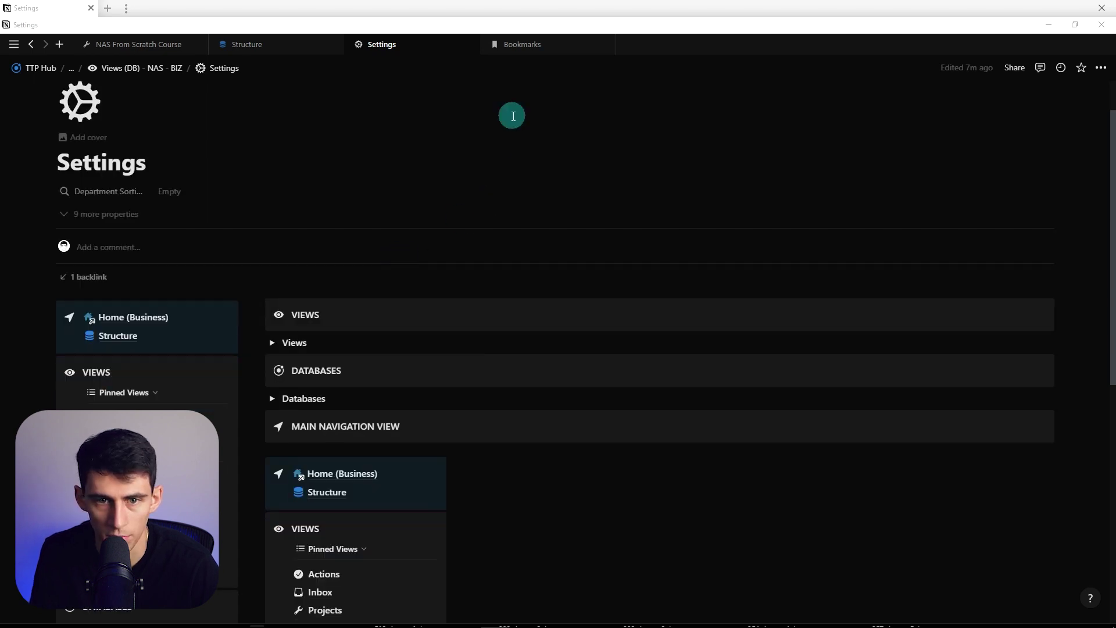
# Step: Close the spare Structure and Bookmarks tabs and load the Structure page in a separate tab beside Settings
pyautogui.click(332, 45)
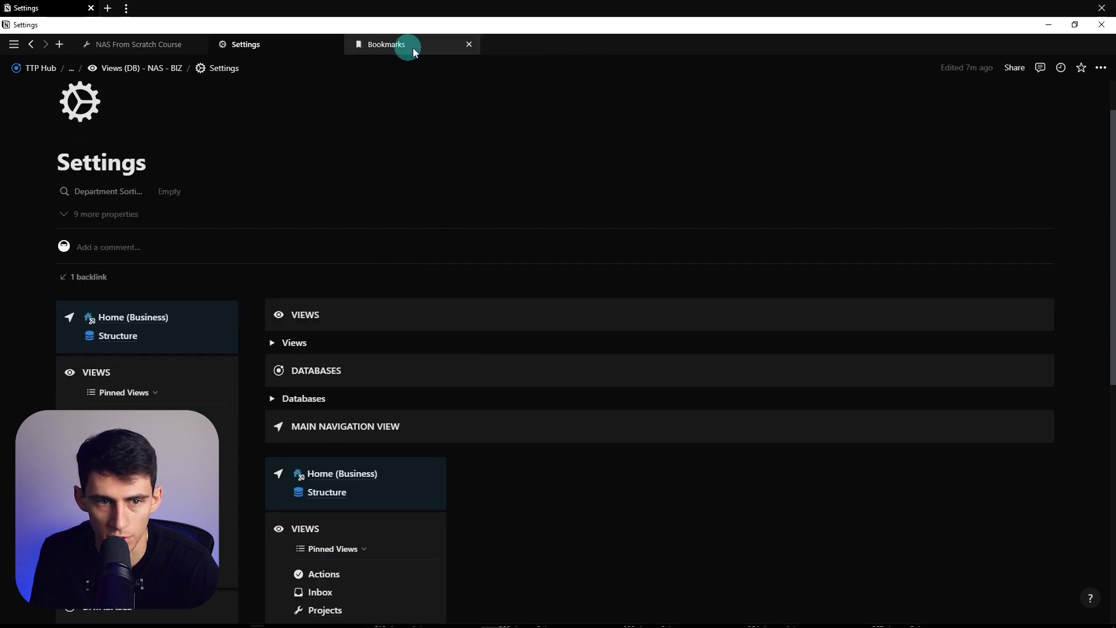
pyautogui.click(469, 44)
pyautogui.keyDown('ctrl'); pyautogui.click(176, 343); pyautogui.keyUp('ctrl')
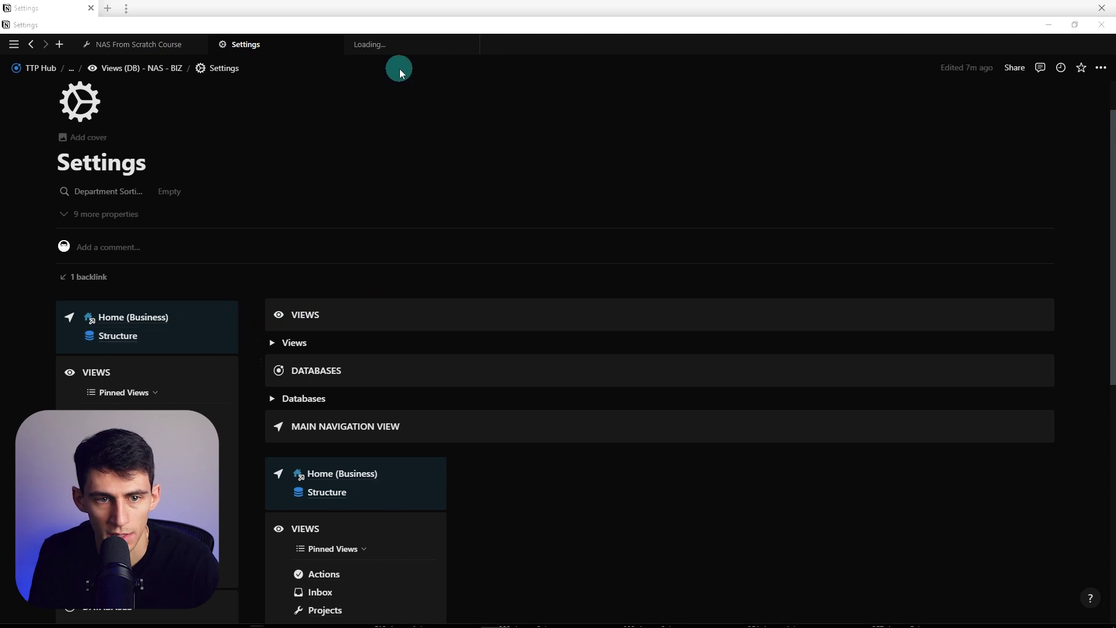
pyautogui.click(408, 51)
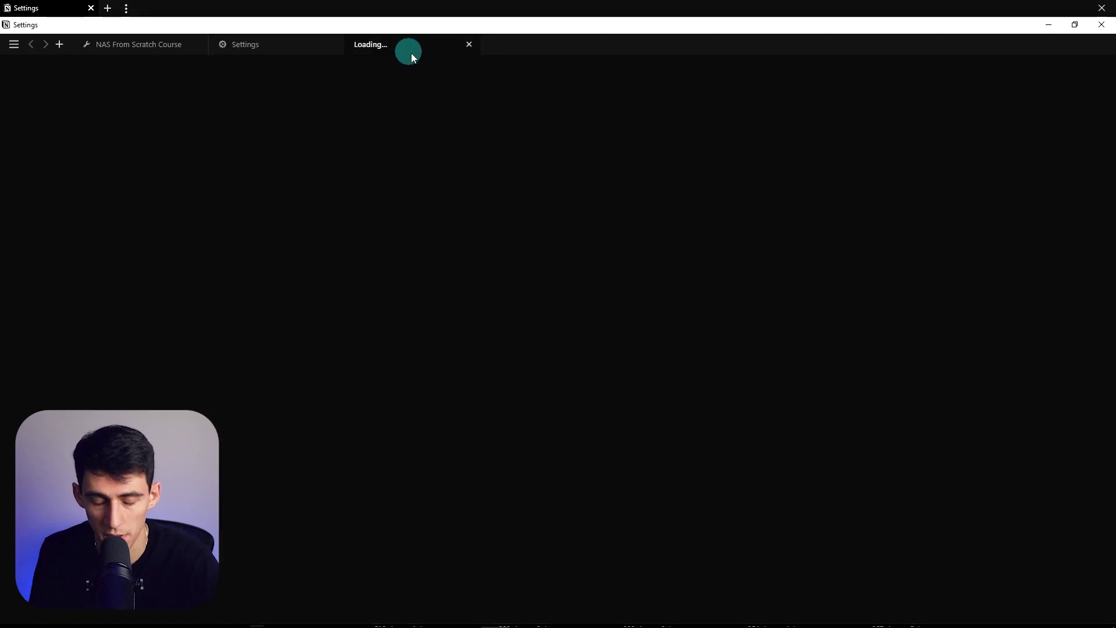
pyautogui.click(300, 51)
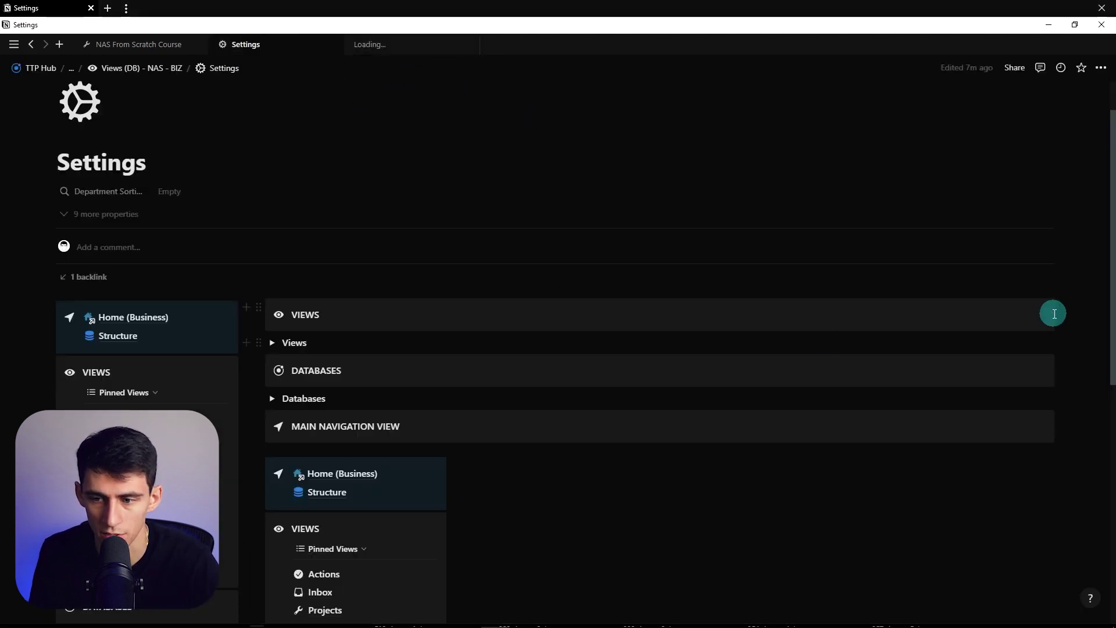
# Step: Duplicate the VIEWS callout on the Settings page and add a toggle named Departments beneath the upper copy
pyautogui.hotkey('ctrl', 'd')
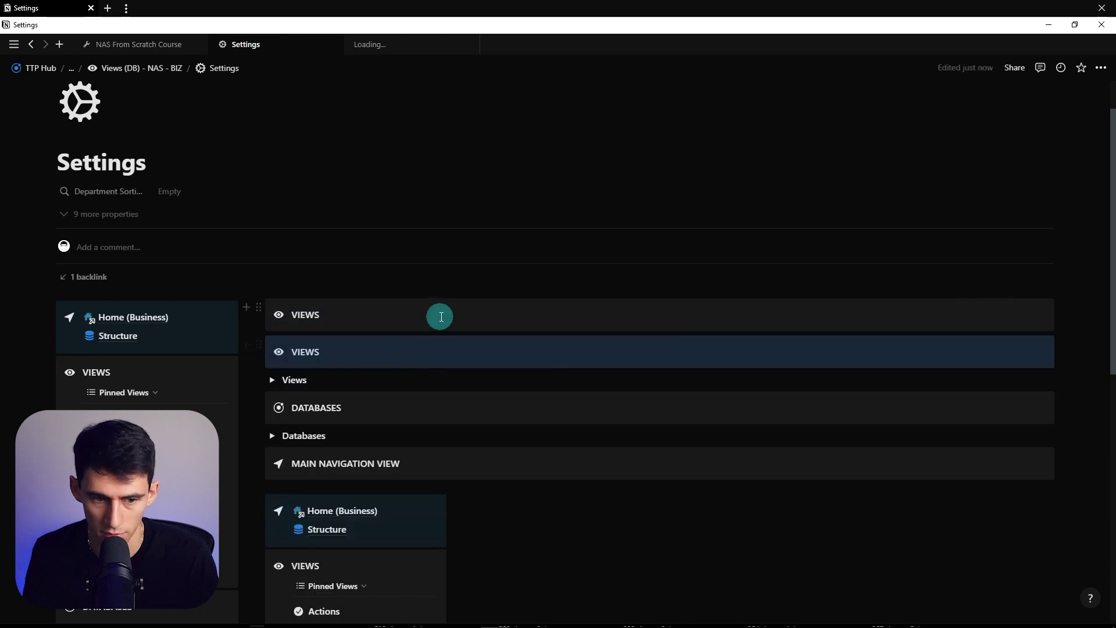
pyautogui.click(441, 317)
pyautogui.press('Return')
pyautogui.write('/tog')
pyautogui.press('Return')
pyautogui.write('De')
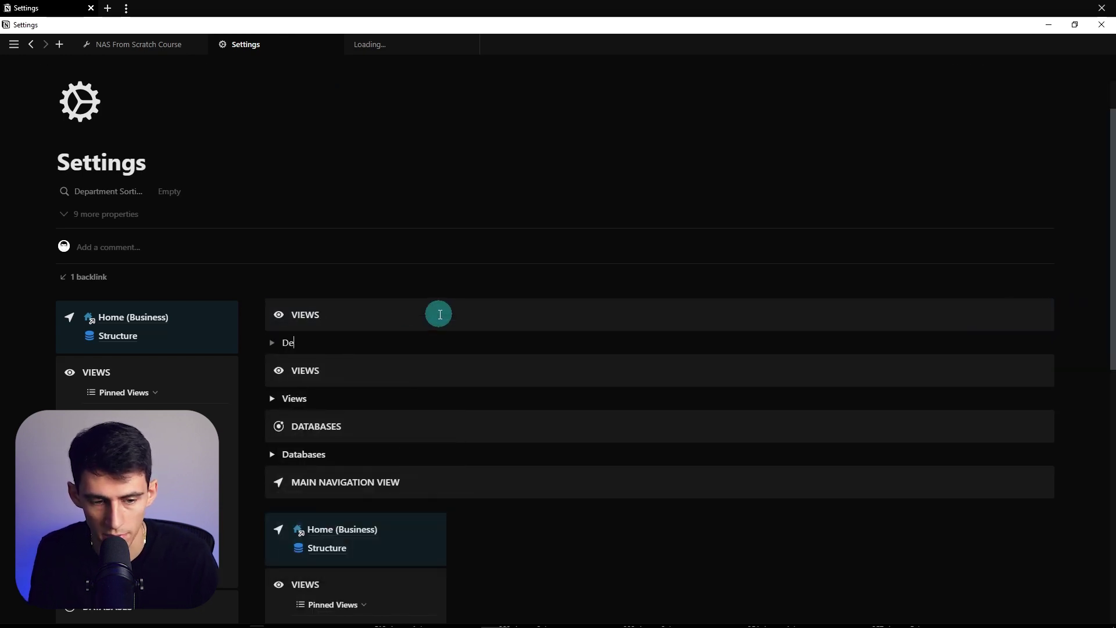
pyautogui.write('partments')
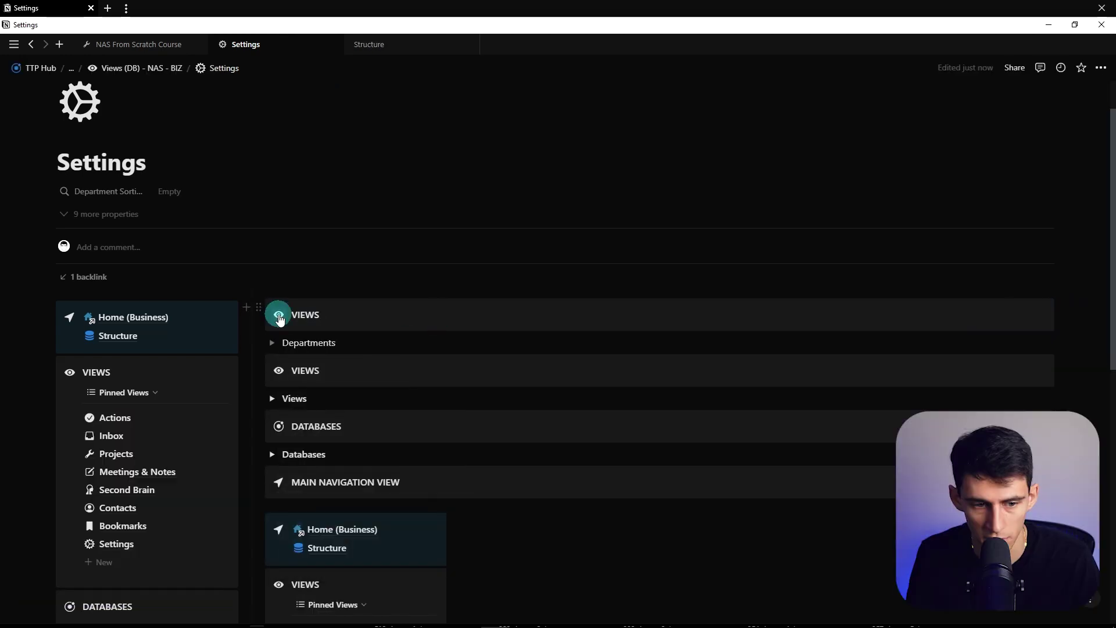
# Step: Give the upper VIEWS callout a columns icon and change its text to DEPARTMENTS
pyautogui.click(279, 317)
pyautogui.tripleClick(349, 313)
pyautogui.press('capslock')
pyautogui.write('D')
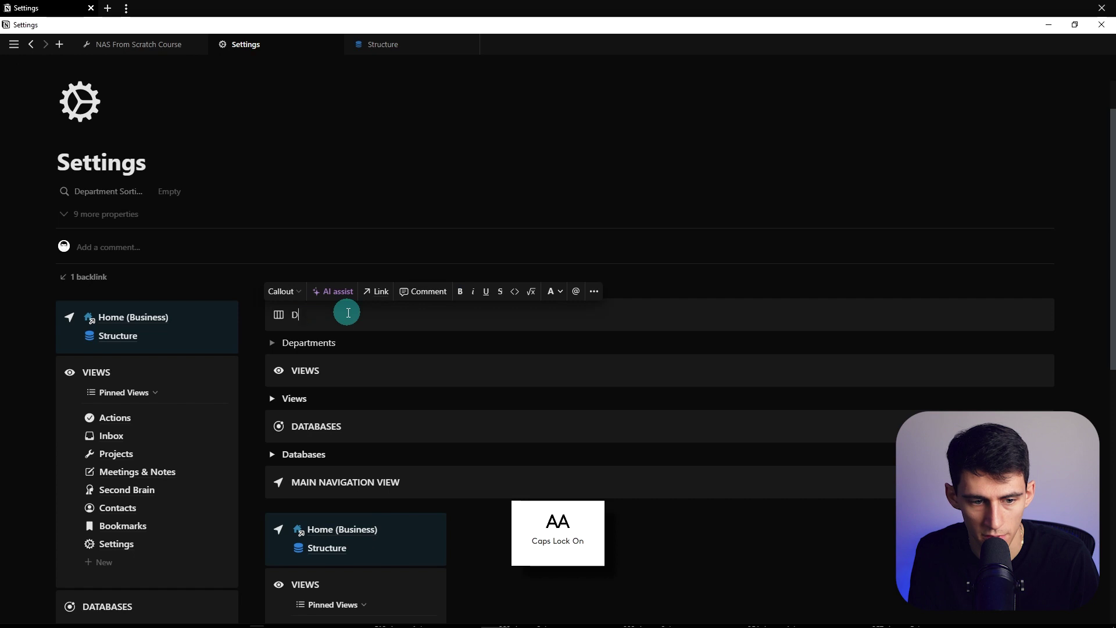
pyautogui.write('EPARTMENTS')
# Step: Copy the link to the Departments database from the Structure page and paste it as a linked view inside the Departments toggle
pyautogui.click(384, 44)
pyautogui.rightClick(351, 336)
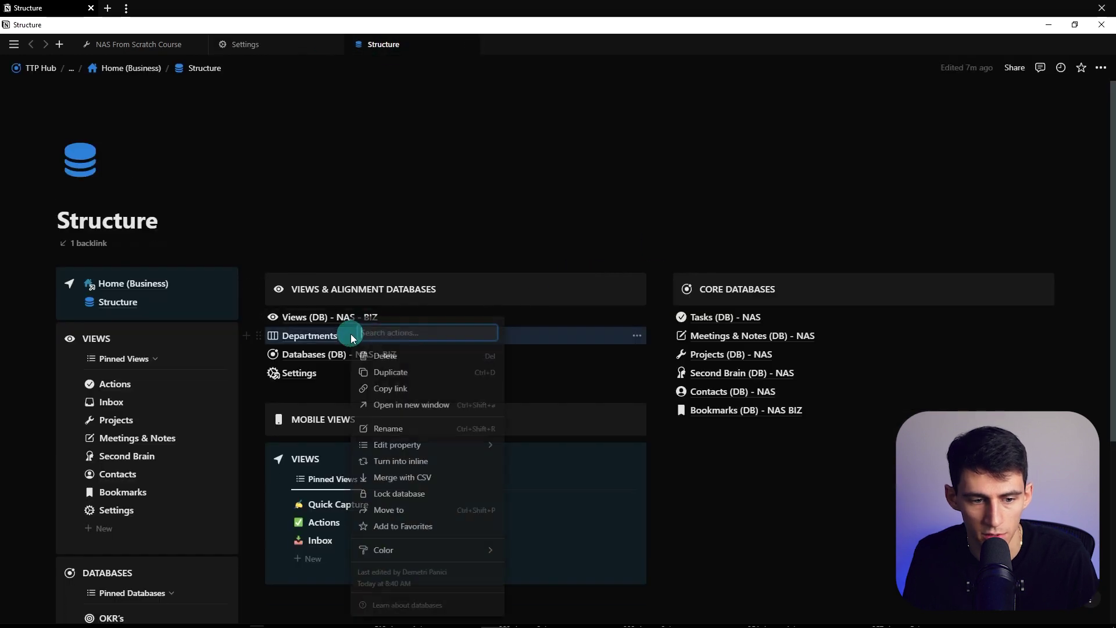
pyautogui.click(390, 389)
pyautogui.click(239, 44)
pyautogui.hotkey('ctrl', 'v')
pyautogui.click(785, 378)
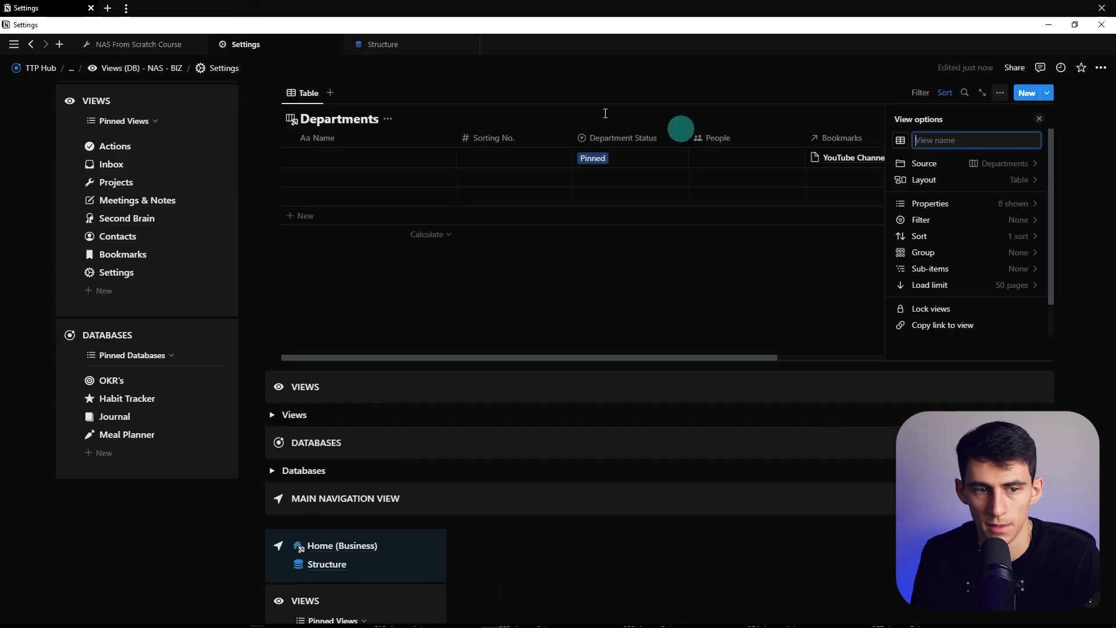
# Step: Hide the linked Departments database's title and name its table view Pinned Departments
pyautogui.click(388, 119)
pyautogui.click(372, 181)
pyautogui.scroll(3, 718, 238)
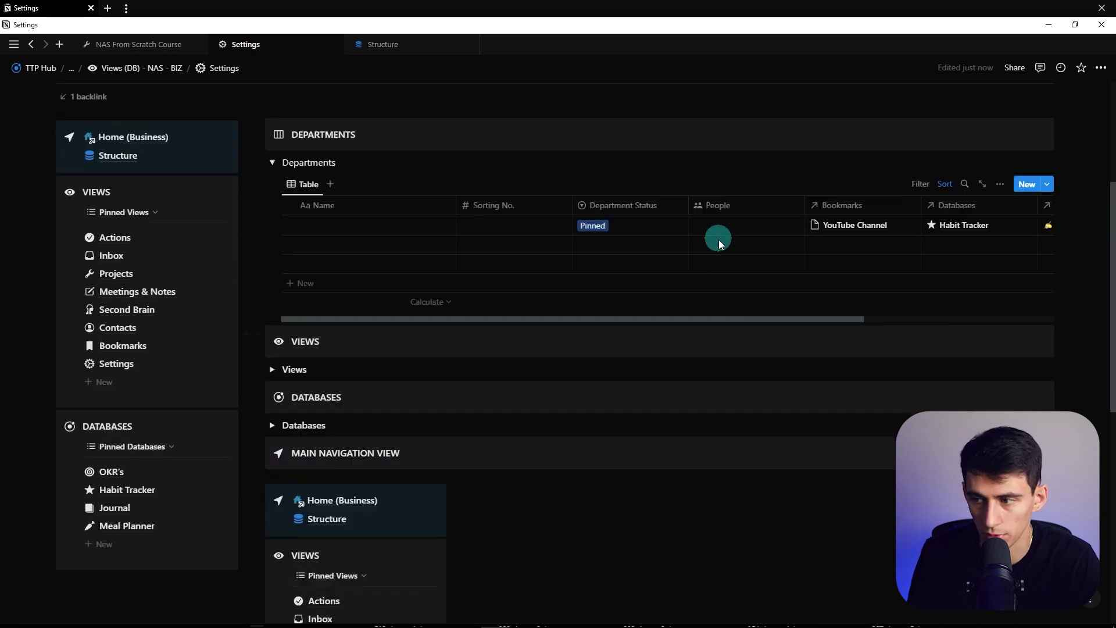
pyautogui.click(303, 209)
pyautogui.click(323, 235)
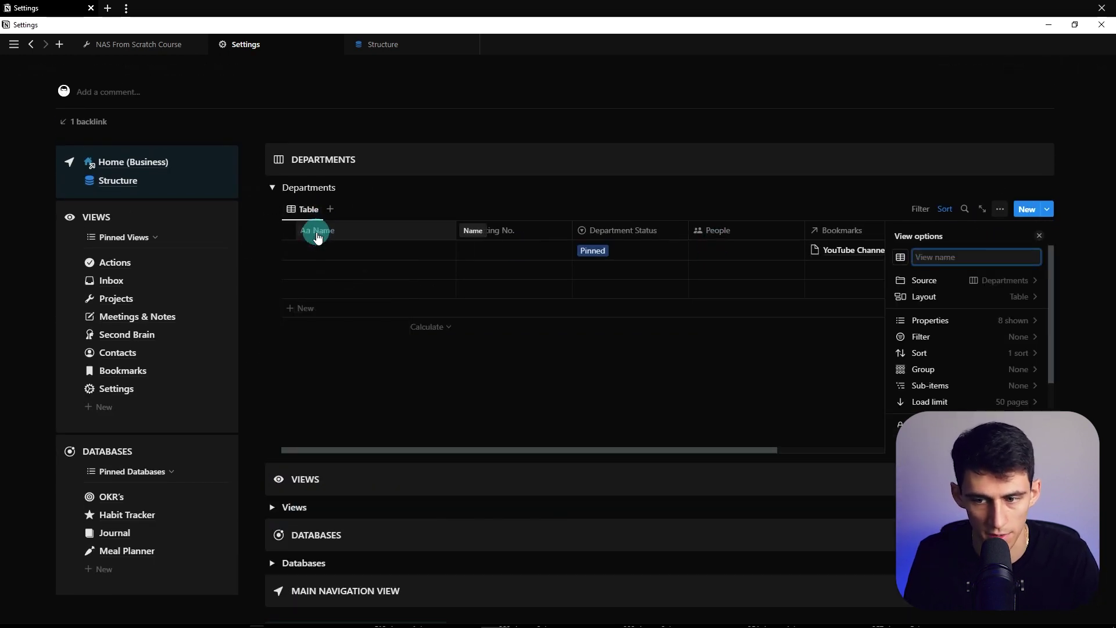
pyautogui.press('capslock')
pyautogui.write('Pinned Departments')
# Step: Filter the Pinned Departments view to Department Status Pinned and save the filter for everyone
pyautogui.click(920, 210)
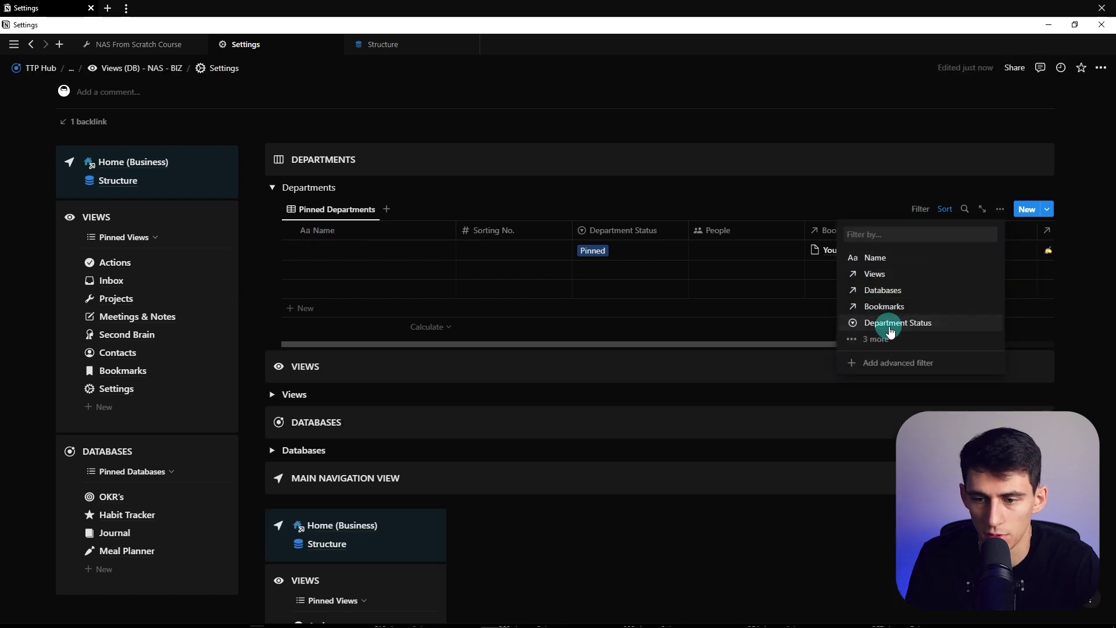
pyautogui.click(889, 323)
pyautogui.click(384, 291)
pyautogui.click(1001, 234)
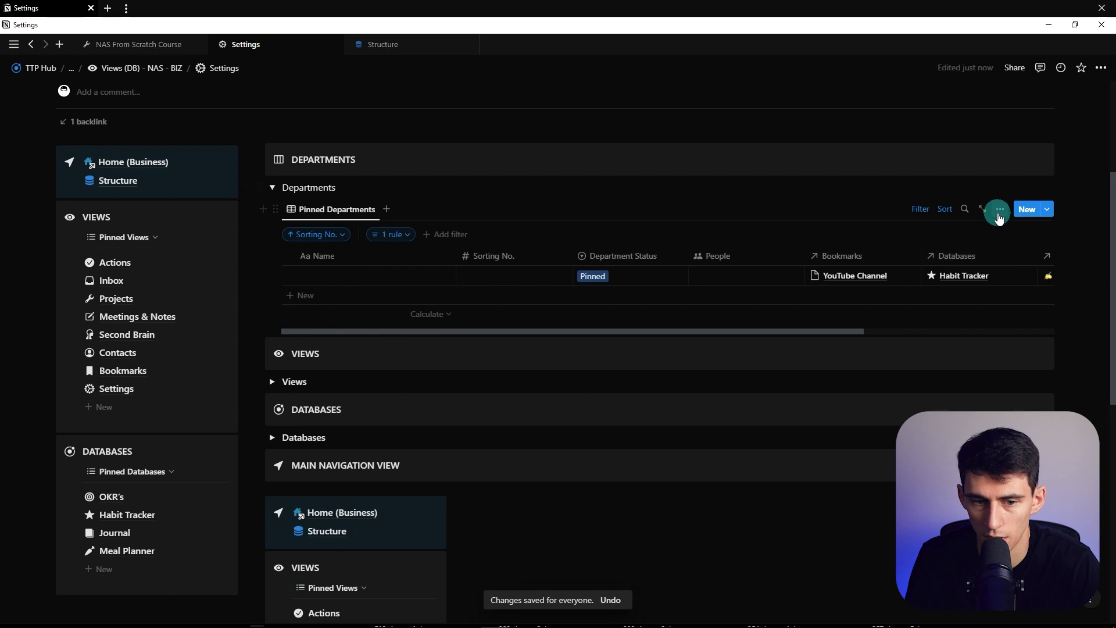
# Step: Hide all properties in the Pinned Departments view and show only Sorting No., Department Status and People
pyautogui.click(1000, 209)
pyautogui.click(983, 319)
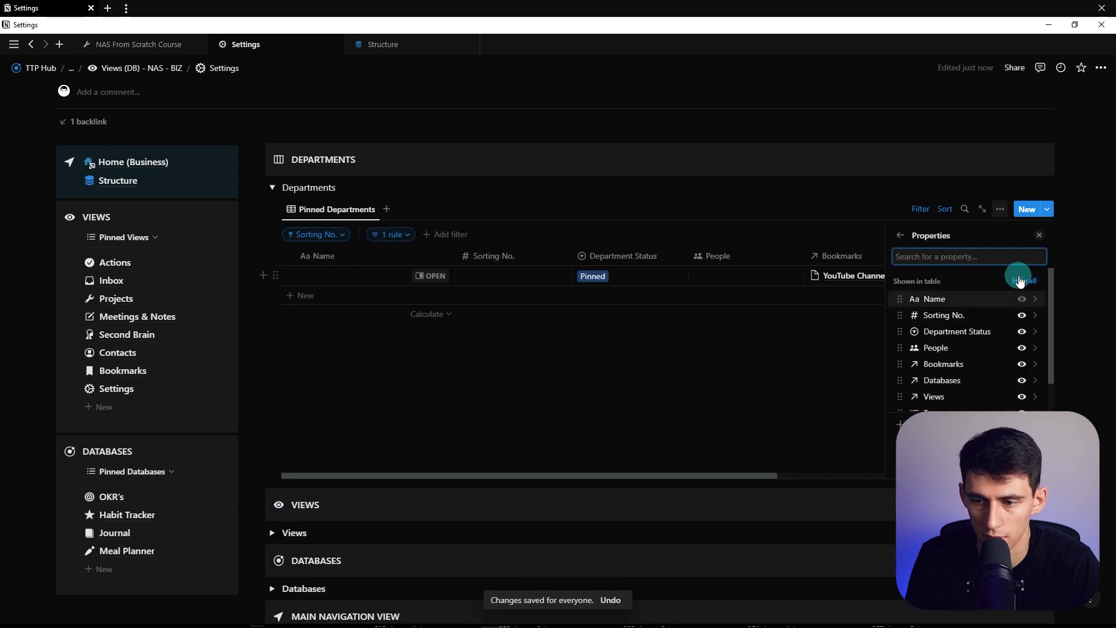
pyautogui.click(1023, 281)
pyautogui.write('sort')
pyautogui.press('Return')
pyautogui.write('stat')
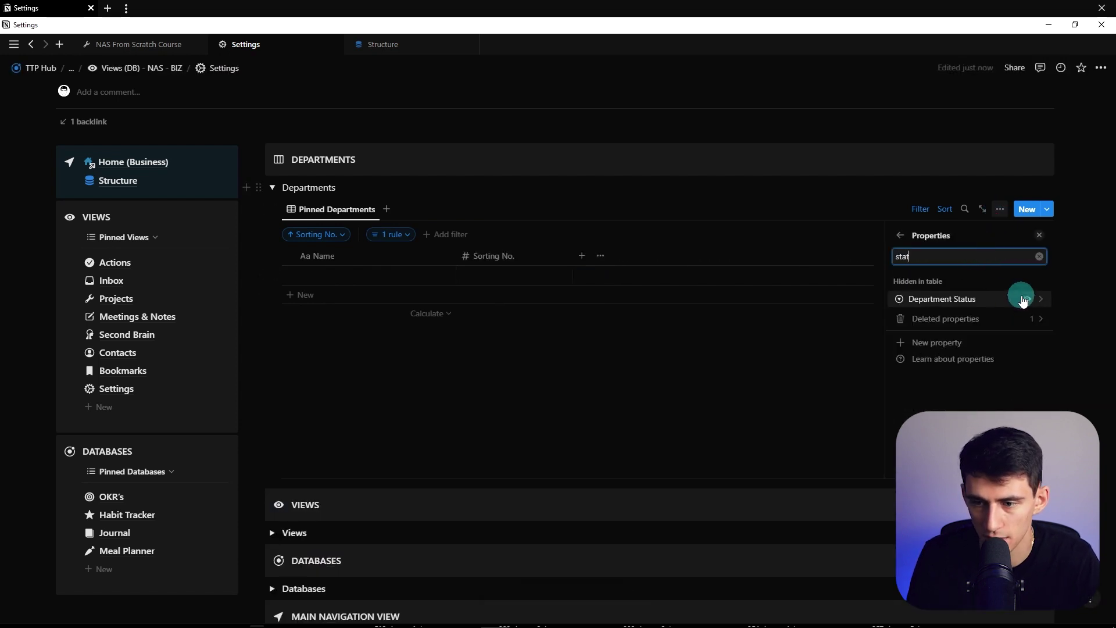
pyautogui.click(1022, 298)
pyautogui.write('peopl')
pyautogui.press('Return')
# Step: Show the Views, Databases and Tags properties in the Pinned Departments view as well
pyautogui.write('view')
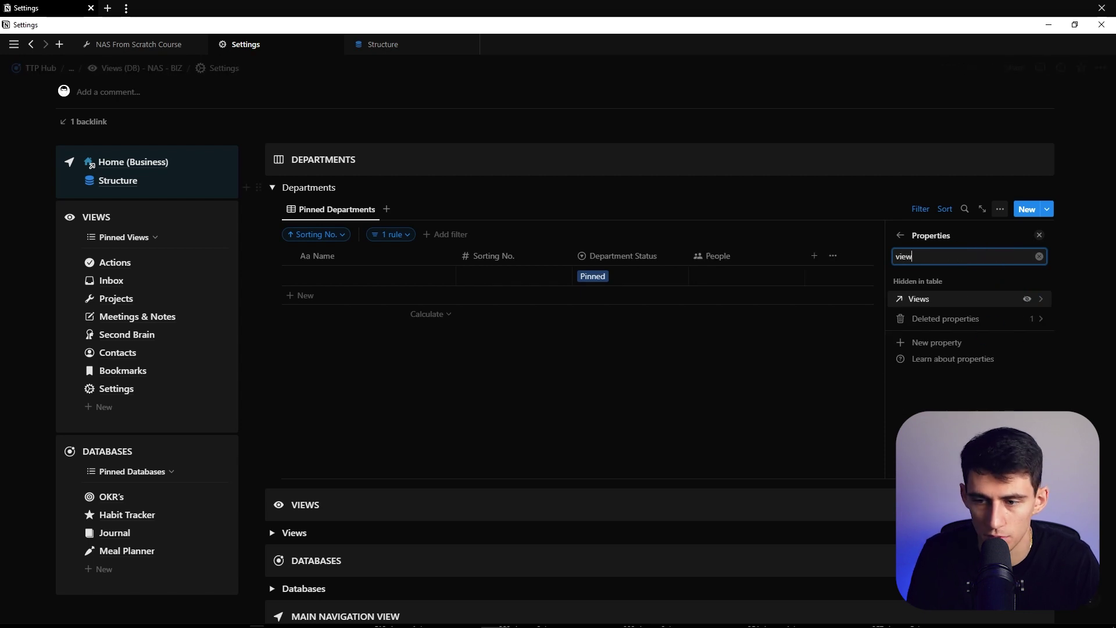
pyautogui.click(1026, 299)
pyautogui.click(987, 256)
pyautogui.write('data')
pyautogui.click(1027, 337)
pyautogui.click(991, 257)
pyautogui.write('tag')
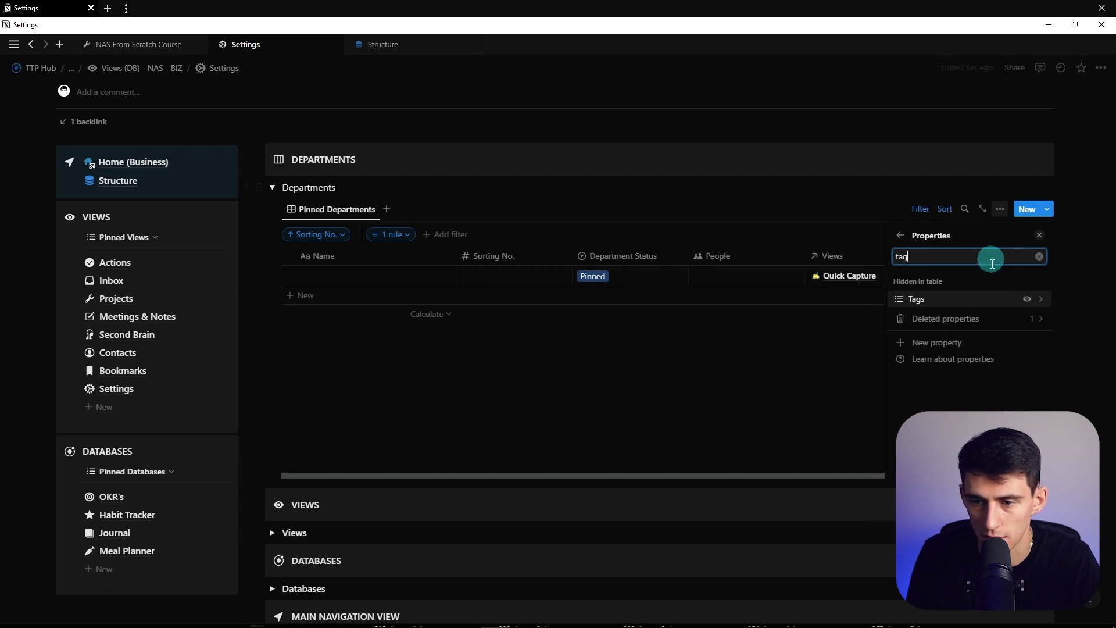
pyautogui.click(1027, 299)
pyautogui.click(706, 420)
# Step: Narrow the Department Status, People, Views and Databases columns of the Pinned Departments table
pyautogui.moveTo(687, 252); pyautogui.dragTo(670, 252)
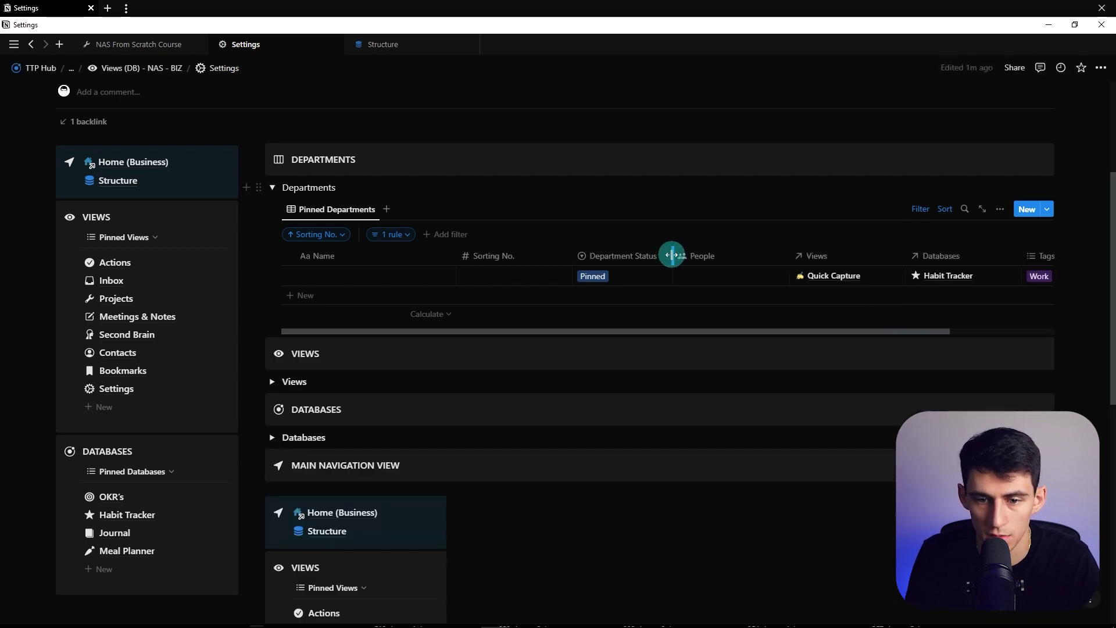
pyautogui.moveTo(788, 255); pyautogui.dragTo(773, 256)
pyautogui.click(854, 253)
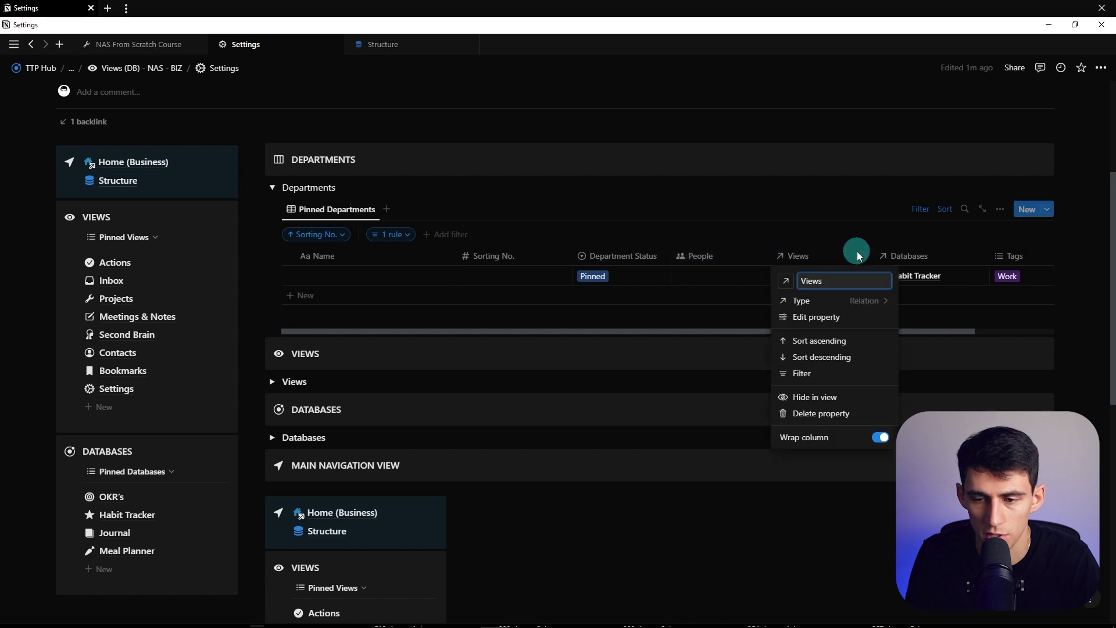
pyautogui.click(857, 256)
# Step: Duplicate the Pinned Departments view as Active Departments and set its Department Status filter to Active
pyautogui.click(349, 211)
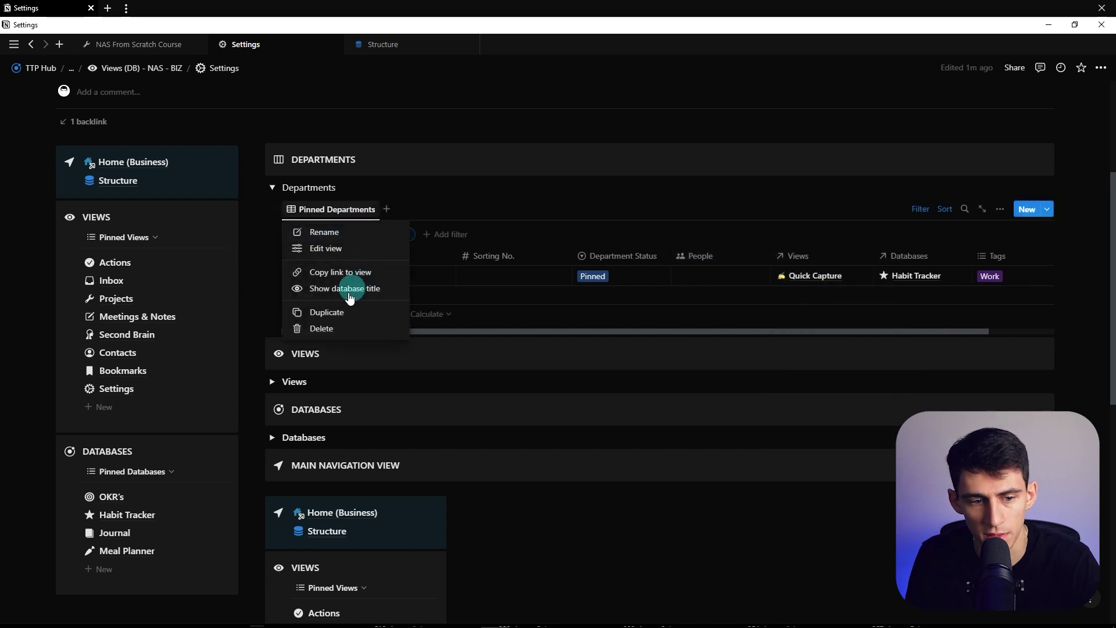
pyautogui.click(333, 311)
pyautogui.write('Active')
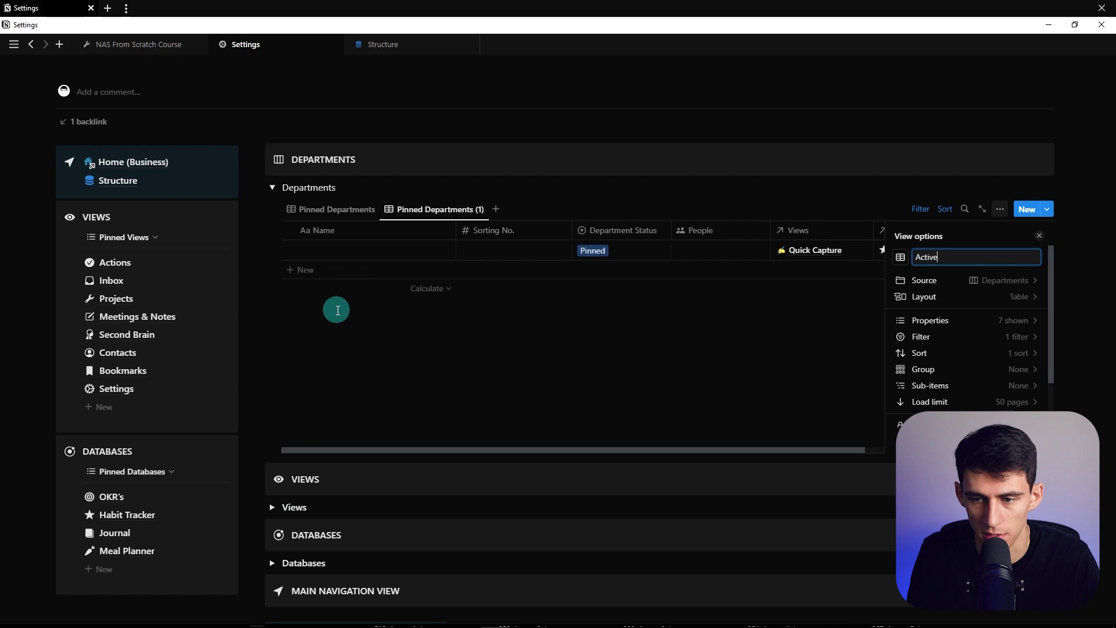
pyautogui.write(' Departments')
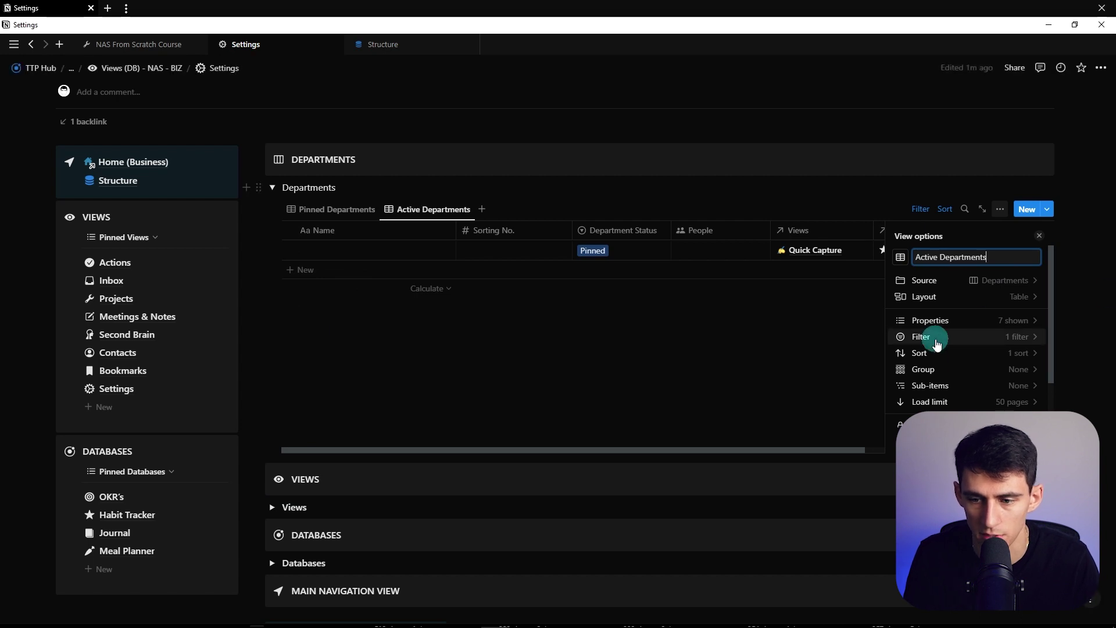
pyautogui.click(934, 337)
pyautogui.click(940, 314)
# Step: Duplicate the Active Departments view as Archived Departments, filtered to Department Status Archived
pyautogui.click(429, 209)
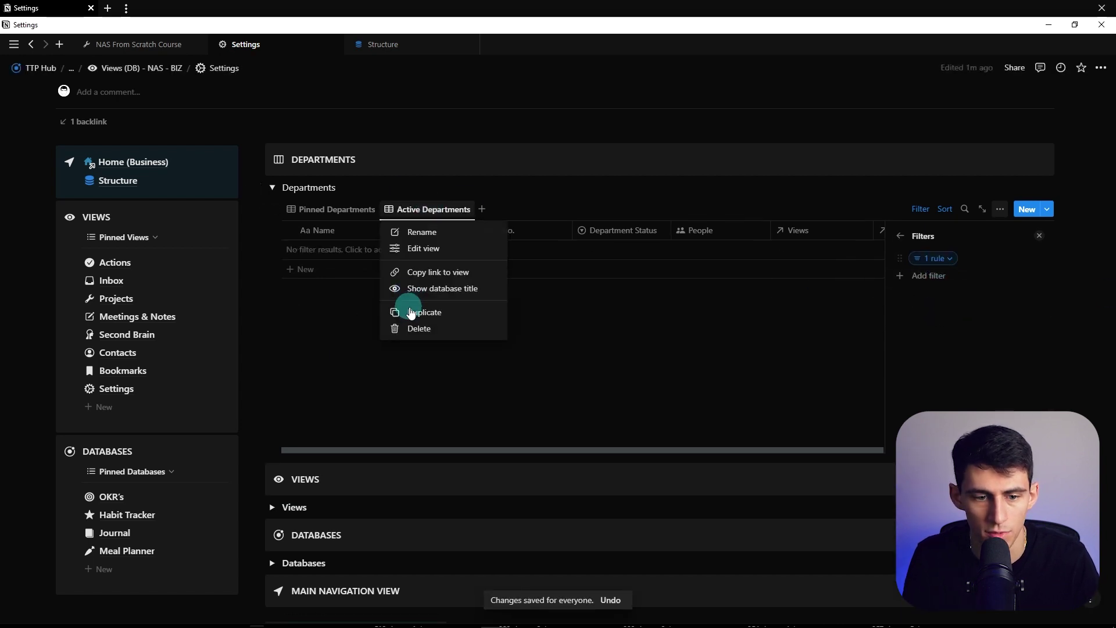
pyautogui.click(411, 308)
pyautogui.write('Archived Departments')
# Step: Duplicate the Archived Departments view and name the copy All Departments
pyautogui.click(528, 209)
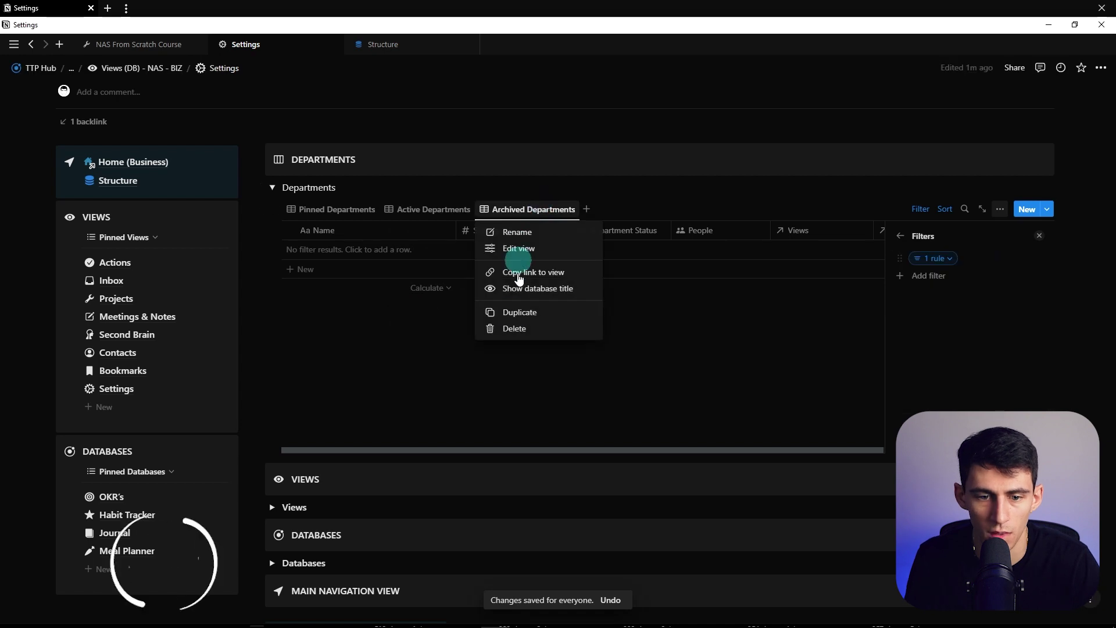
pyautogui.click(514, 312)
pyautogui.write('All Departments')
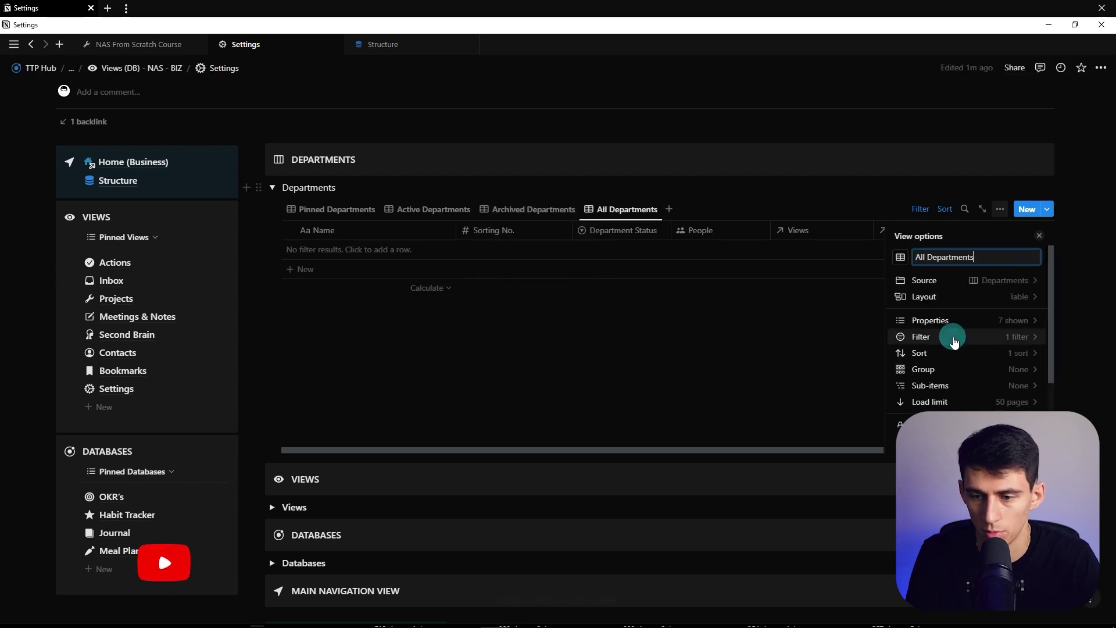
# Step: Remove the Department Status filter from the All Departments view and save the change for everyone
pyautogui.click(925, 336)
pyautogui.click(934, 258)
pyautogui.click(988, 285)
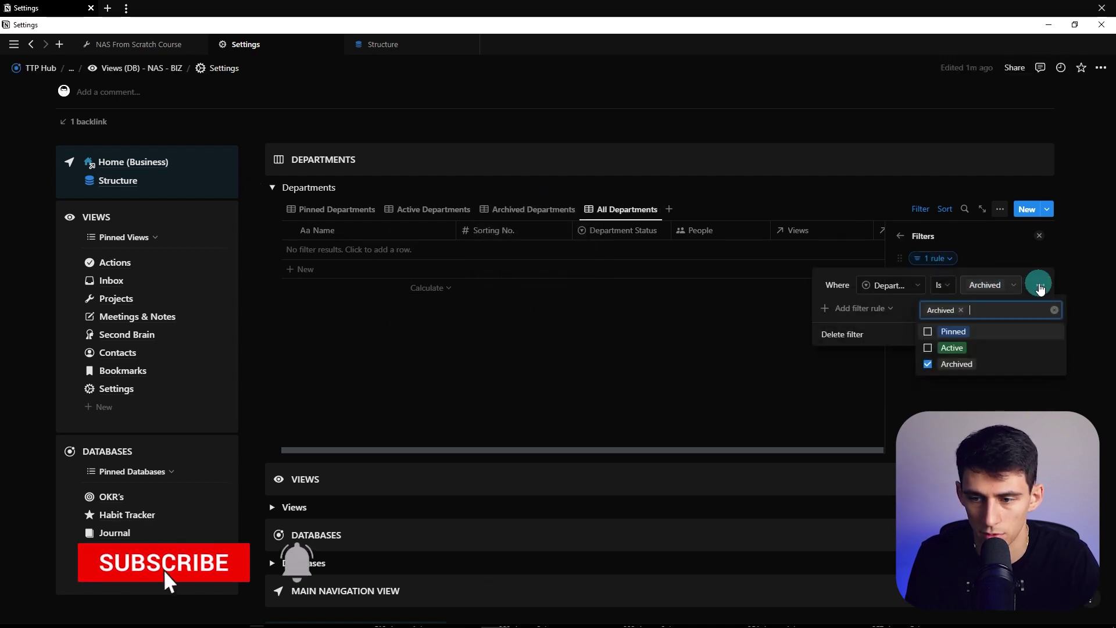
pyautogui.click(1041, 285)
pyautogui.click(1006, 304)
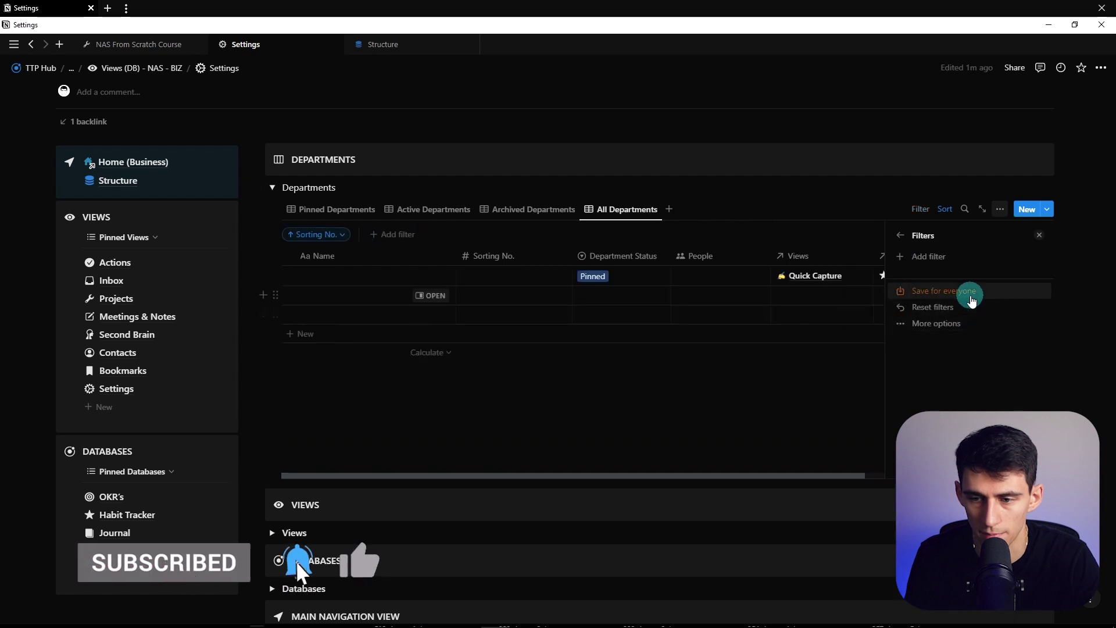
pyautogui.click(943, 291)
# Step: Name the existing entry in Pinned Departments Master and clear its linked Quick Capture view and Habit Tracker database
pyautogui.click(360, 211)
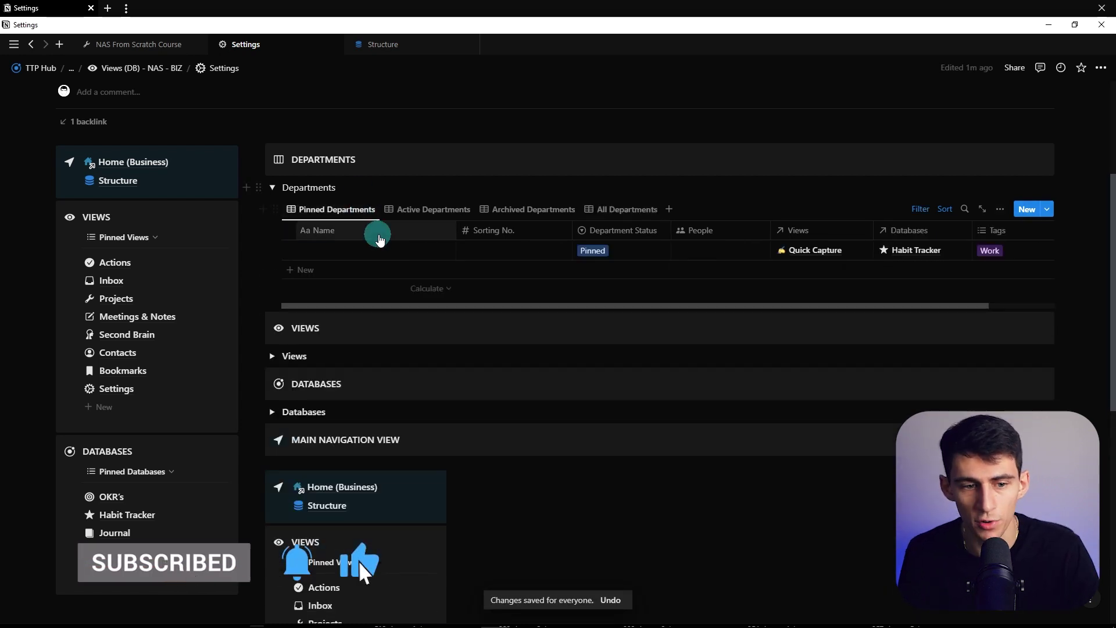
pyautogui.click(372, 249)
pyautogui.write('M')
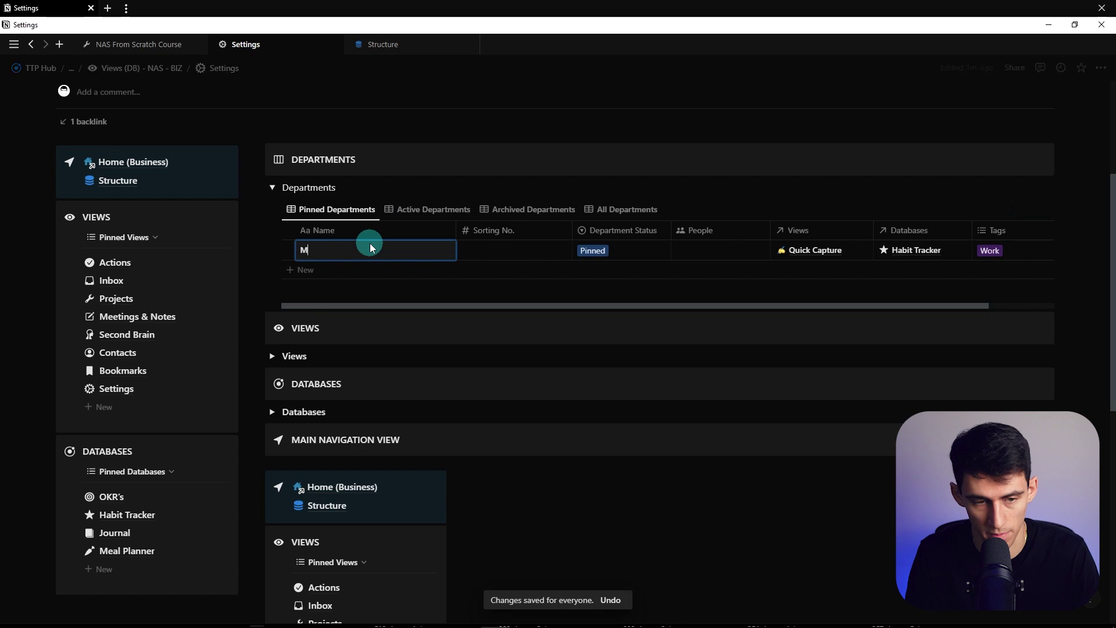
pyautogui.write('ater')
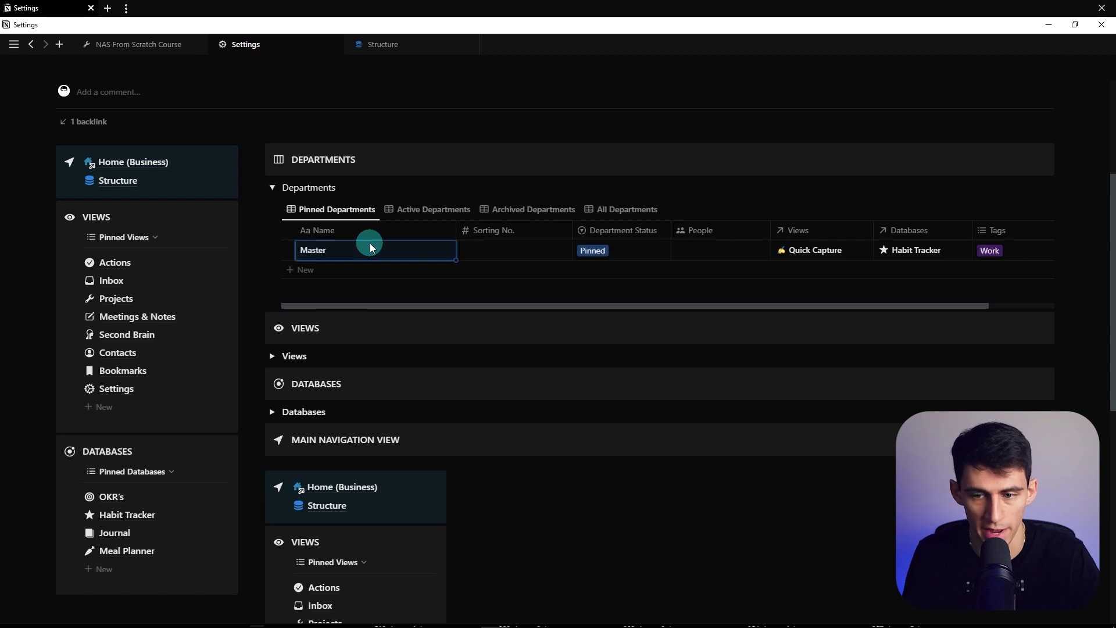
pyautogui.click(811, 256)
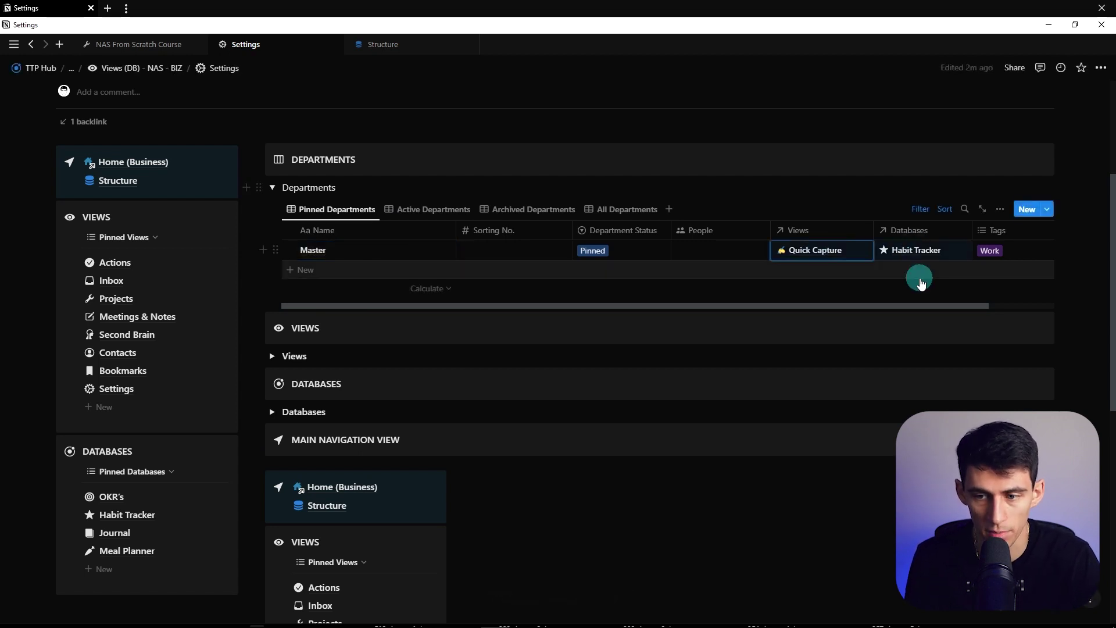
# Step: Give the Master department page a globe icon and return to the Settings page
pyautogui.click(437, 250)
pyautogui.click(595, 92)
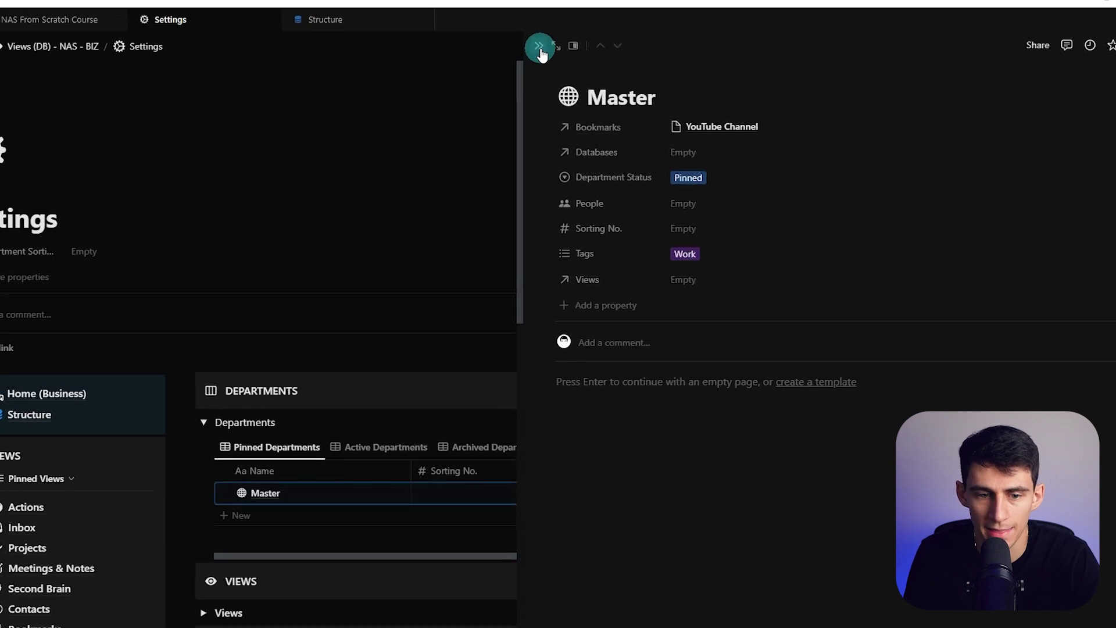
pyautogui.click(540, 47)
# Step: Link Actions, Inbox, Second Brain, Meetings & Notes, Bookmarks, Projects and Contacts to the Master department's Views
pyautogui.scroll(-3, 792, 456)
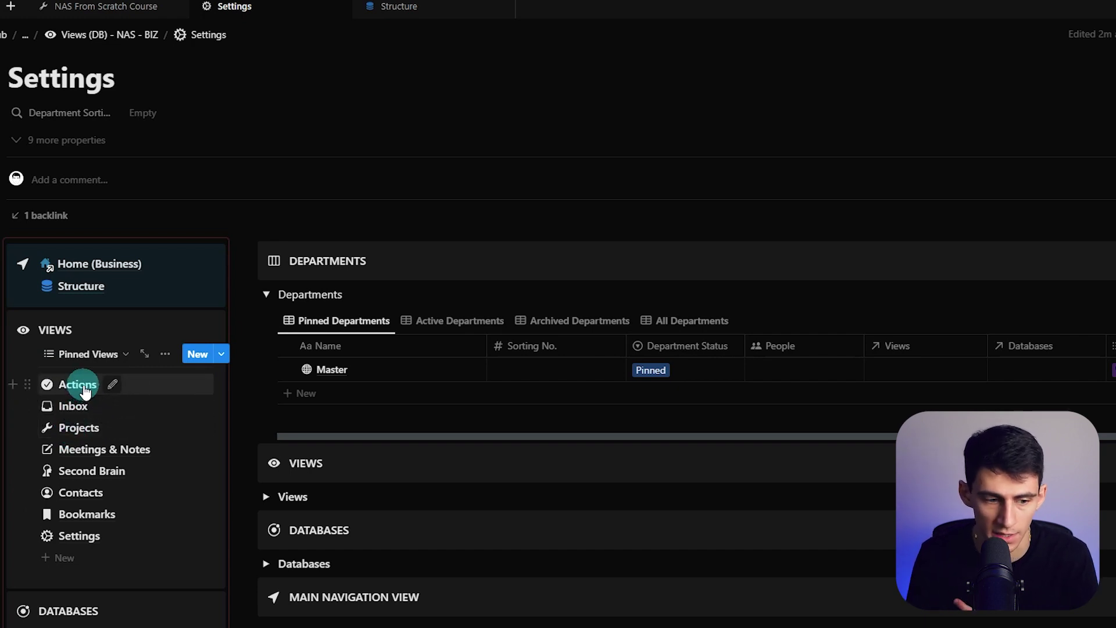
pyautogui.click(927, 370)
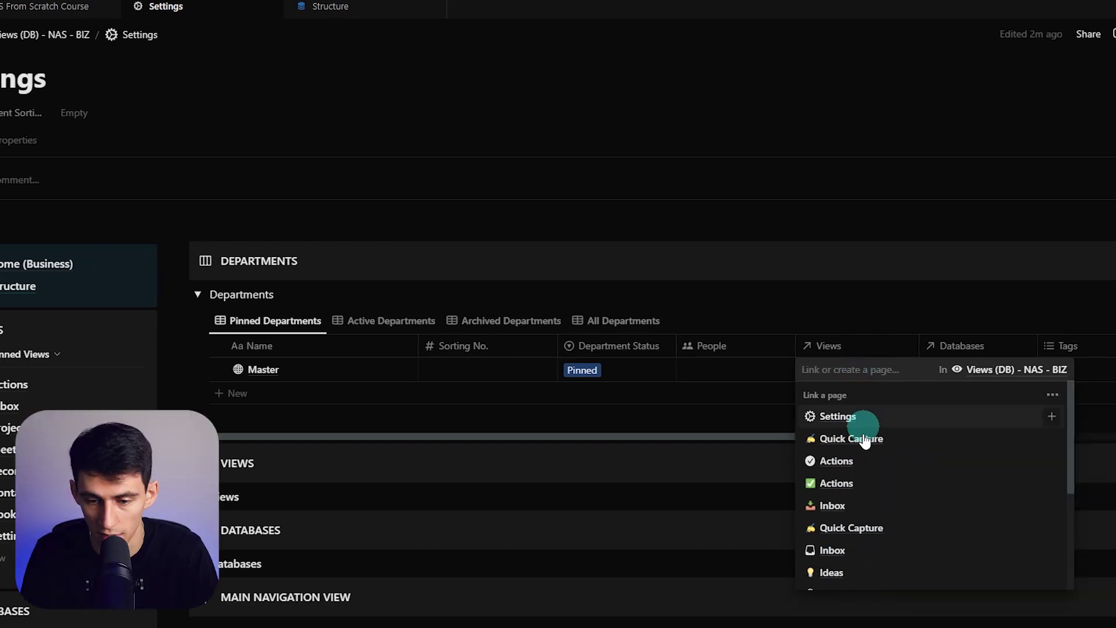
pyautogui.click(917, 462)
pyautogui.click(838, 572)
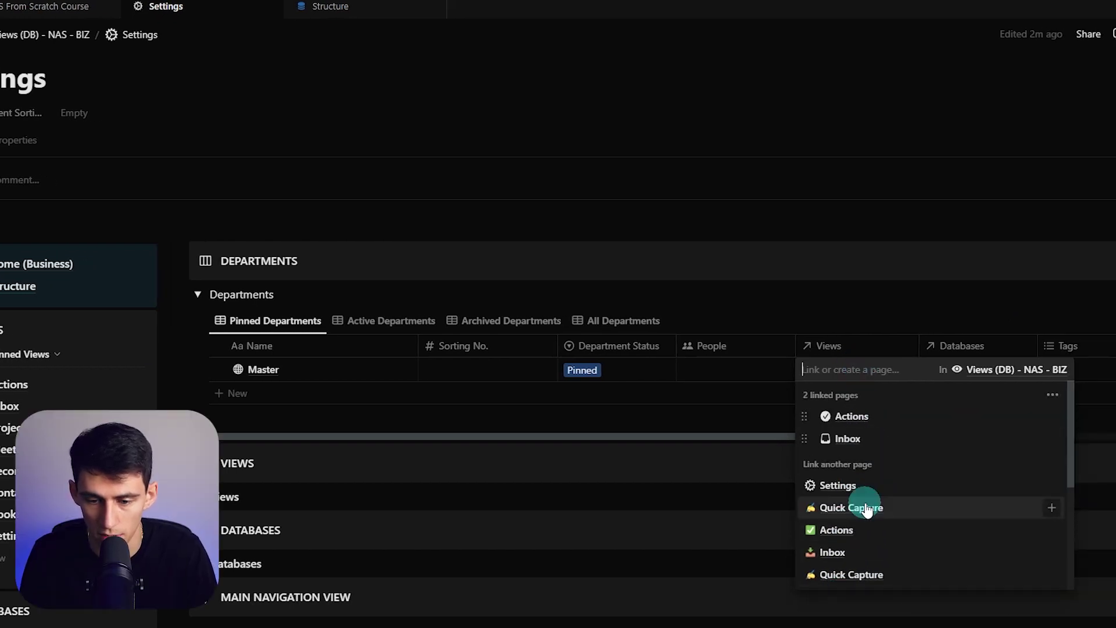
pyautogui.scroll(-3, 864, 501)
pyautogui.click(855, 488)
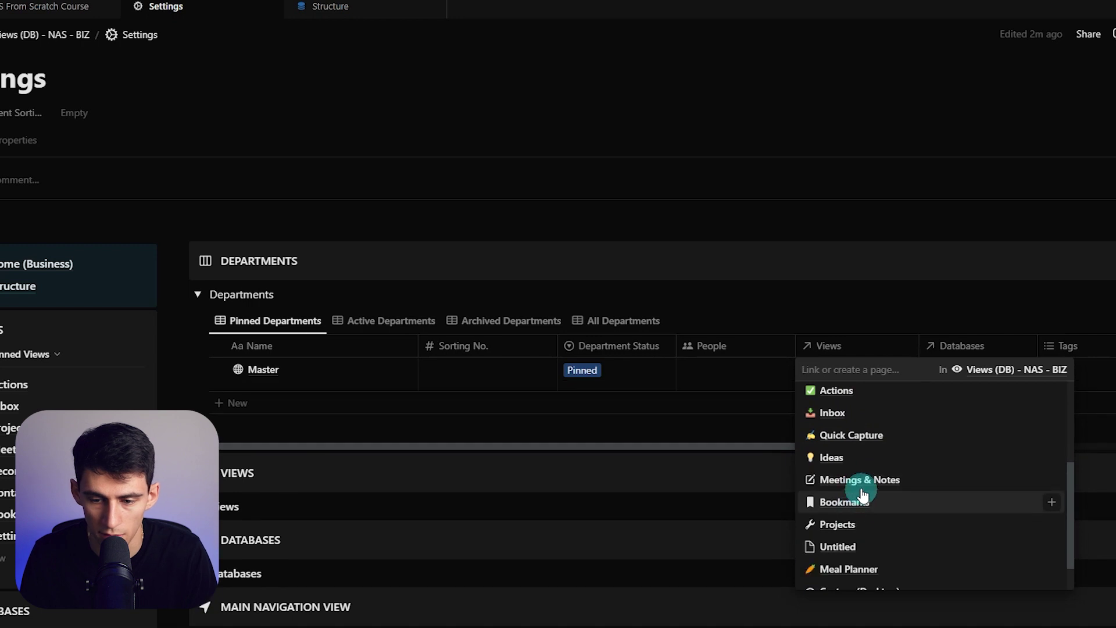
pyautogui.click(853, 489)
pyautogui.click(853, 487)
pyautogui.click(852, 486)
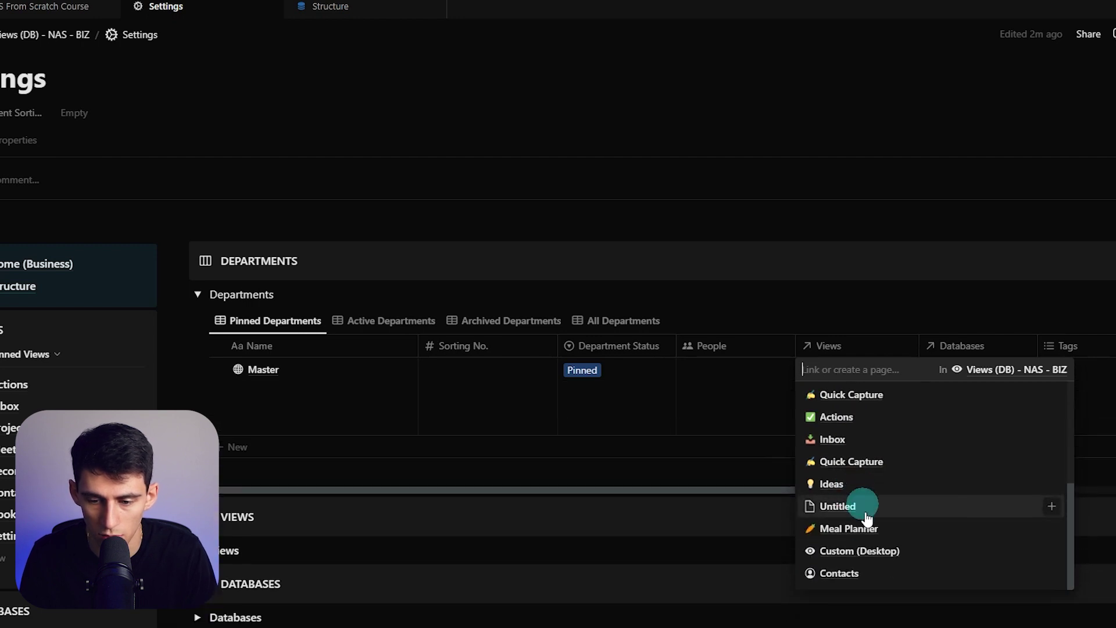
pyautogui.click(855, 573)
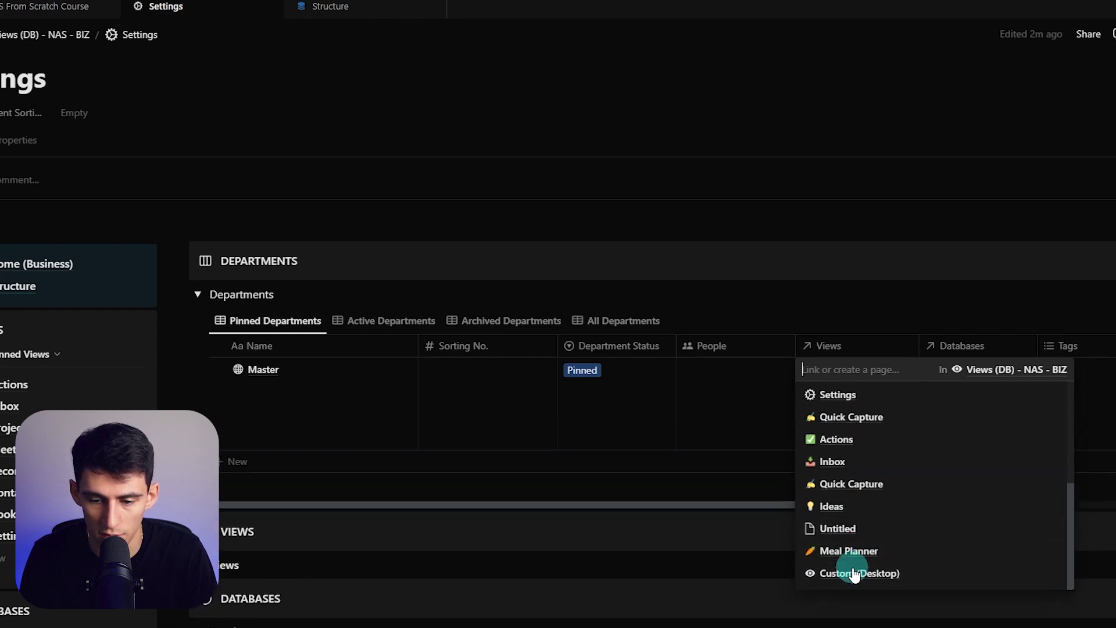
pyautogui.click(721, 381)
# Step: Set Master's Sorting No. to 1 and link the OKR's database to it
pyautogui.click(954, 371)
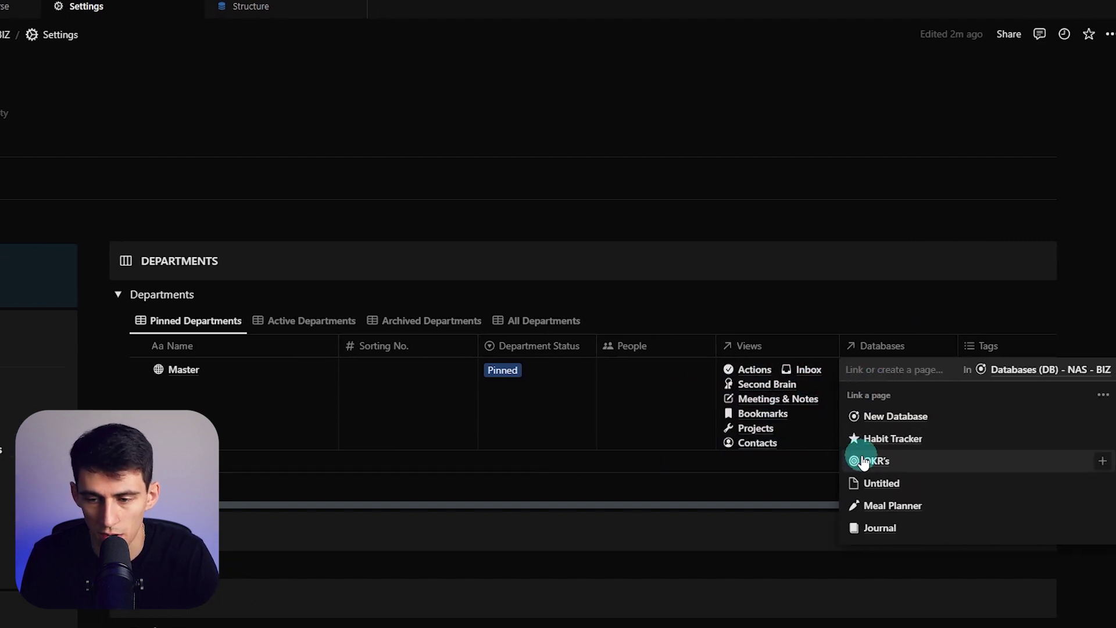
pyautogui.press('Escape')
pyautogui.click(411, 382)
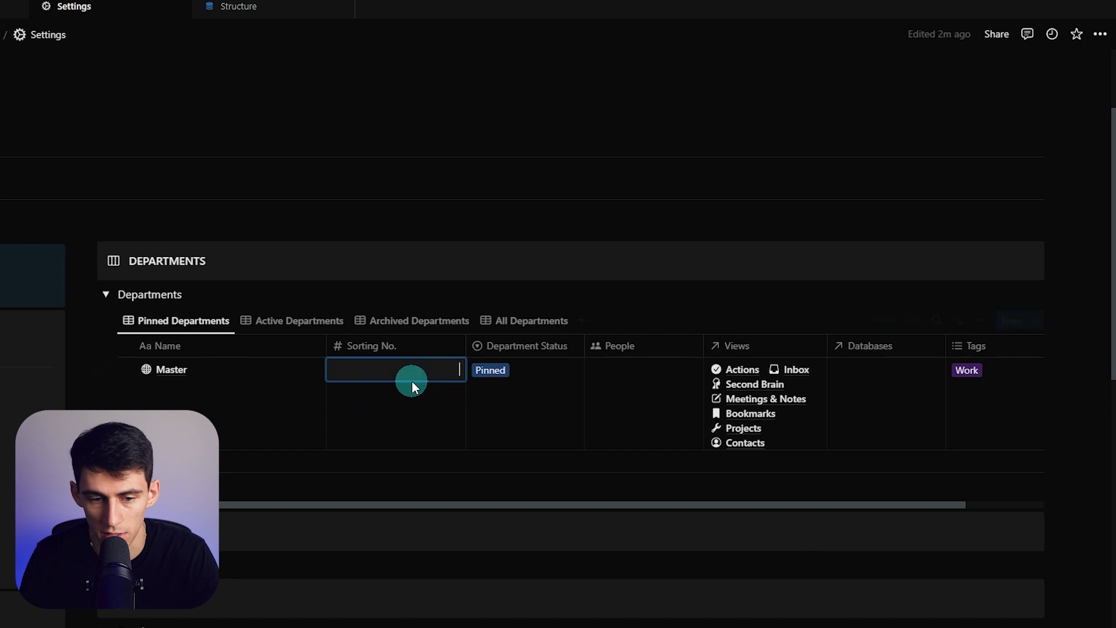
pyautogui.write('1')
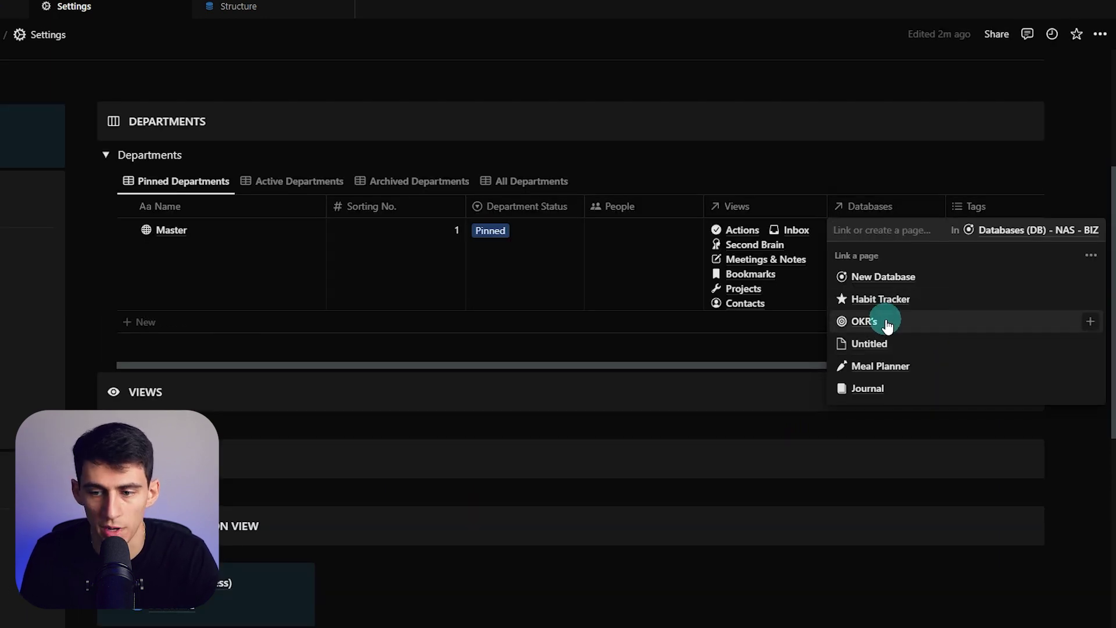
pyautogui.click(888, 325)
pyautogui.press('Escape')
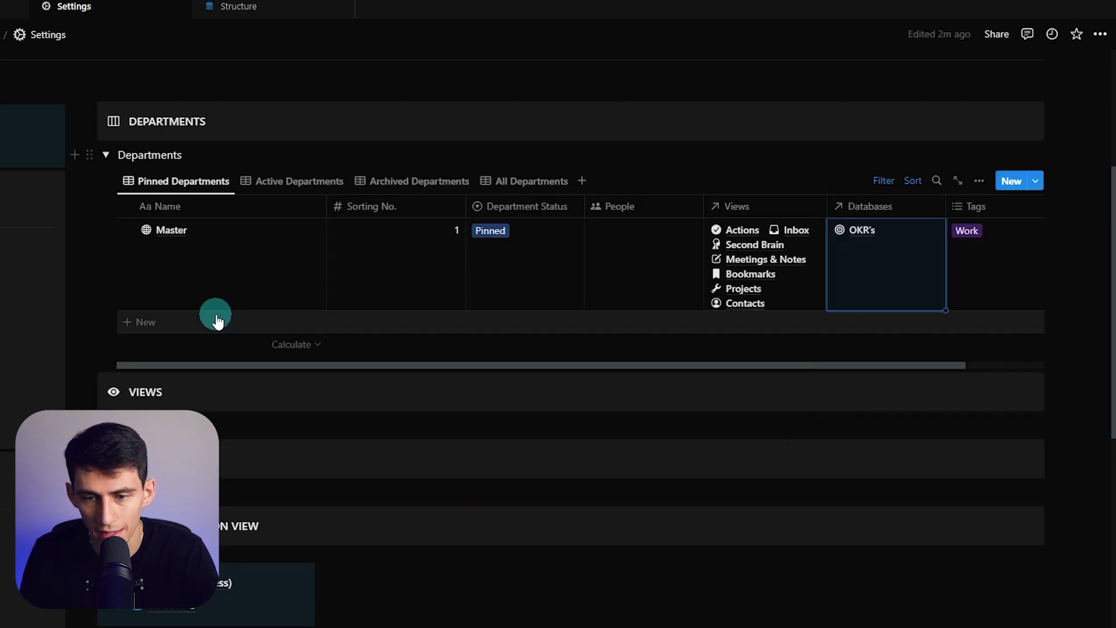
# Step: Add a pinned department named Growth with Sorting No. 2
pyautogui.click(256, 321)
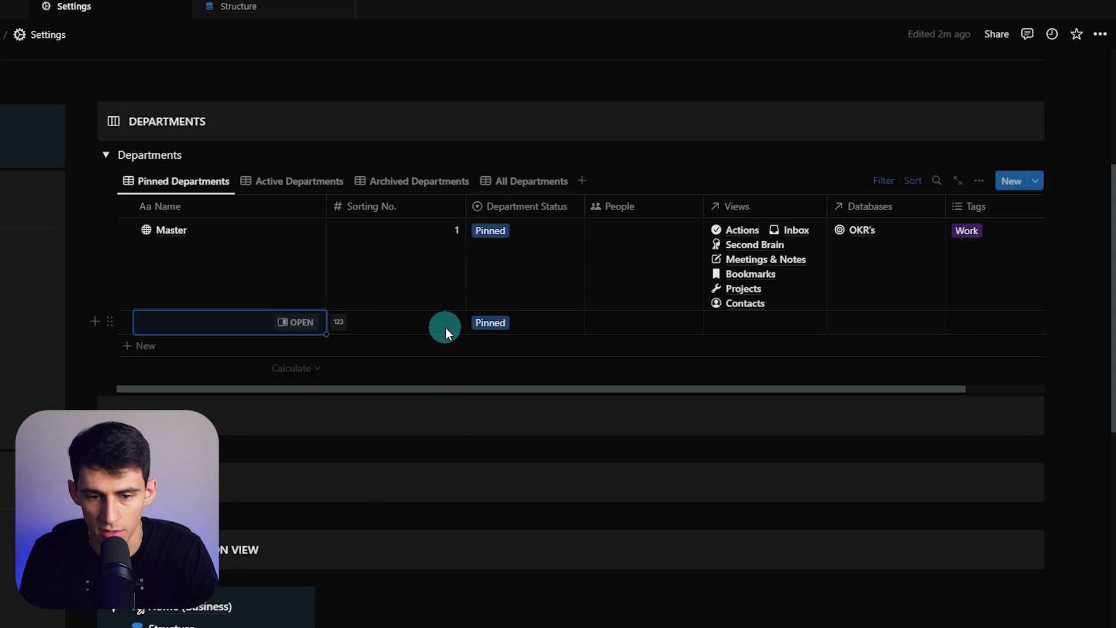
pyautogui.click(446, 329)
pyautogui.write('2')
pyautogui.click(187, 319)
pyautogui.write('Growth')
# Step: Give the Growth department page a lightning bolt icon from the built-in icon set
pyautogui.click(298, 323)
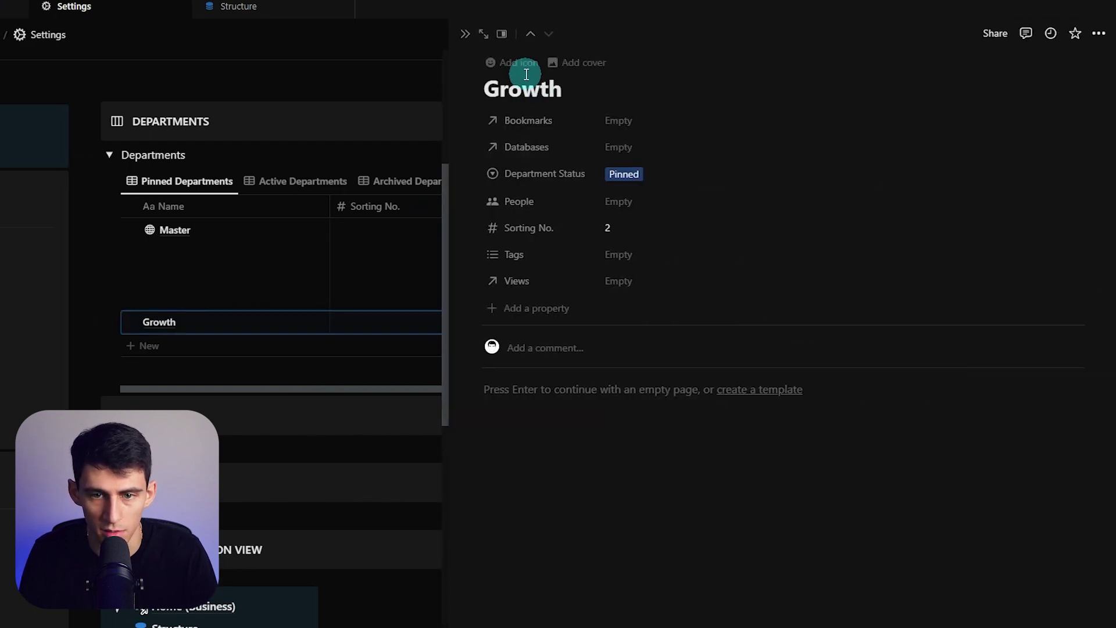
pyautogui.click(526, 65)
pyautogui.click(515, 81)
pyautogui.click(425, 124)
pyautogui.write('light')
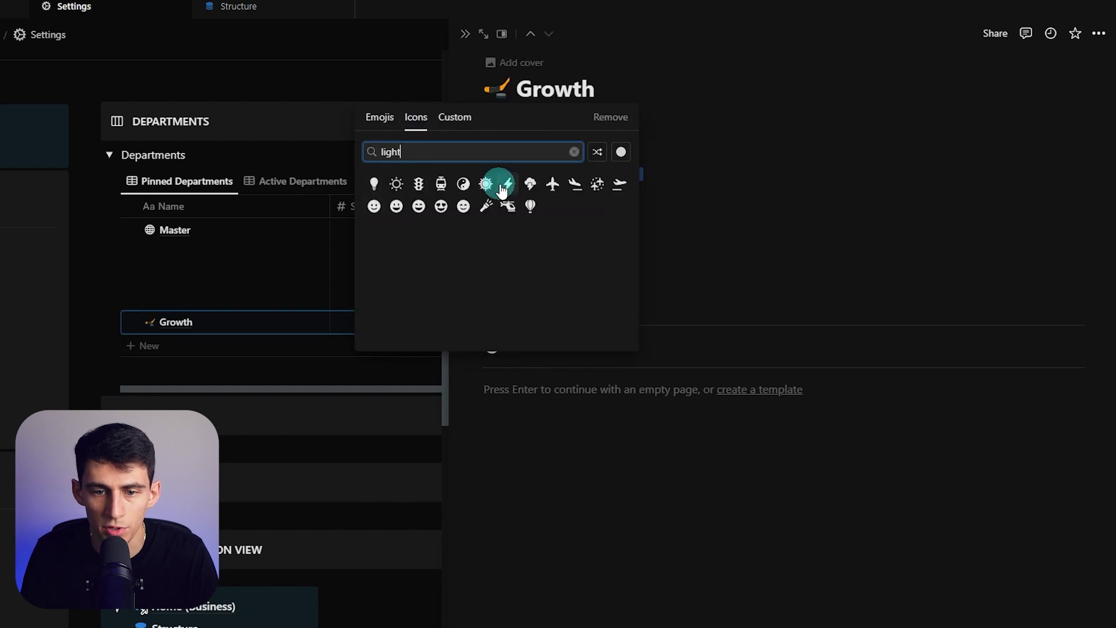
pyautogui.click(500, 181)
pyautogui.click(465, 36)
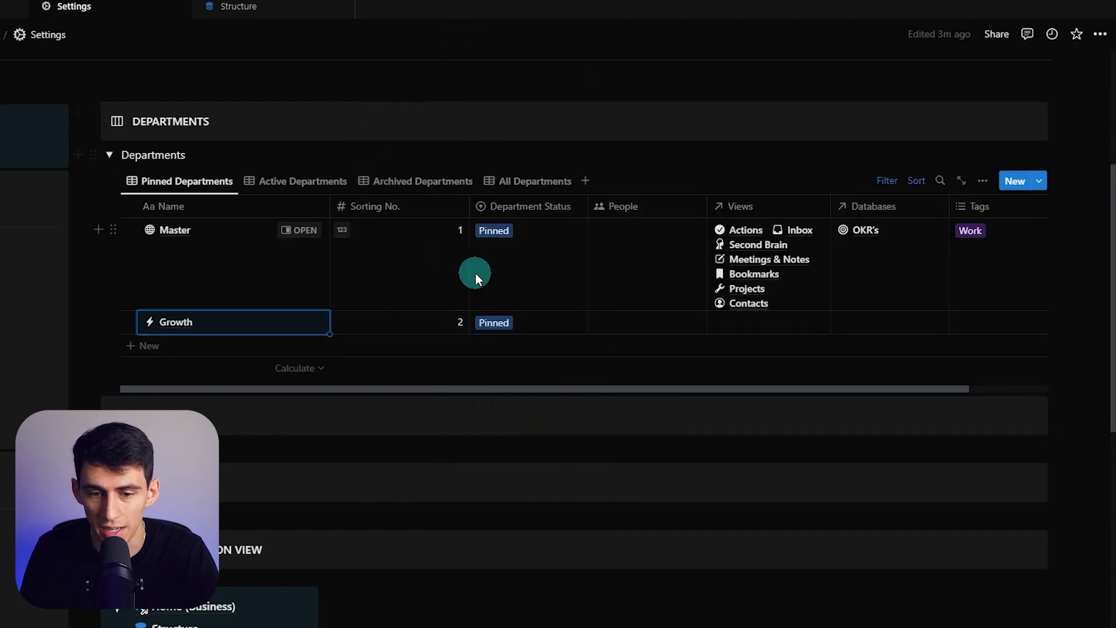
# Step: Assign the first listed workspace member to the People property of both the Master and Growth departments
pyautogui.click(638, 299)
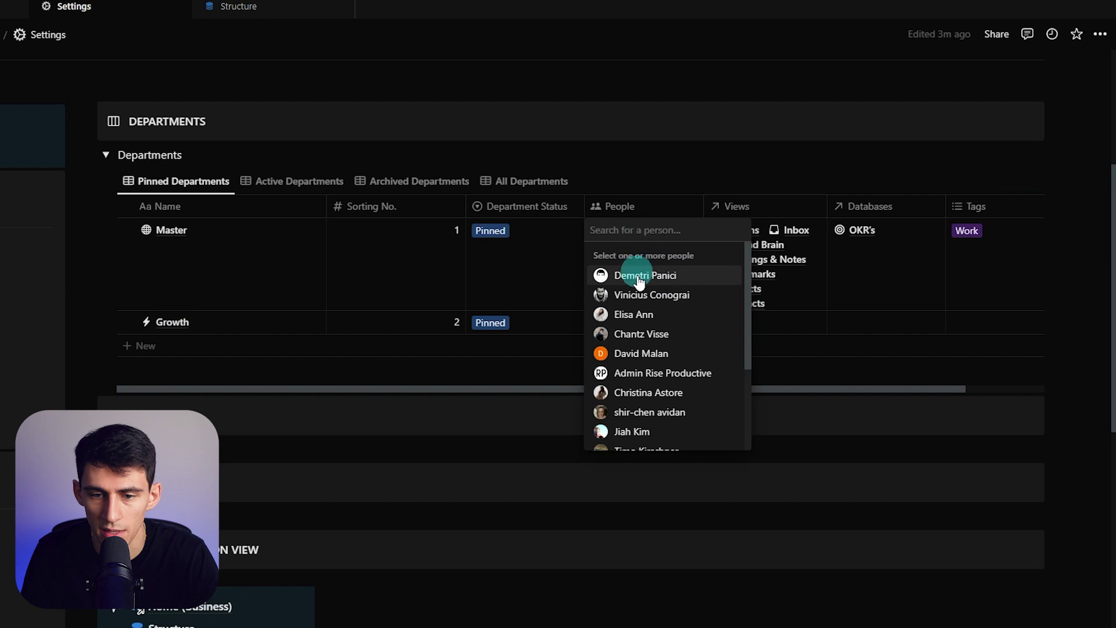
pyautogui.click(641, 276)
pyautogui.press('Escape')
pyautogui.click(641, 326)
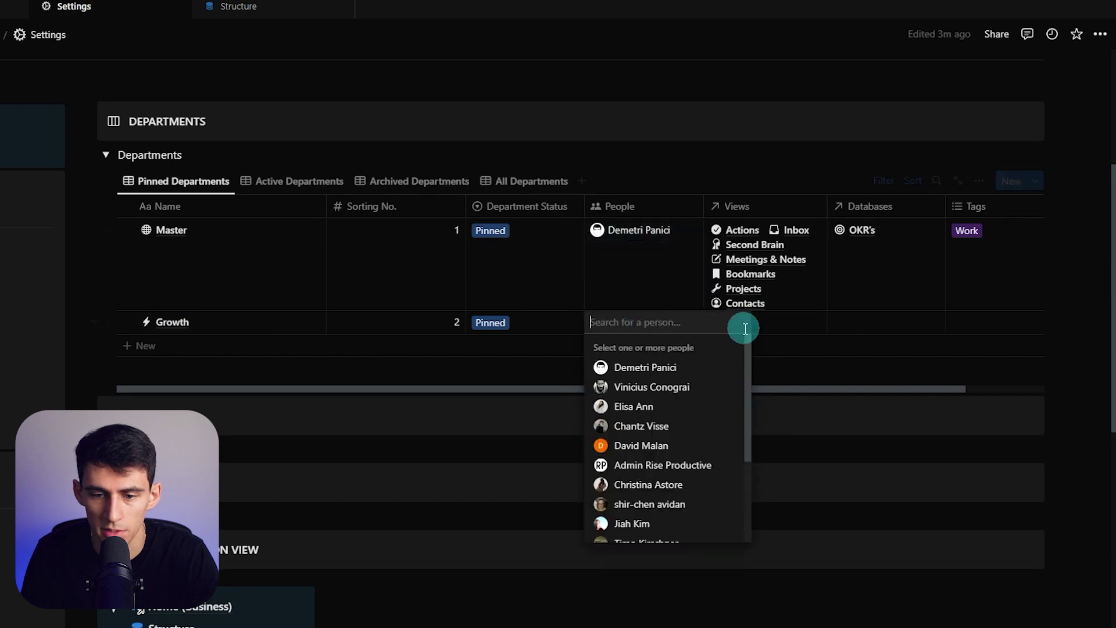
pyautogui.click(662, 368)
pyautogui.press('Escape')
pyautogui.press('Right')
pyautogui.press('Return')
pyautogui.press('Escape')
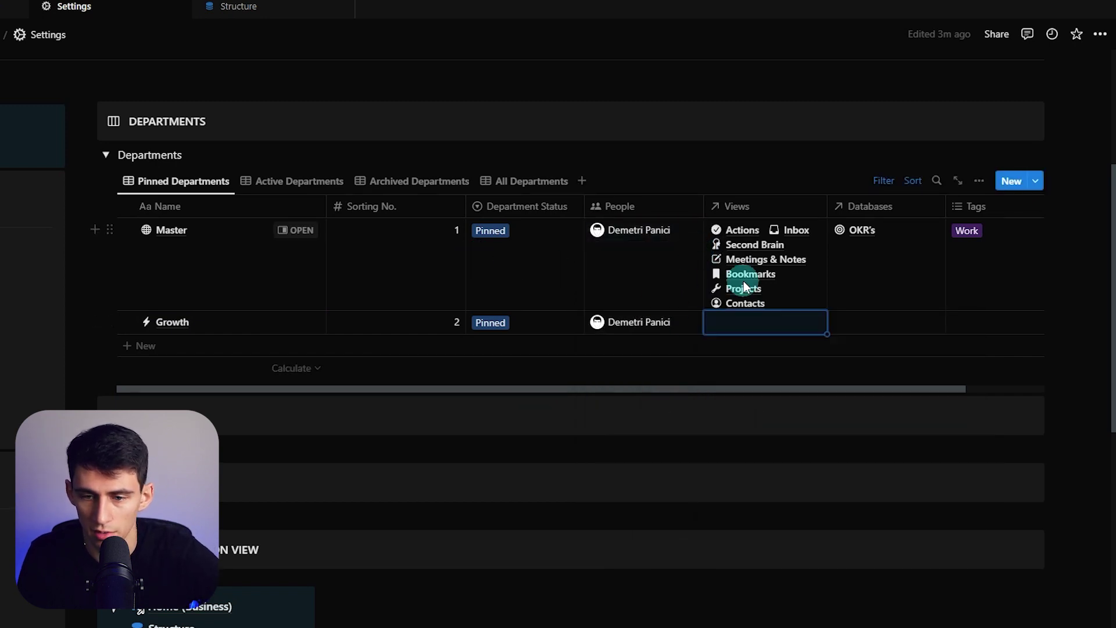
# Step: Link the Settings page to the Master department's Views as well
pyautogui.click(744, 280)
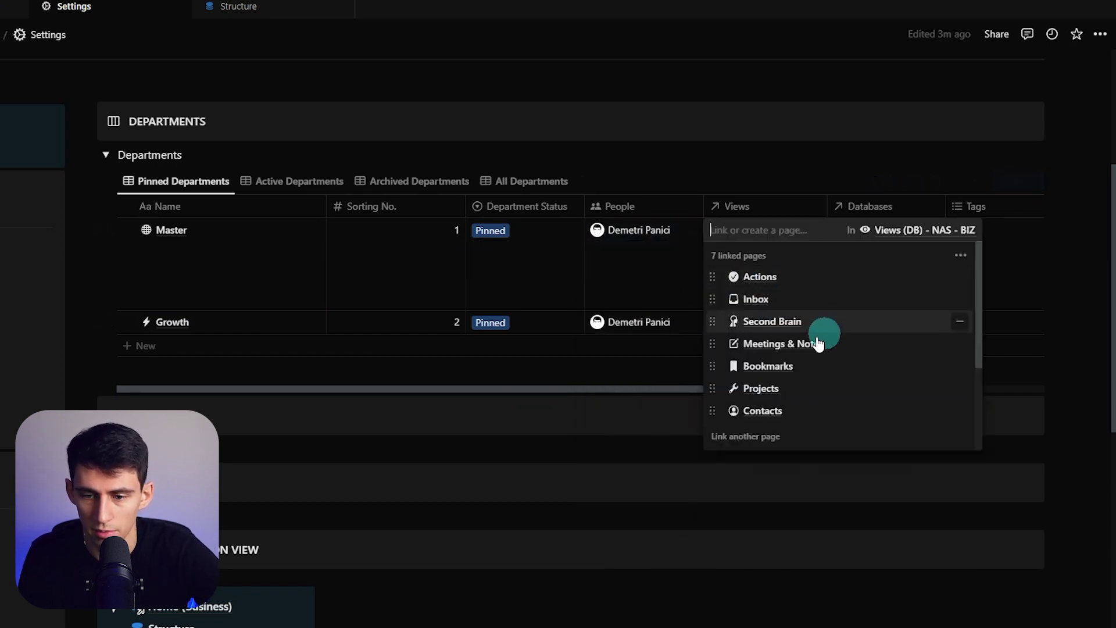
pyautogui.scroll(-3, 779, 349)
pyautogui.click(770, 319)
pyautogui.press('Escape')
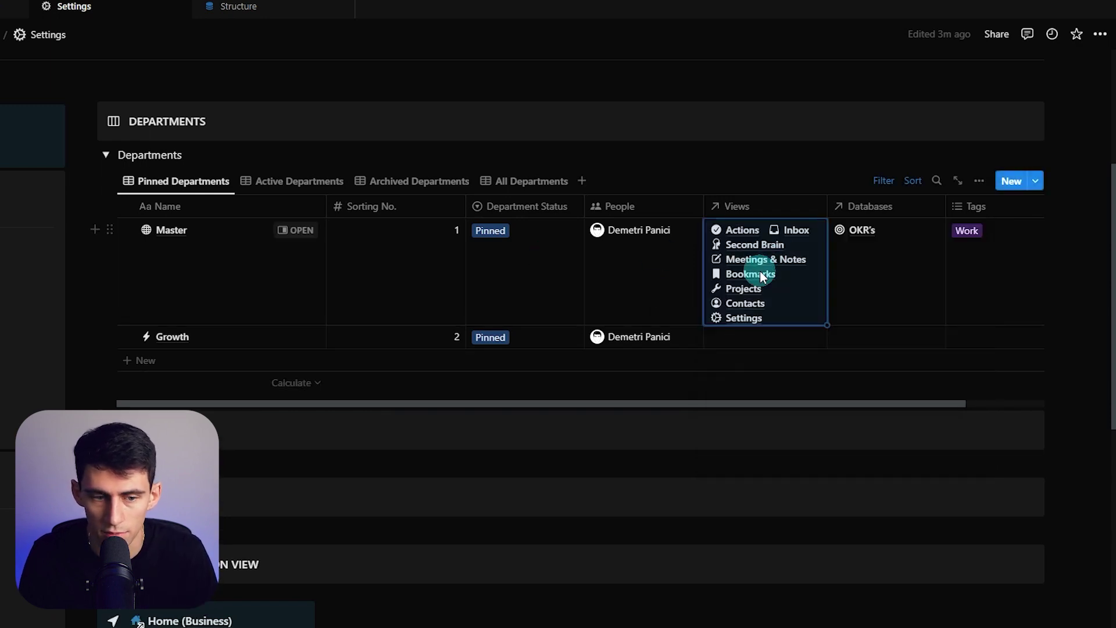
# Step: Link the Habit Tracker and Journal databases to the Growth department
pyautogui.click(895, 336)
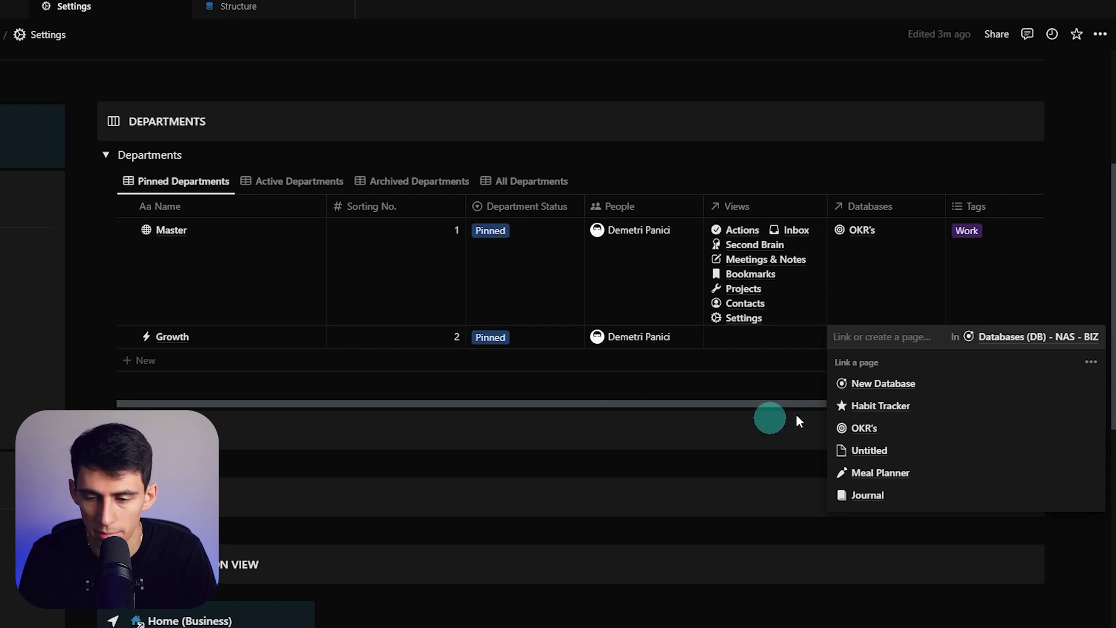
pyautogui.click(898, 407)
pyautogui.click(873, 517)
pyautogui.press('Escape')
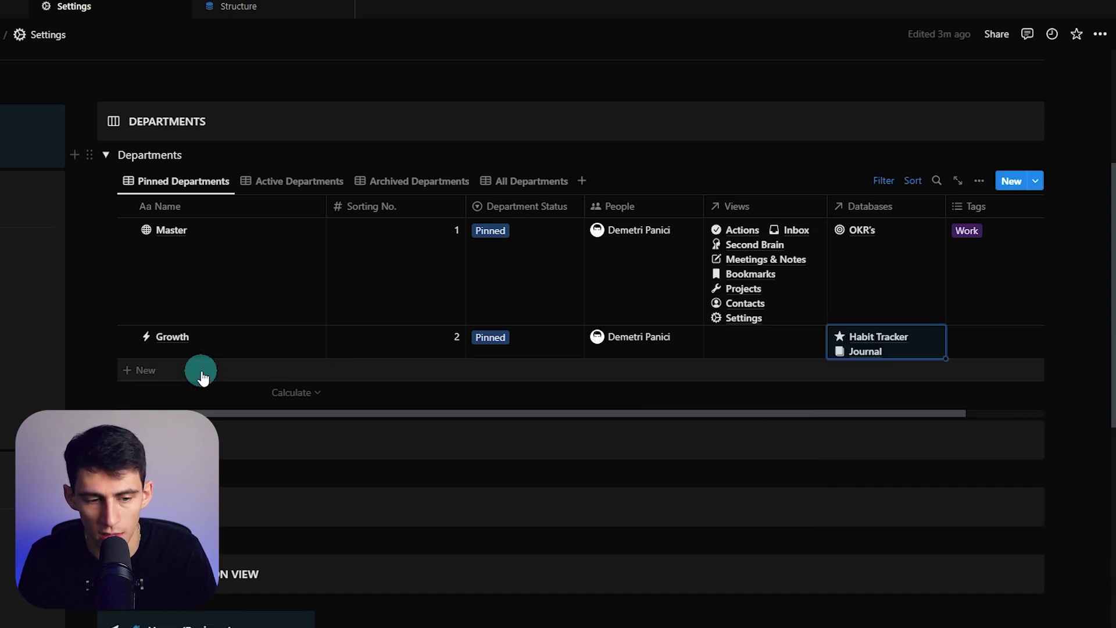
# Step: Add a pinned department named Life and give its page a white smiley face icon
pyautogui.click(199, 369)
pyautogui.write('Life')
pyautogui.click(302, 371)
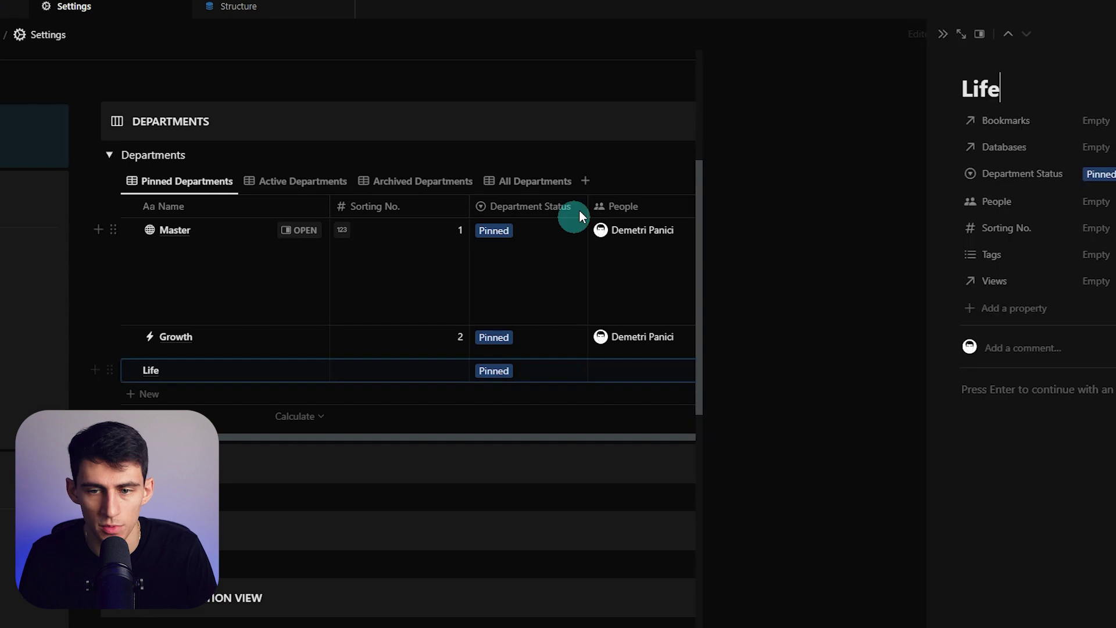
pyautogui.click(507, 63)
pyautogui.click(417, 118)
pyautogui.write('silh')
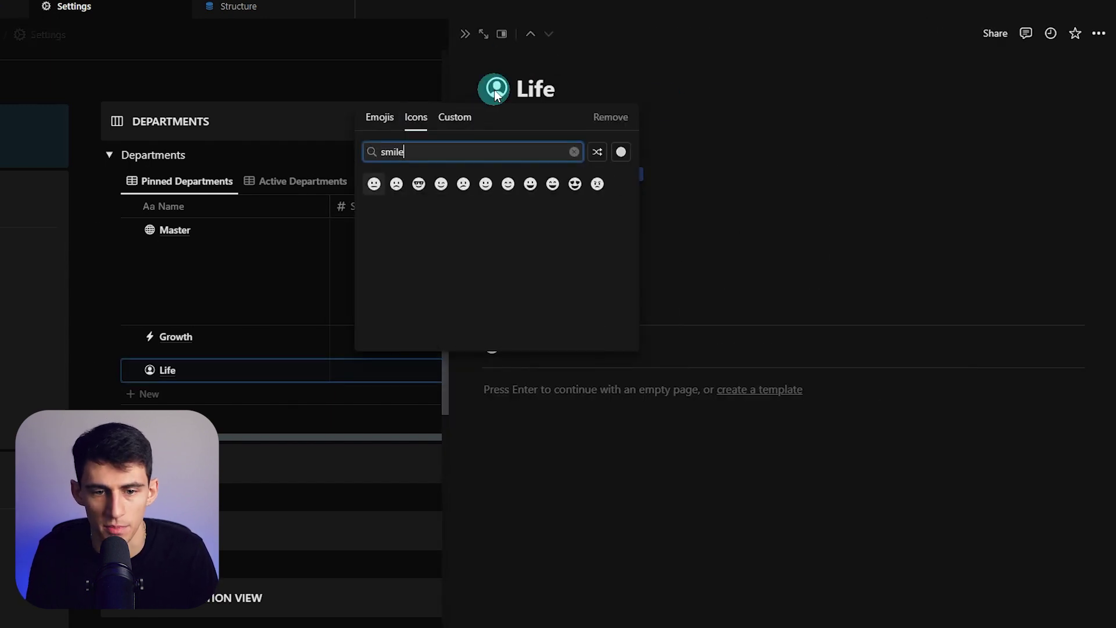
pyautogui.press('Right')
pyautogui.press('Right')
pyautogui.press('Right')
pyautogui.press('Right')
pyautogui.press('Right')
pyautogui.press('Return')
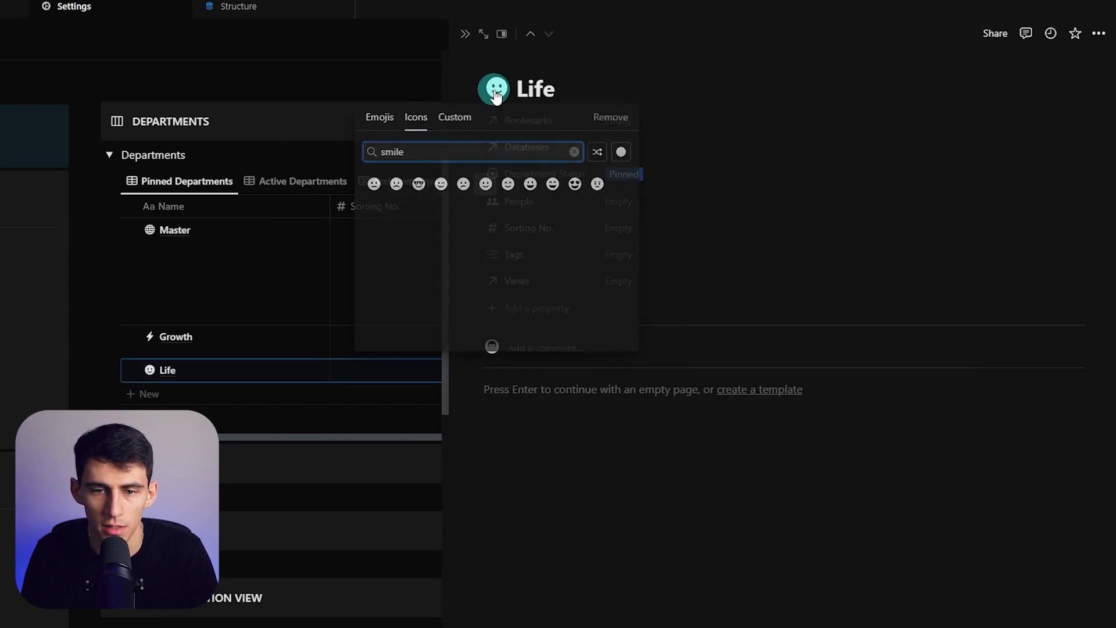
# Step: Set Life's Sorting No. to 3 and assign it the same person as the other departments
pyautogui.click(386, 371)
pyautogui.click(386, 372)
pyautogui.write('3')
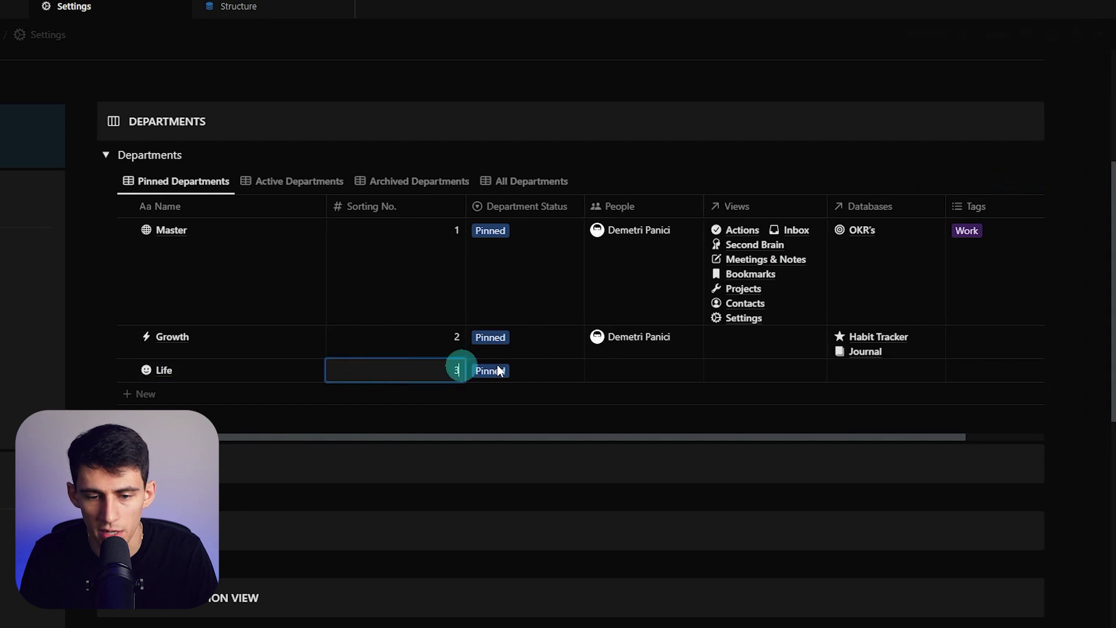
pyautogui.click(616, 369)
pyautogui.click(631, 414)
pyautogui.click(153, 352)
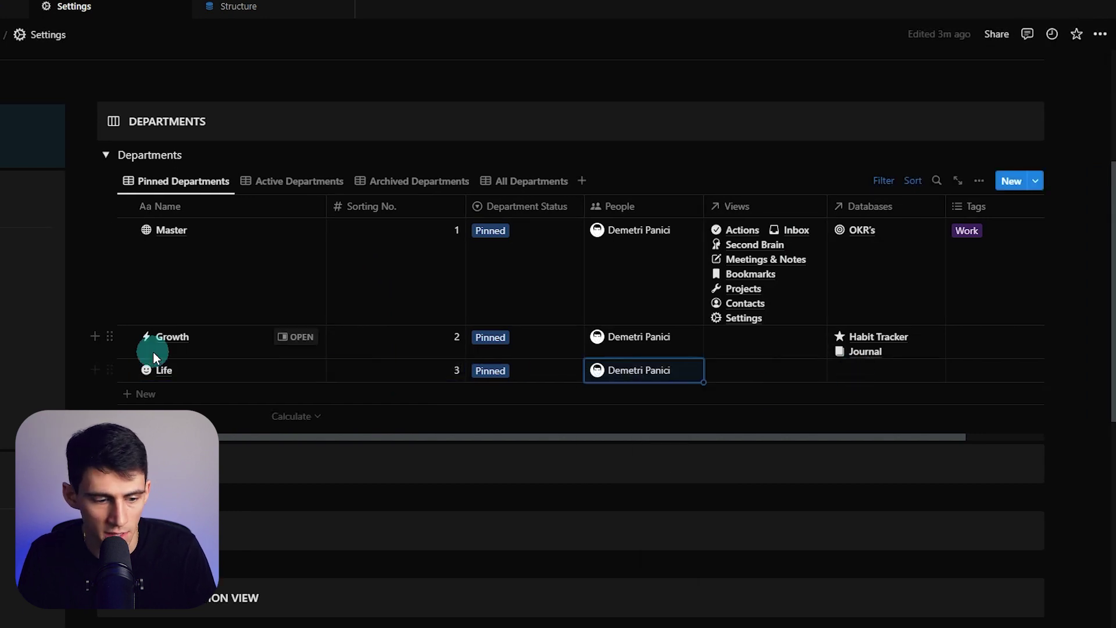
# Step: Link the Meal Planner database to the Life department
pyautogui.scroll(-2, 156, 358)
pyautogui.click(838, 305)
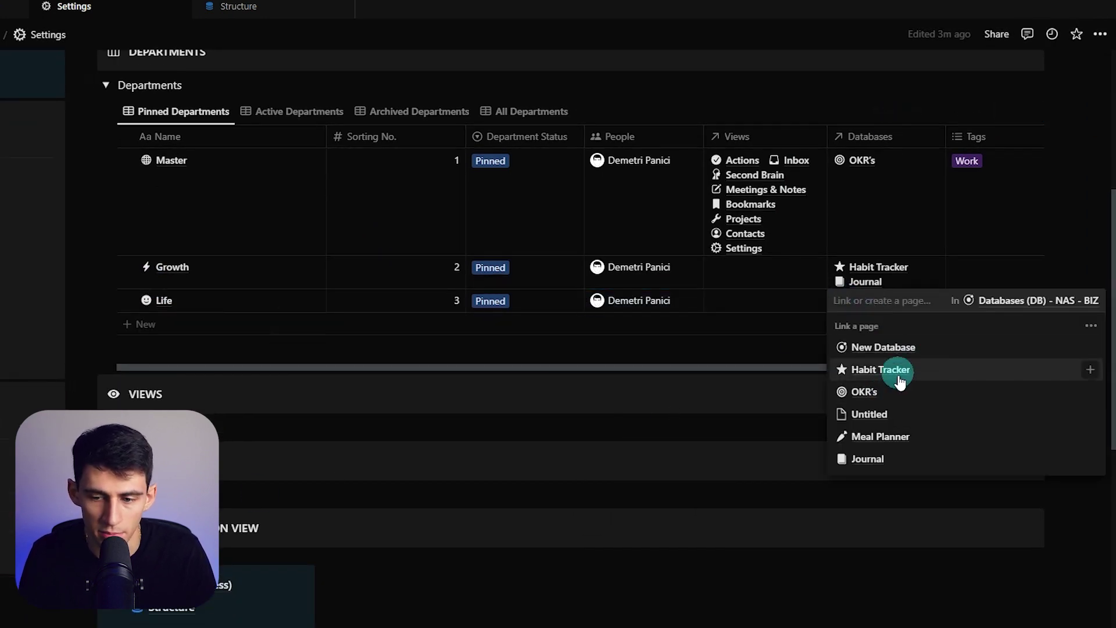
pyautogui.click(880, 436)
pyautogui.press('Escape')
pyautogui.scroll(-2, 568, 219)
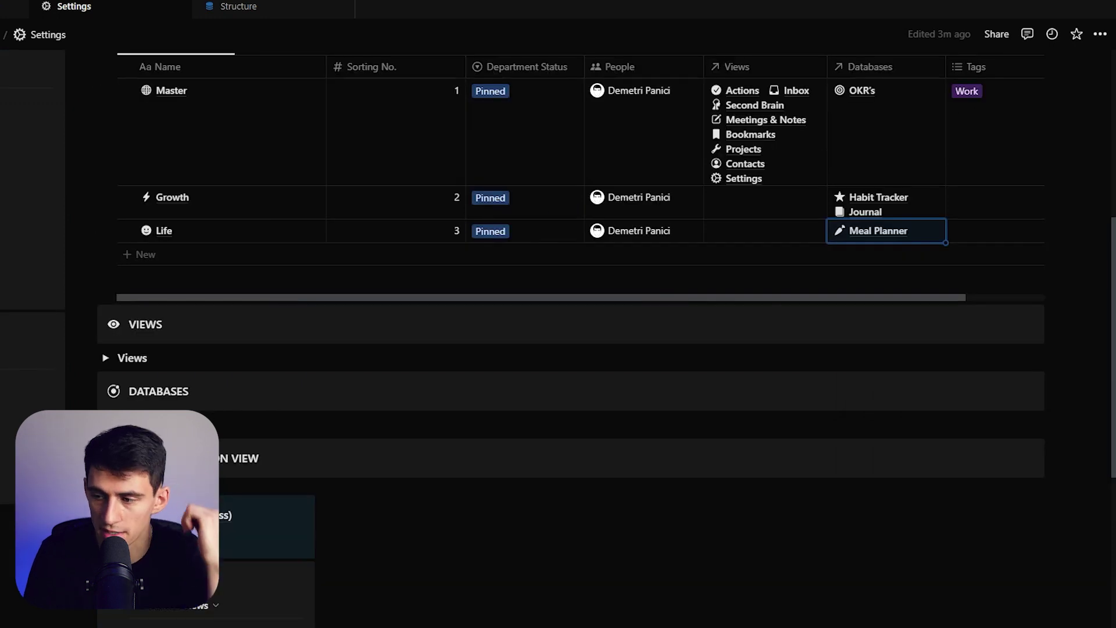
# Step: Check the Active Departments view and take Life out of the pinned departments by changing its Department Status
pyautogui.scroll(4, 765, 274)
pyautogui.click(330, 181)
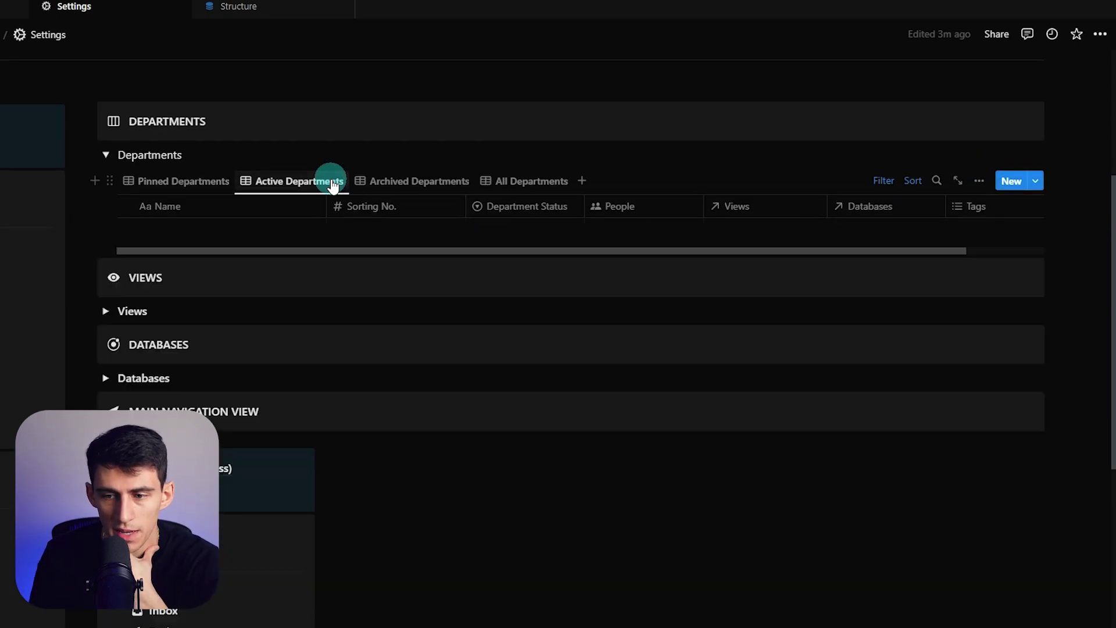
pyautogui.click(192, 181)
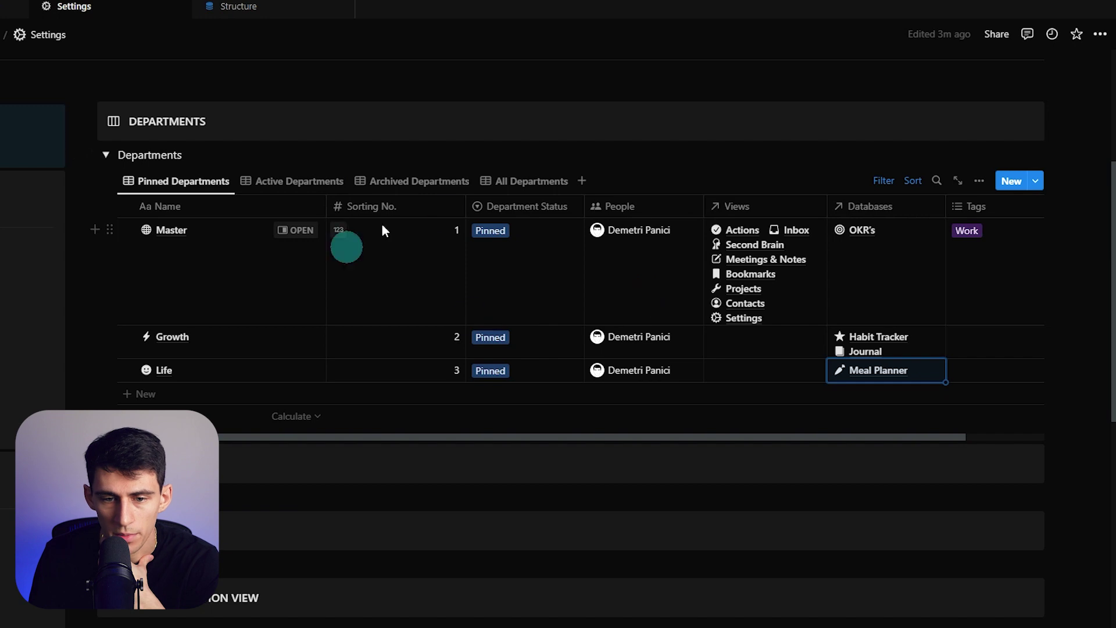
pyautogui.scroll(-2, 532, 267)
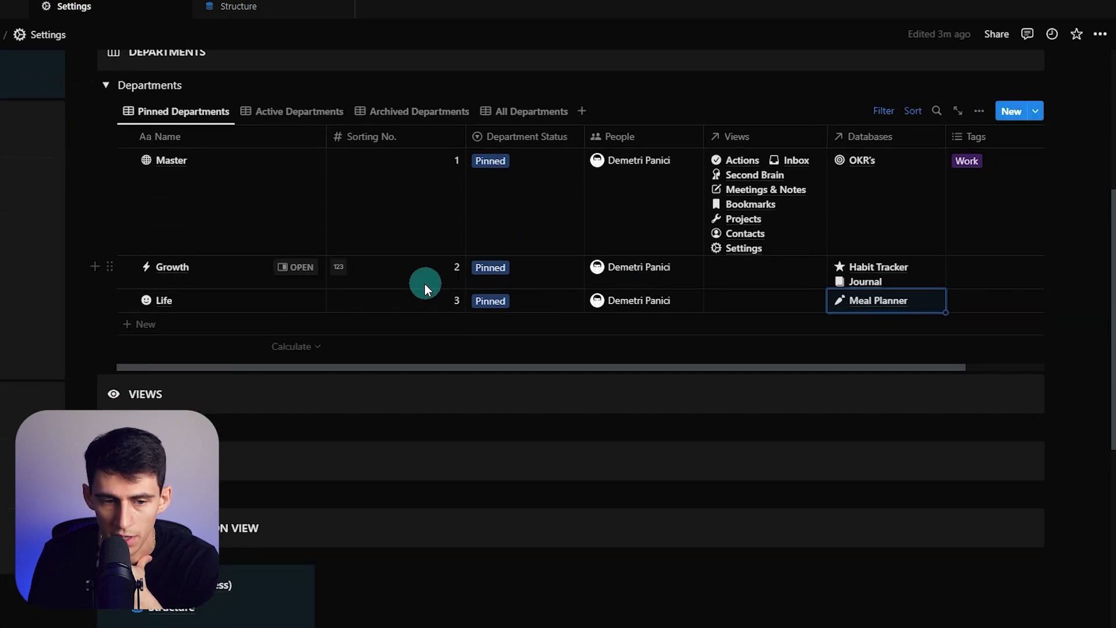
pyautogui.click(528, 301)
pyautogui.click(537, 367)
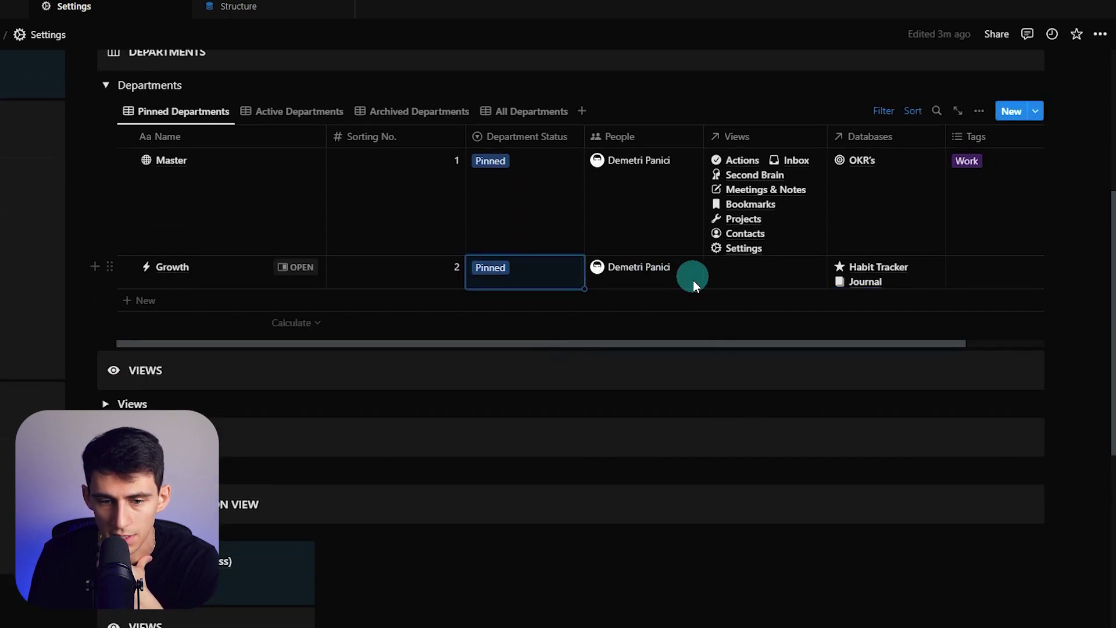
# Step: Expand the Views section and group Pinned Views by Departments, with groups sorted manually and Master above No Departments
pyautogui.click(106, 404)
pyautogui.scroll(-2, 878, 420)
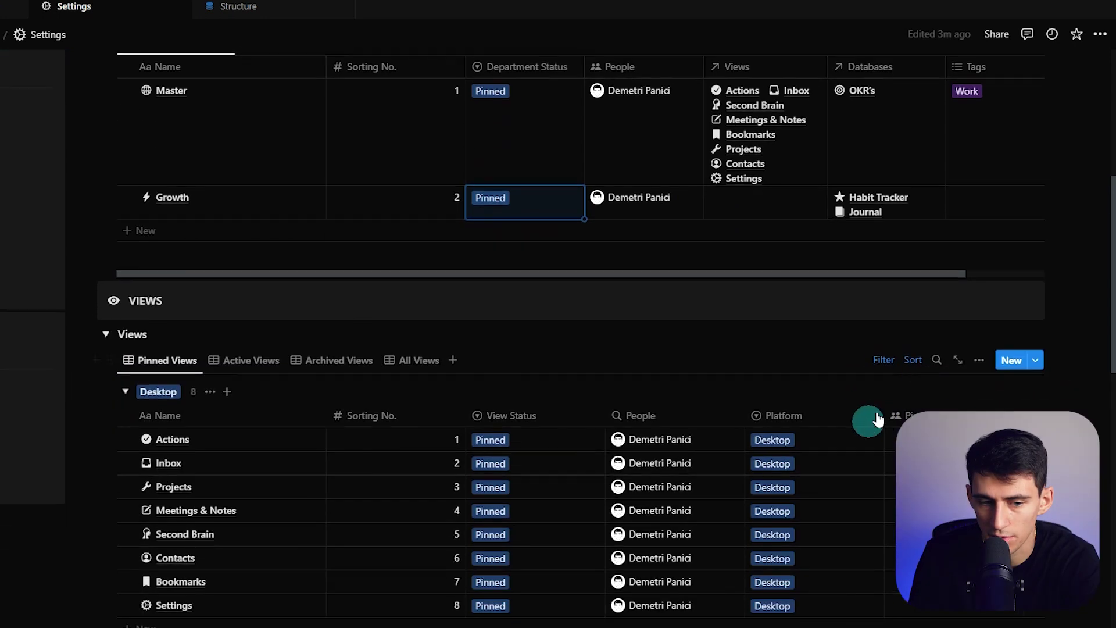
pyautogui.click(917, 360)
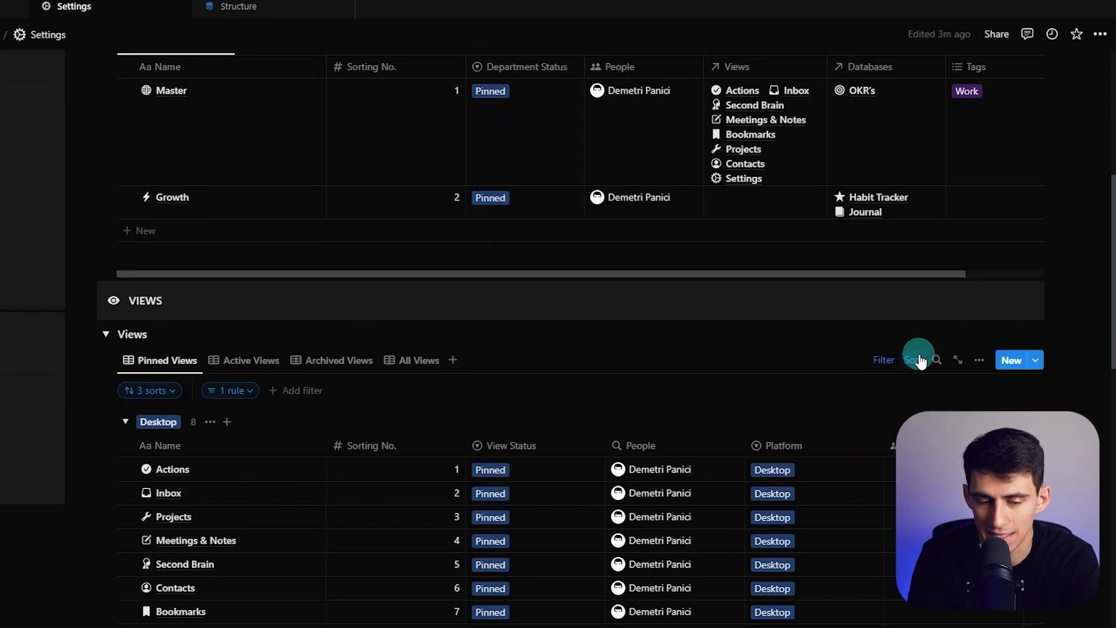
pyautogui.scroll(-1, 970, 361)
pyautogui.click(979, 284)
pyautogui.click(895, 474)
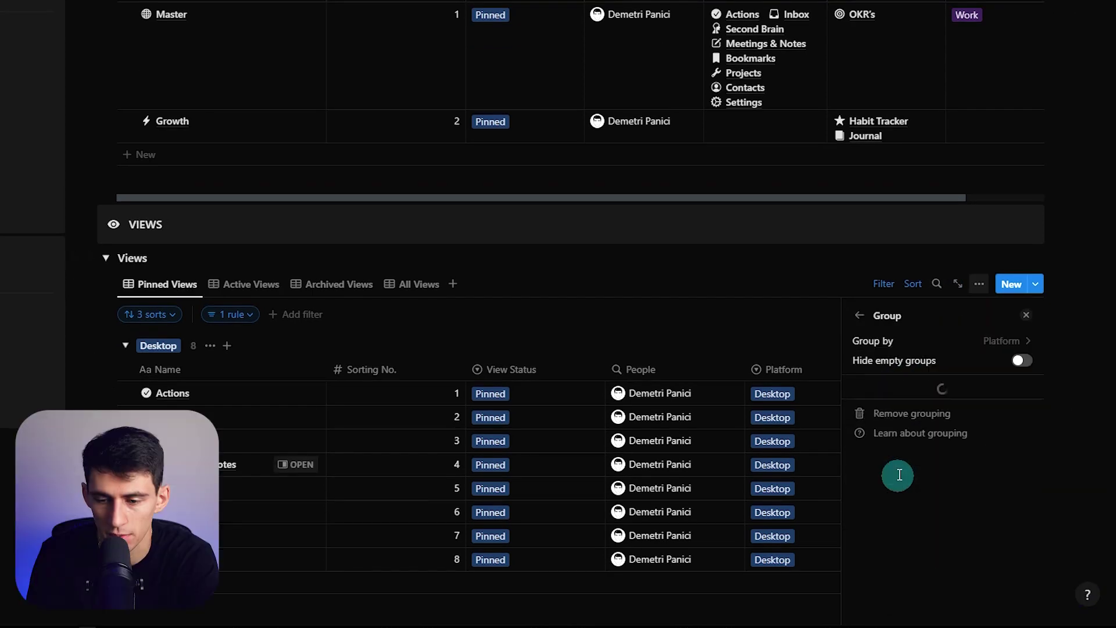
pyautogui.click(954, 341)
pyautogui.click(901, 466)
pyautogui.click(992, 360)
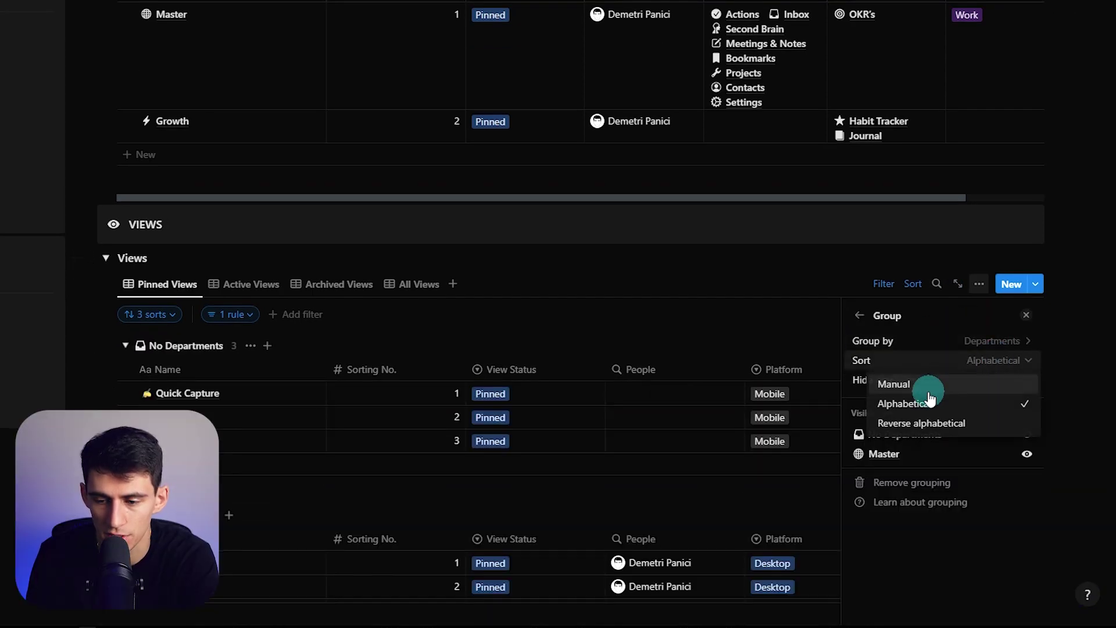
pyautogui.click(928, 389)
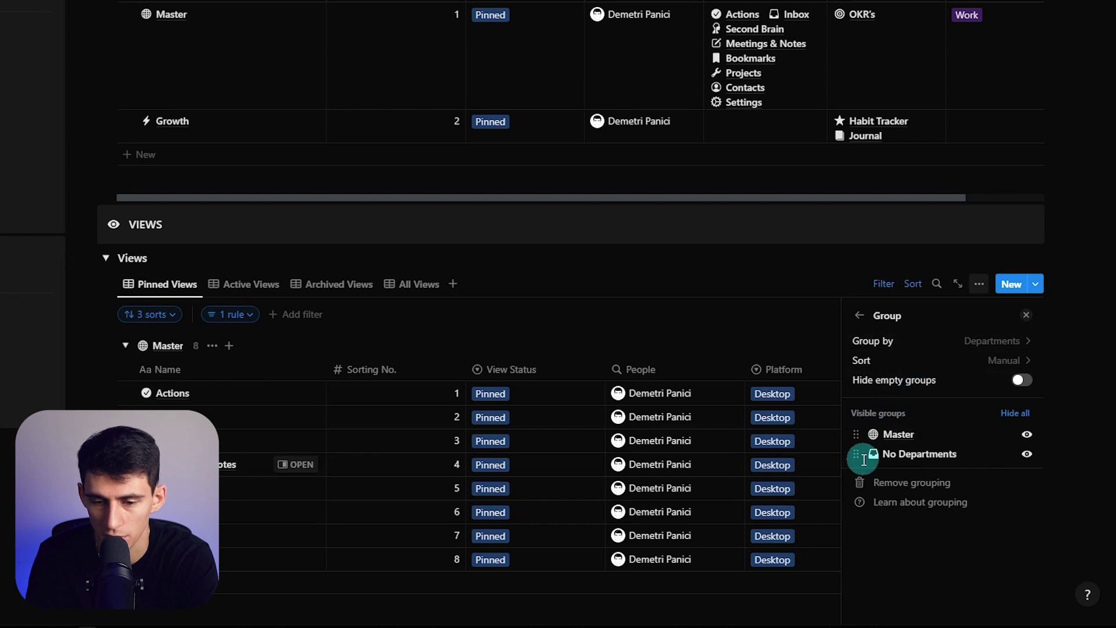
pyautogui.press('Escape')
# Step: Link the mobile Quick Capture, Actions and Inbox views to the Master department
pyautogui.scroll(-5, 727, 387)
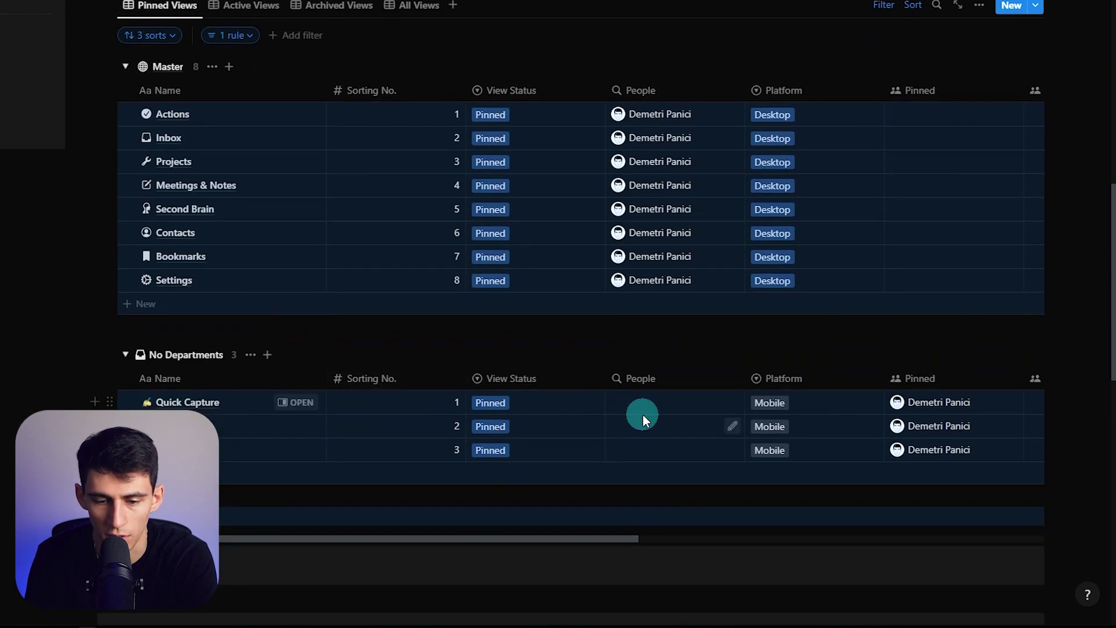
pyautogui.scroll(3, 643, 413)
pyautogui.scroll(-3, 810, 373)
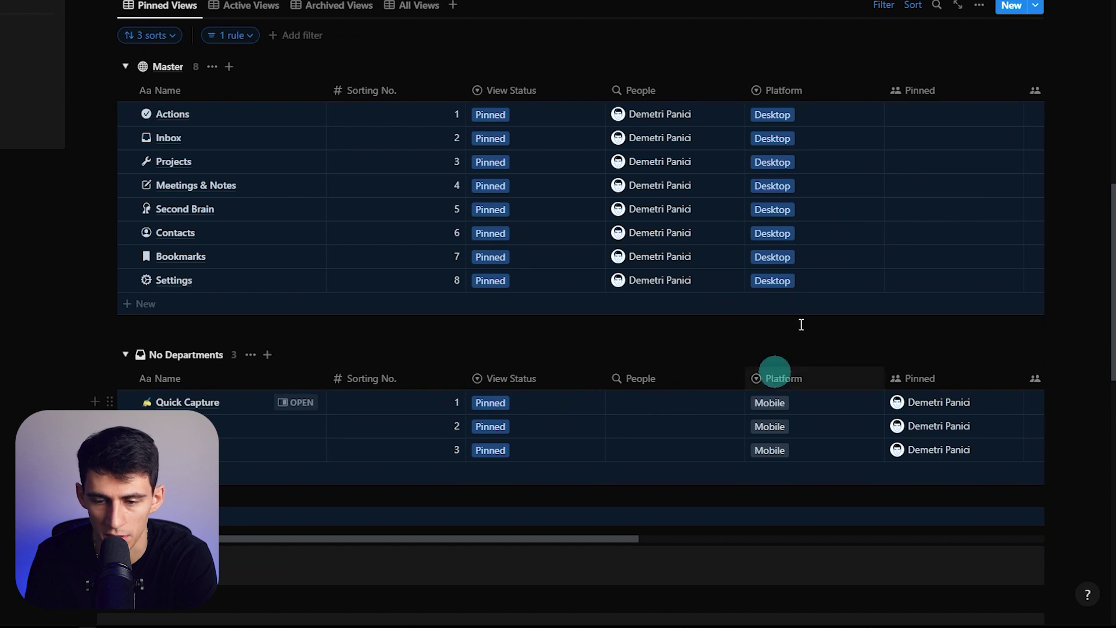
pyautogui.scroll(5, 858, 221)
pyautogui.scroll(3, 776, 168)
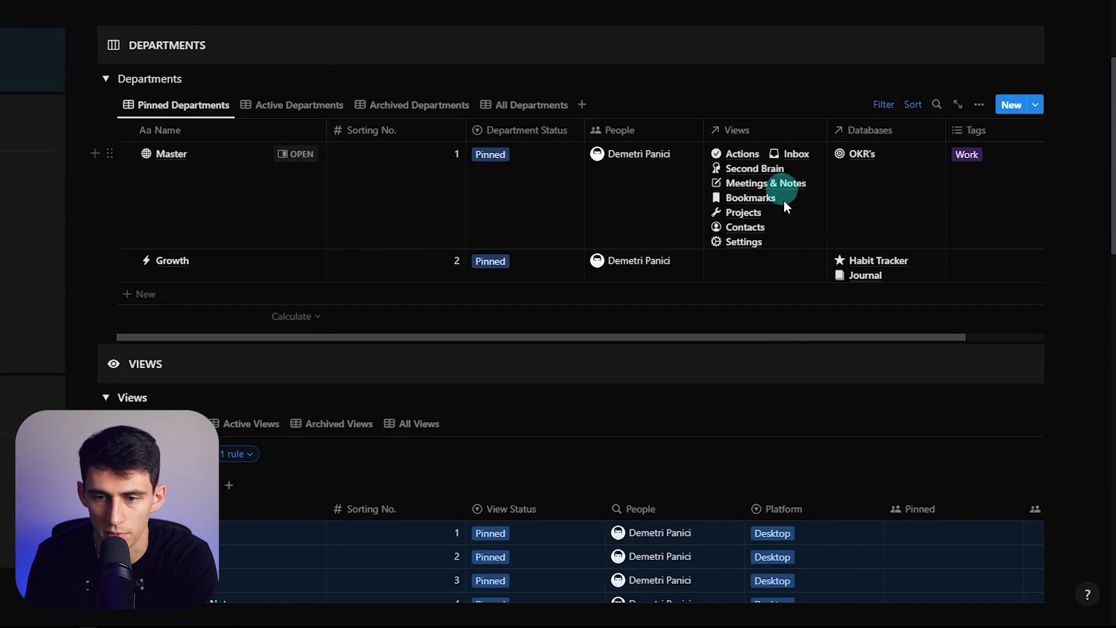
pyautogui.click(784, 200)
pyautogui.scroll(-5, 818, 282)
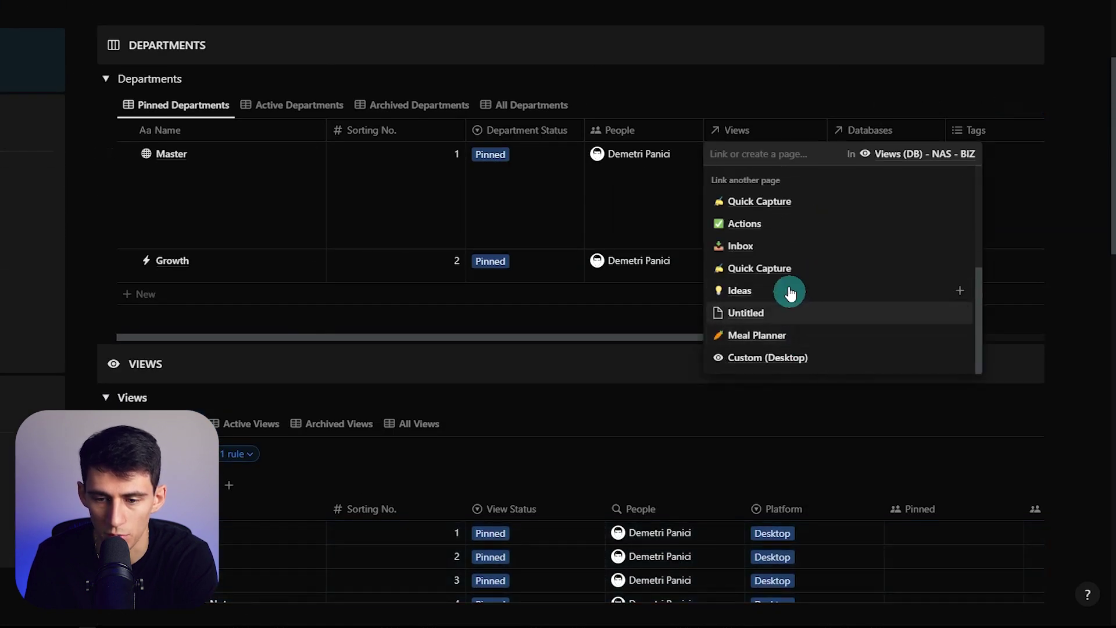
pyautogui.click(772, 267)
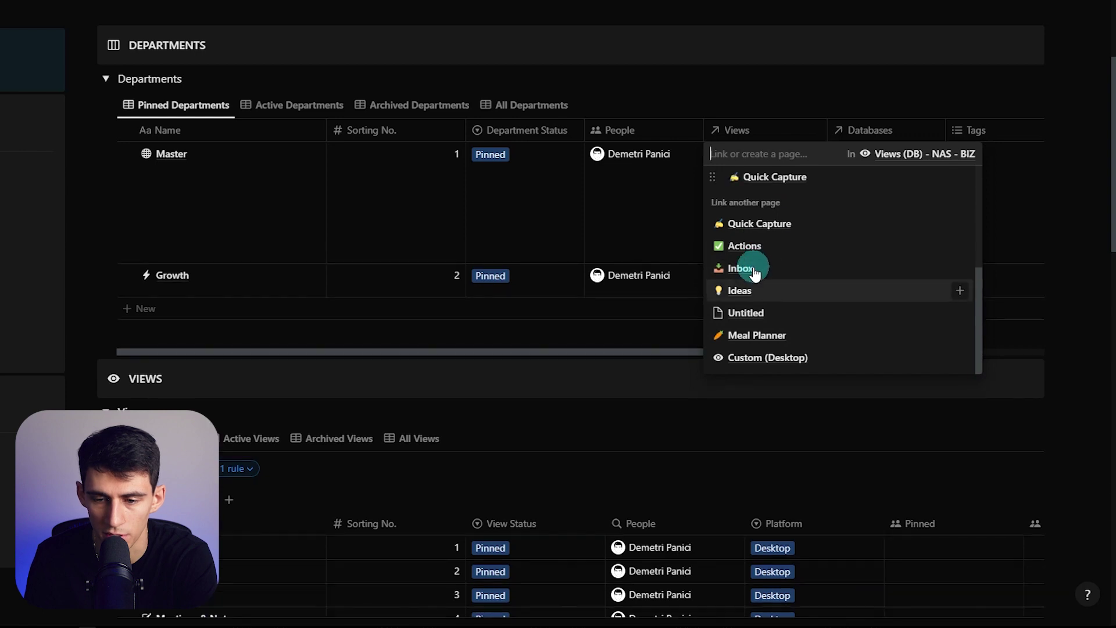
pyautogui.click(755, 273)
pyautogui.click(750, 267)
pyautogui.click(492, 242)
# Step: Add an ascending Department Sorting No. sort to Pinned Views, place it above Sorting No., and save it for everyone
pyautogui.scroll(-5, 672, 219)
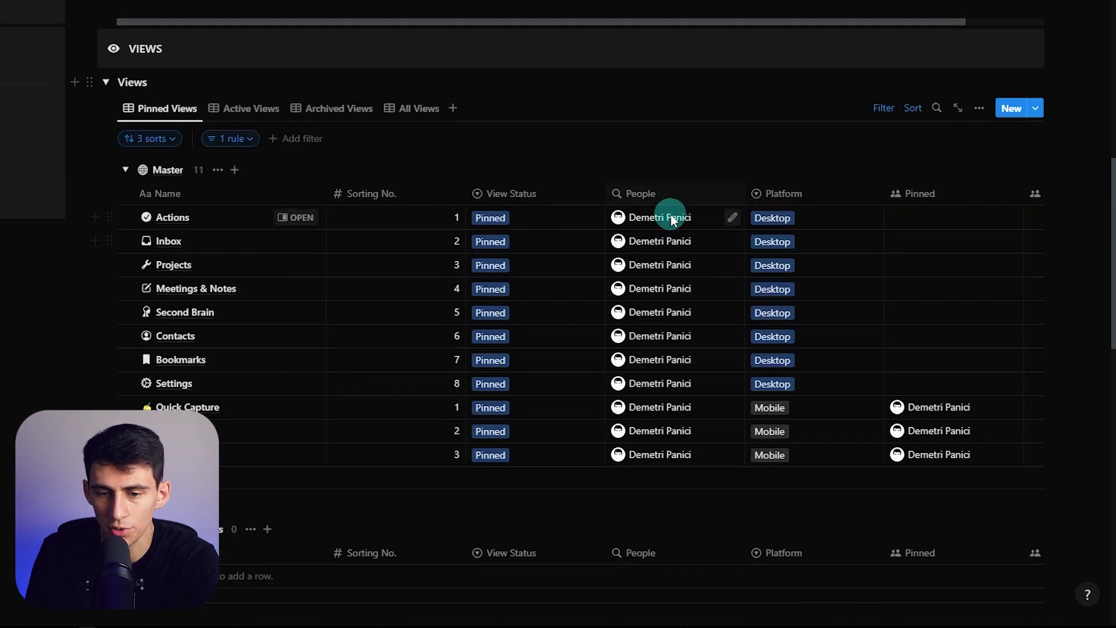
pyautogui.click(878, 106)
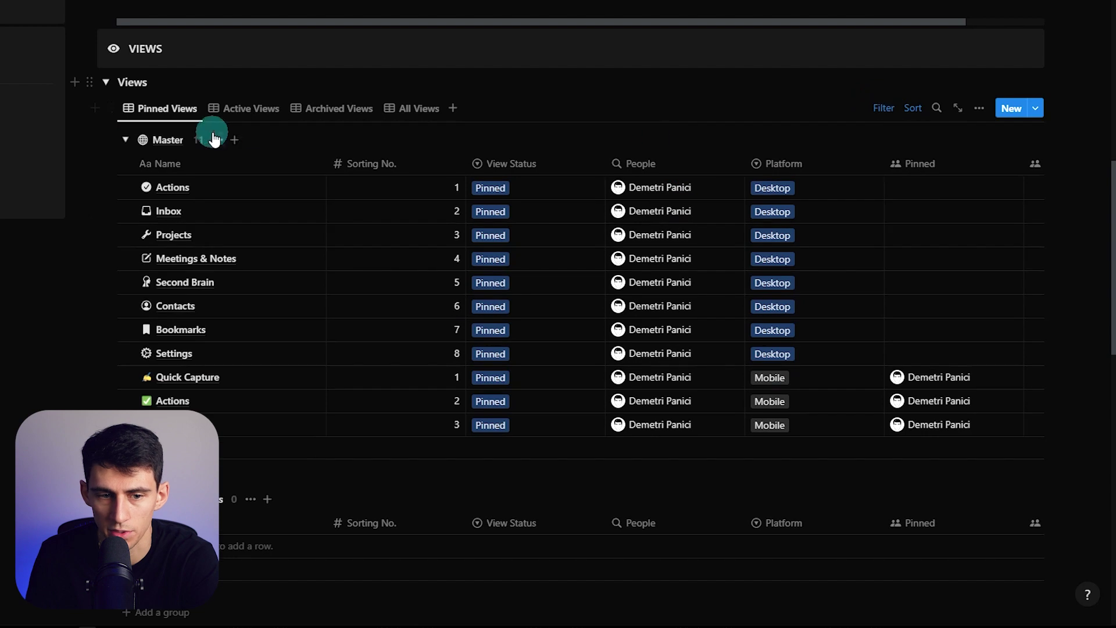
pyautogui.click(882, 106)
pyautogui.click(232, 138)
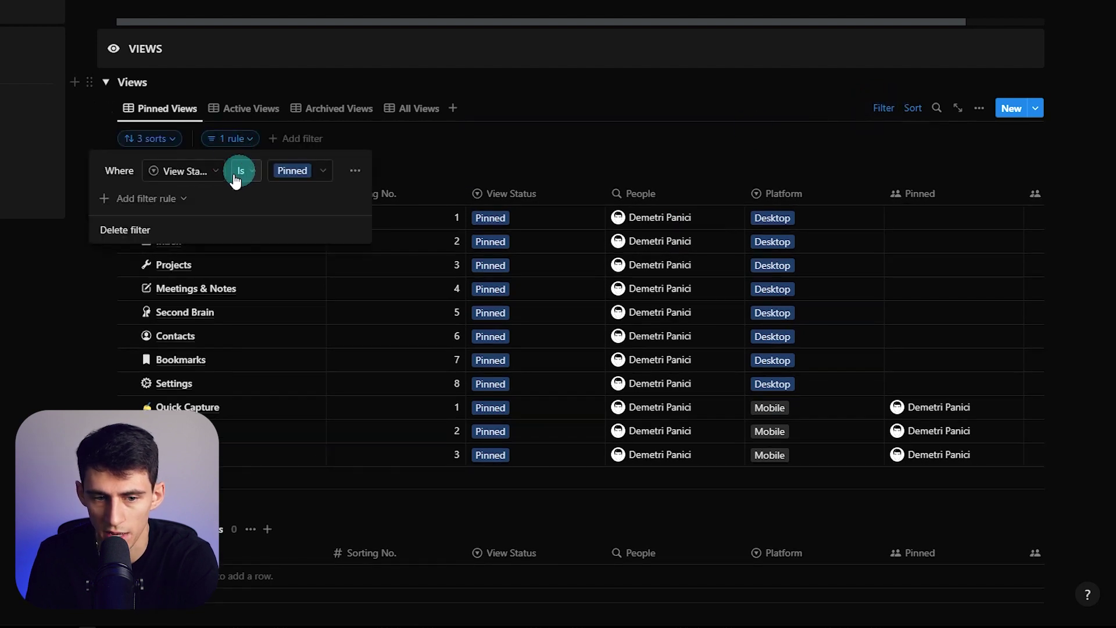
pyautogui.click(912, 110)
pyautogui.click(82, 252)
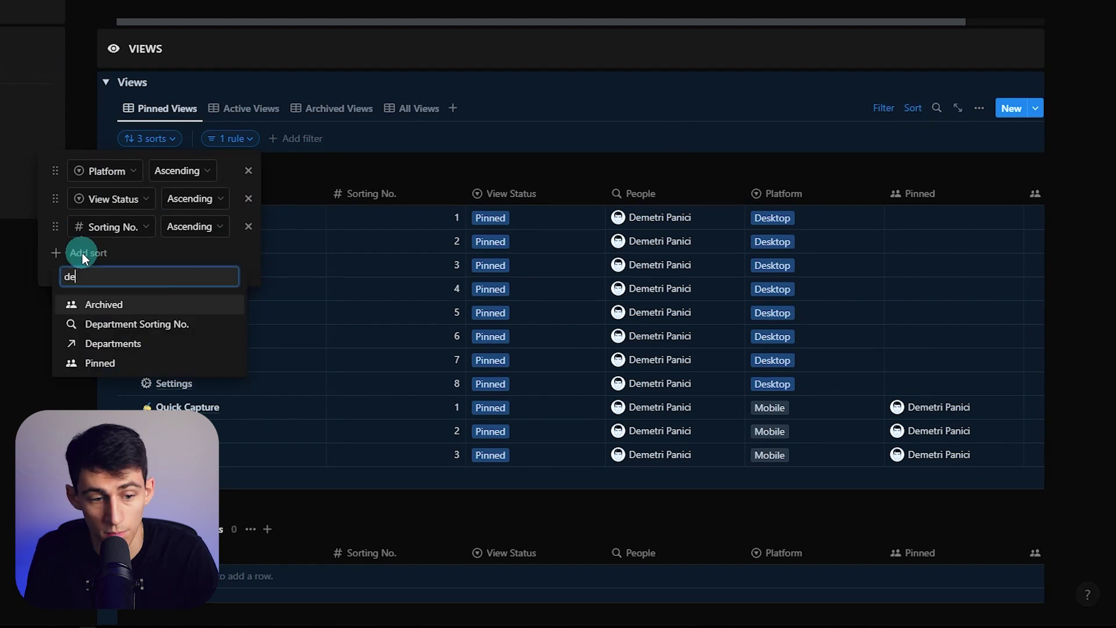
pyautogui.write('Dep')
pyautogui.press('Return')
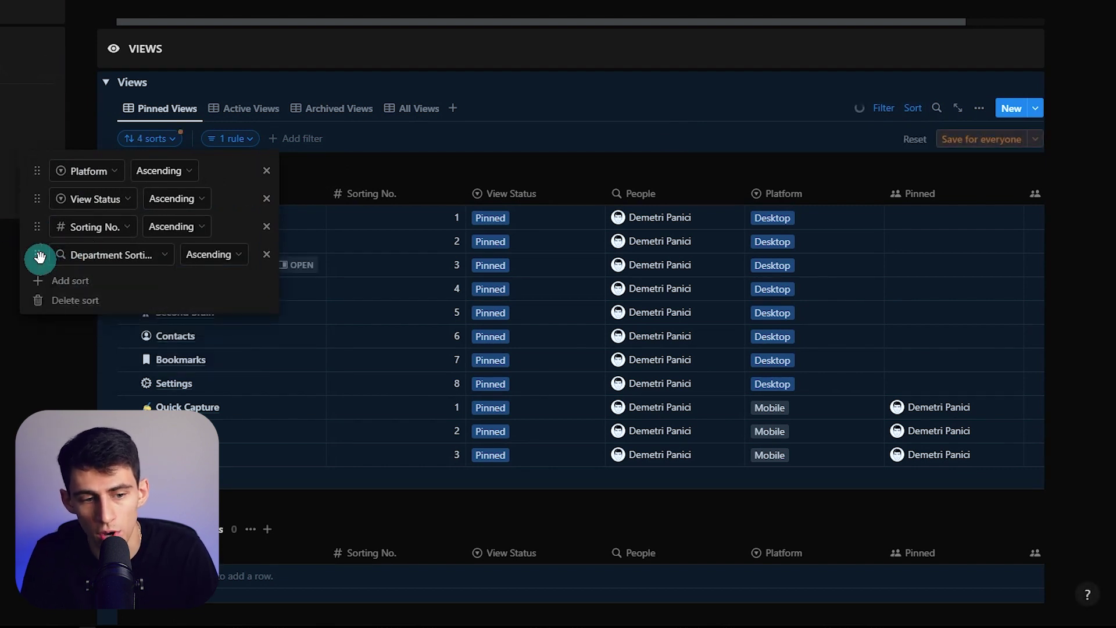
pyautogui.moveTo(39, 256); pyautogui.dragTo(56, 235)
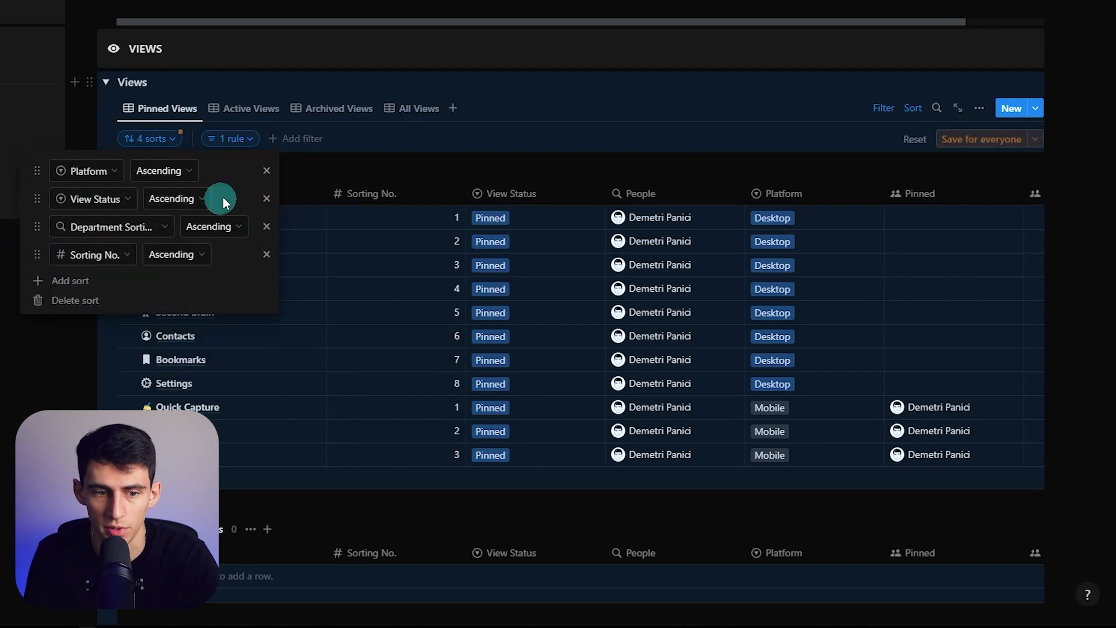
pyautogui.click(977, 138)
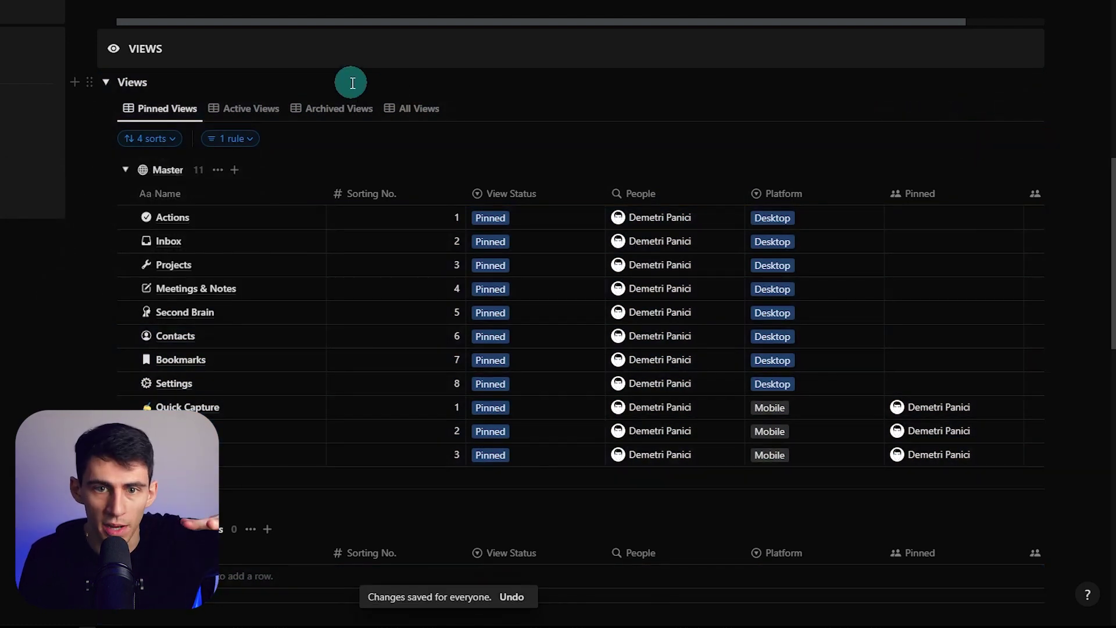
# Step: Delete the Active Views, Archived Views and All Views tables from the Views section
pyautogui.scroll(-3, 344, 137)
pyautogui.scroll(2, 365, 175)
pyautogui.click(244, 39)
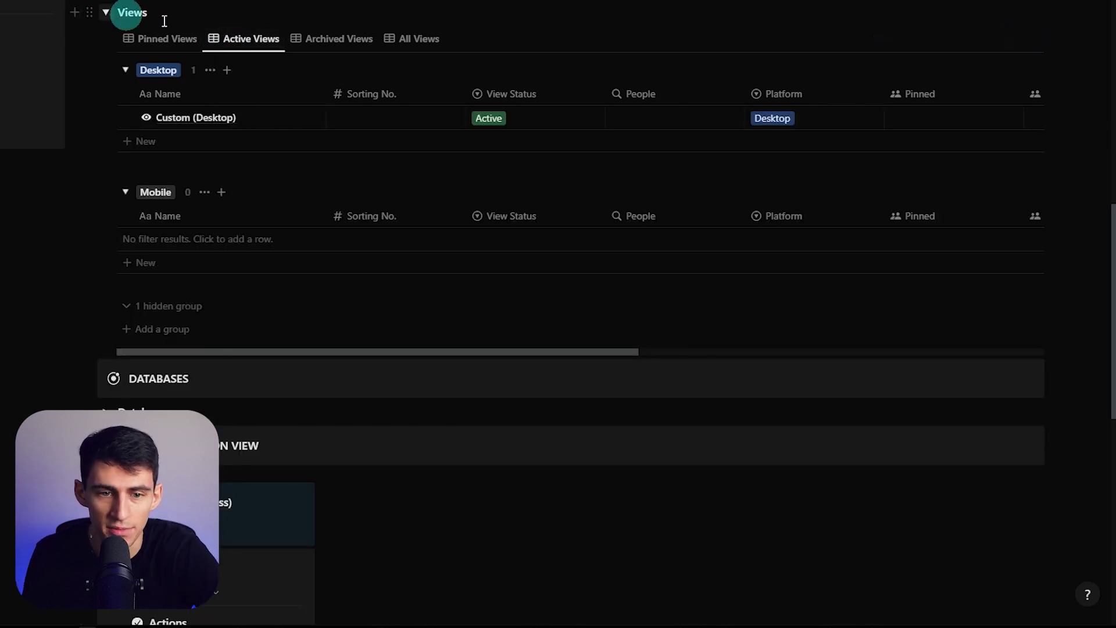
pyautogui.click(240, 39)
pyautogui.click(250, 183)
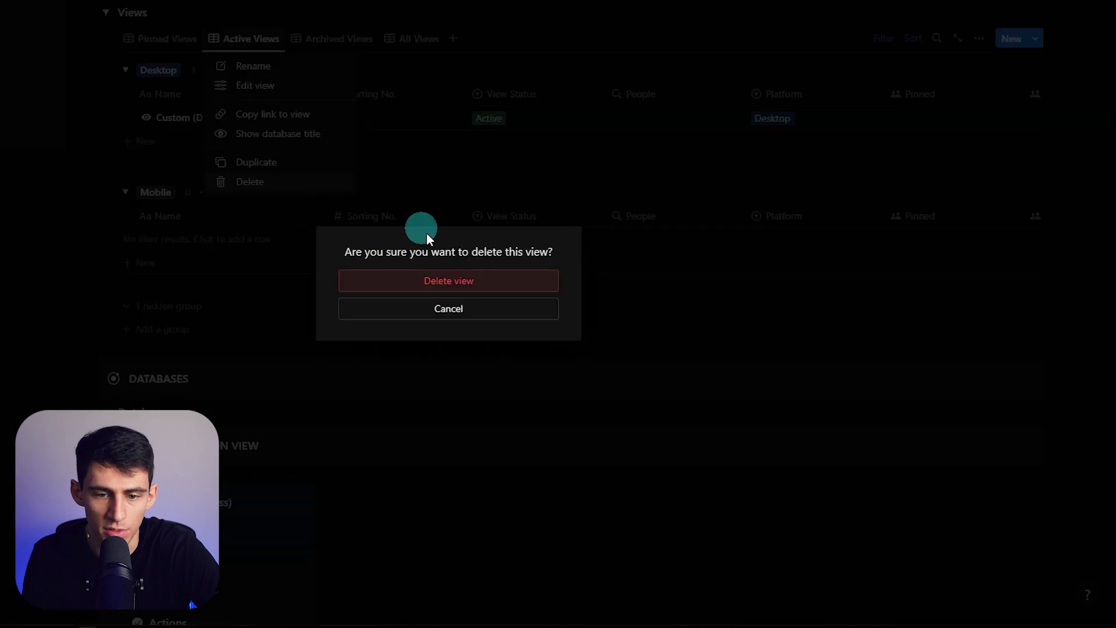
pyautogui.click(442, 281)
pyautogui.click(247, 39)
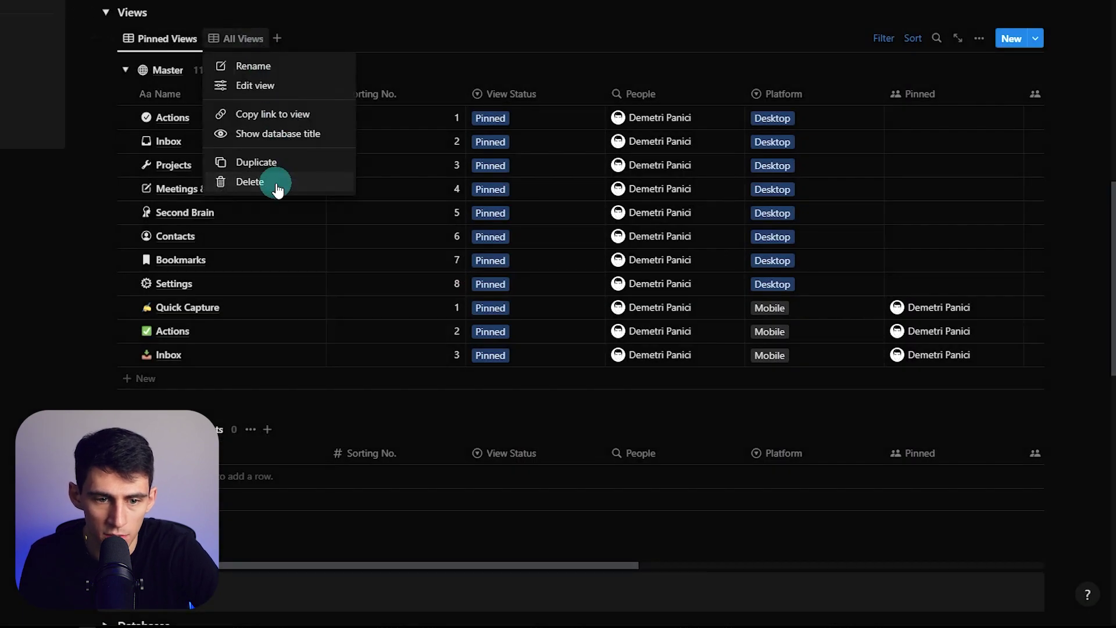
pyautogui.click(256, 182)
pyautogui.click(459, 281)
# Step: Duplicate Pinned Views as Active Views and have it show only entries with the Active status
pyautogui.click(167, 38)
pyautogui.click(172, 164)
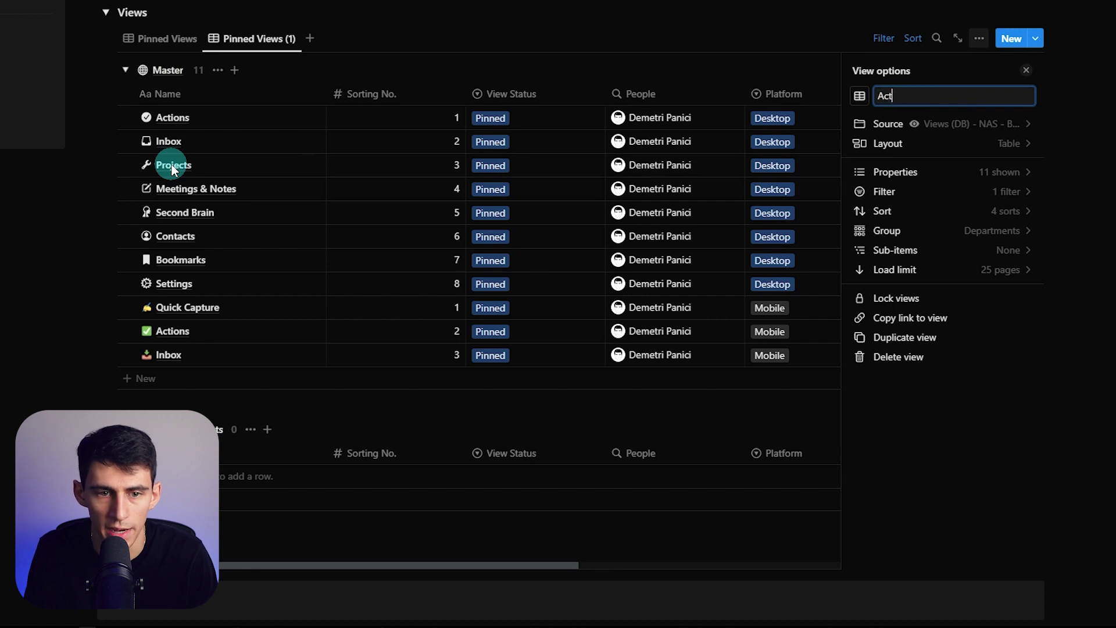
pyautogui.write('Active')
pyautogui.write('Views')
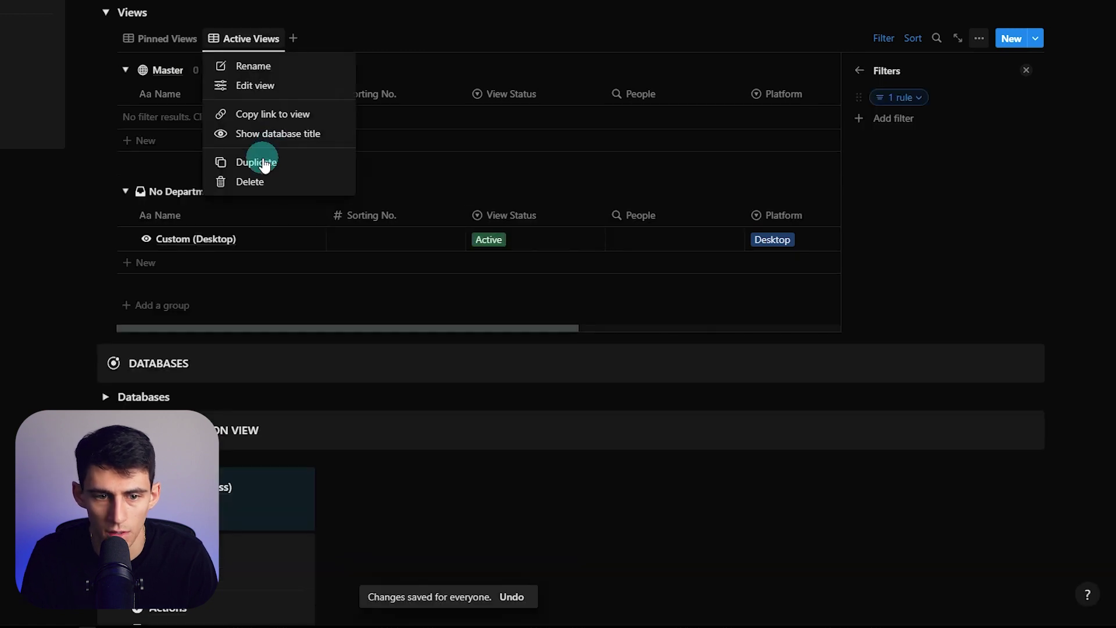
# Step: Duplicate further tables named Archived Views, filtered to the Archived status, and All Views, with the status filter removed
pyautogui.click(260, 157)
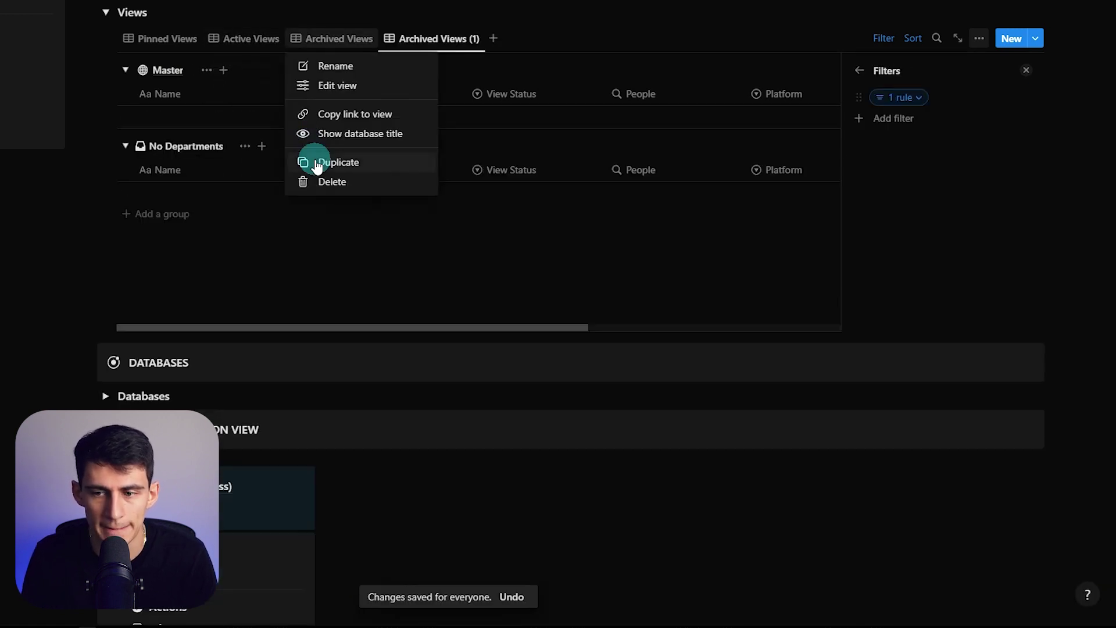
pyautogui.click(316, 163)
pyautogui.write('All')
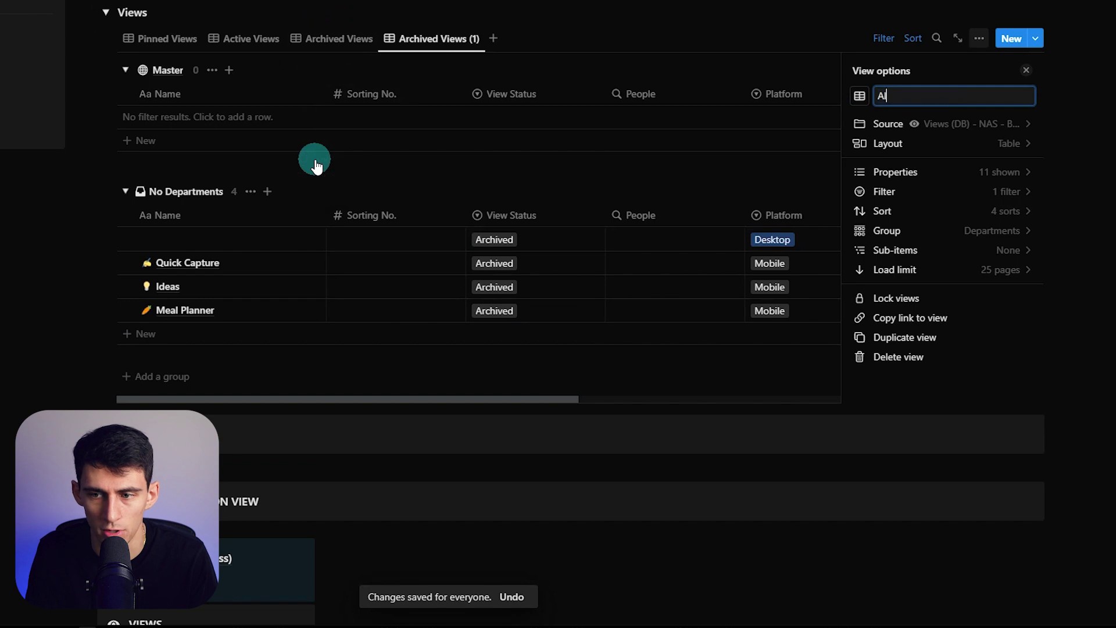
pyautogui.write(' Views')
pyautogui.click(922, 189)
pyautogui.click(916, 123)
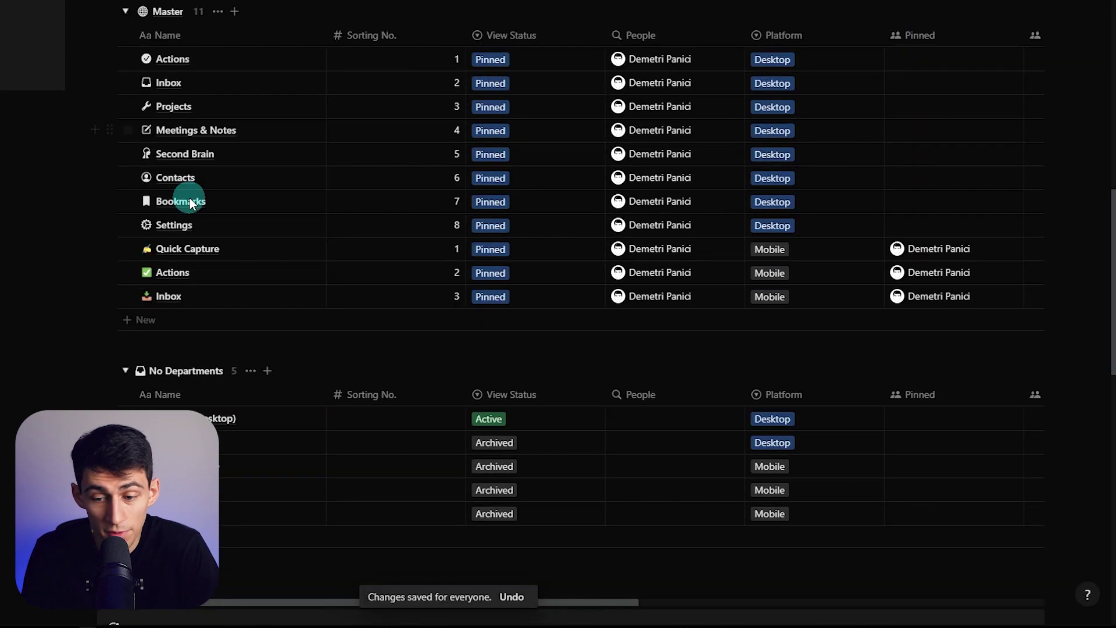
# Step: Collapse the Views section and expand the Databases section
pyautogui.scroll(3, 186, 198)
pyautogui.click(106, 82)
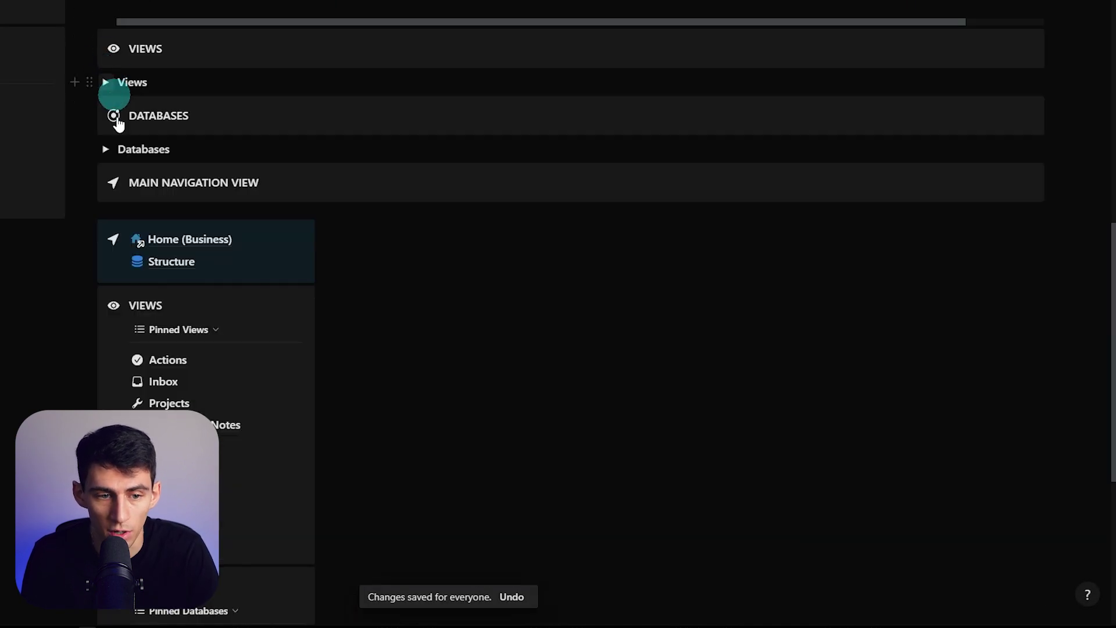
pyautogui.click(99, 149)
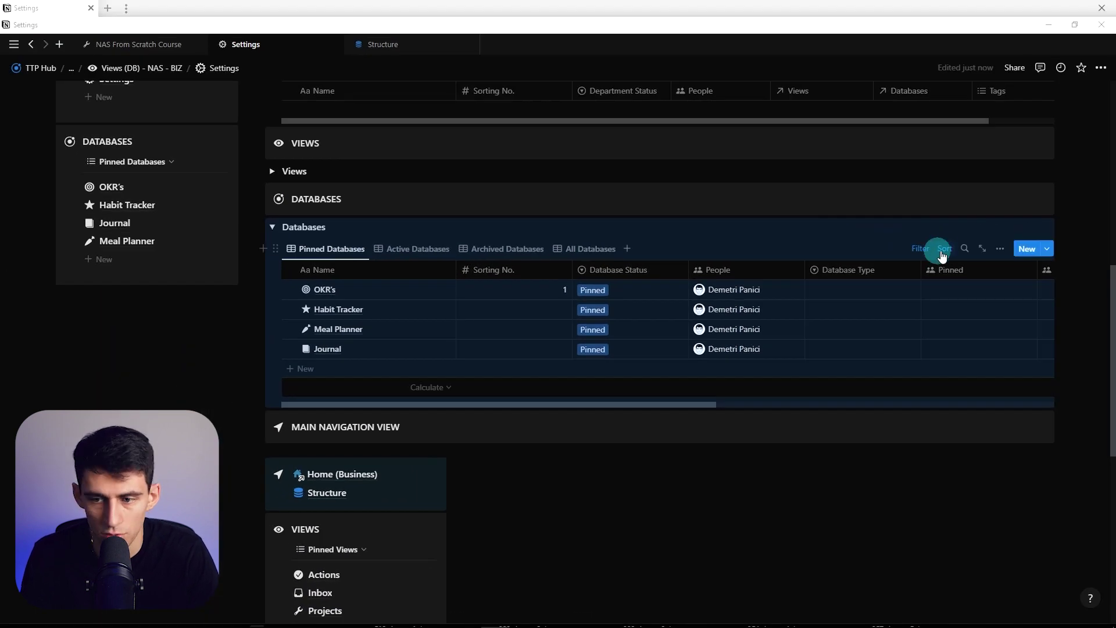
# Step: Try to add a department sort to the Pinned Databases table
pyautogui.click(943, 251)
pyautogui.click(254, 369)
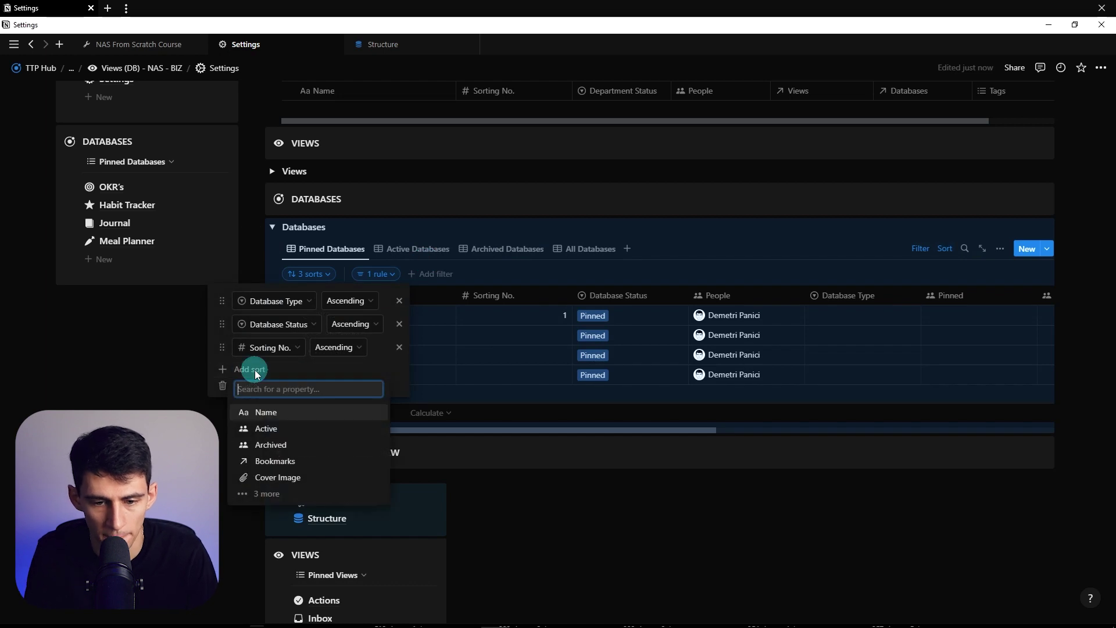
pyautogui.write('dep')
pyautogui.press('BackSpace')
pyautogui.press('BackSpace')
pyautogui.press('BackSpace')
pyautogui.click(585, 318)
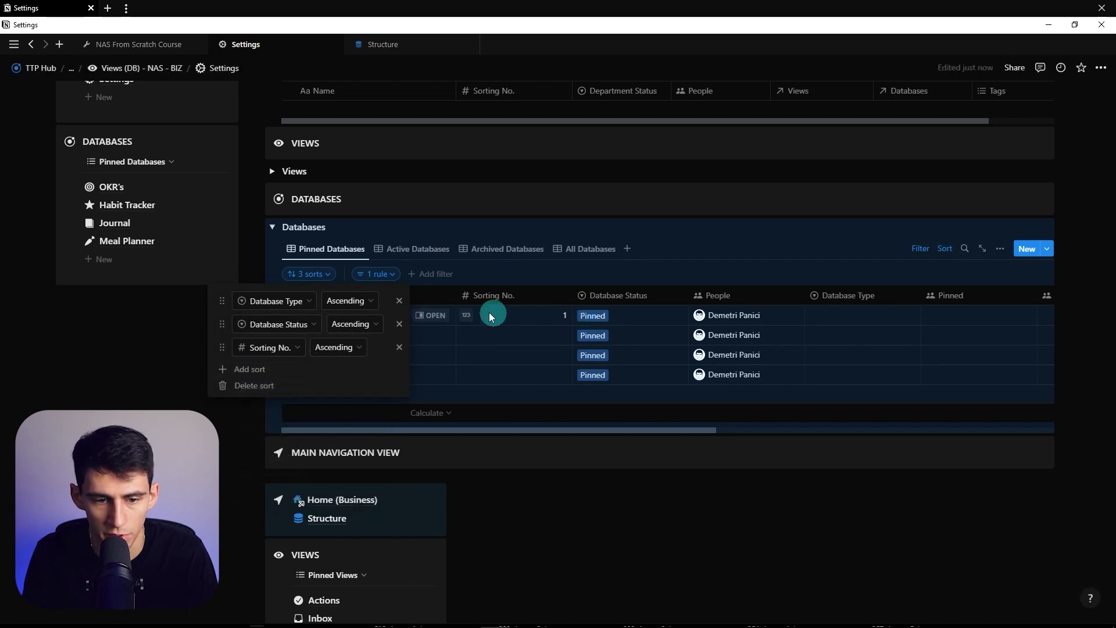
# Step: Open the OKR's entry and add a rollup property named Department Sorting No
pyautogui.click(434, 316)
pyautogui.click(435, 315)
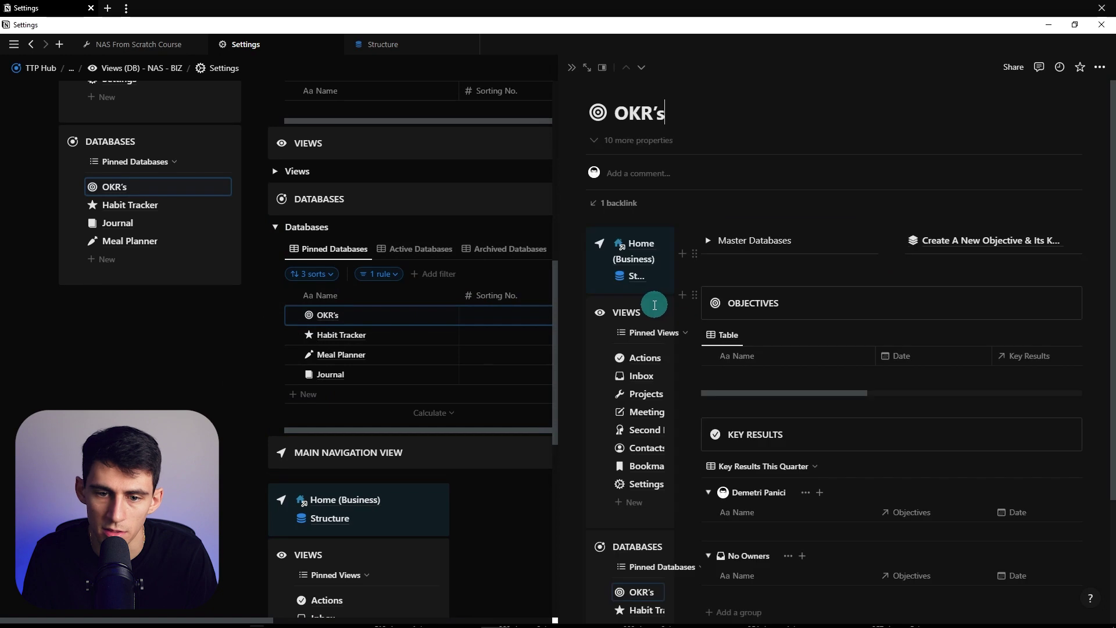
pyautogui.click(642, 152)
pyautogui.click(636, 359)
pyautogui.write('rol')
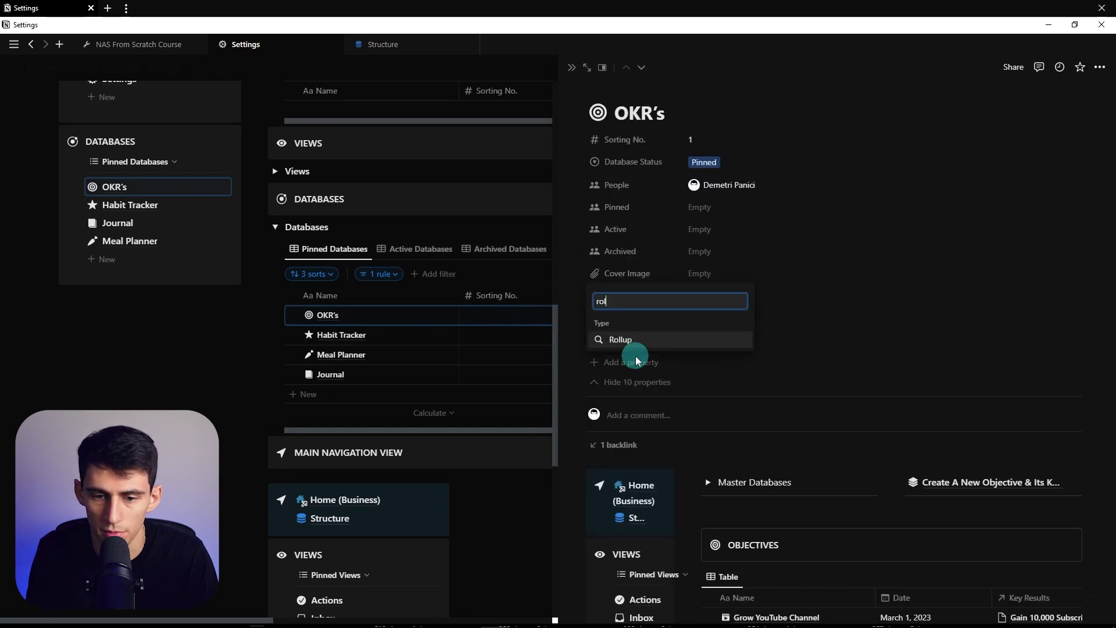
pyautogui.press('Return')
pyautogui.write('Department')
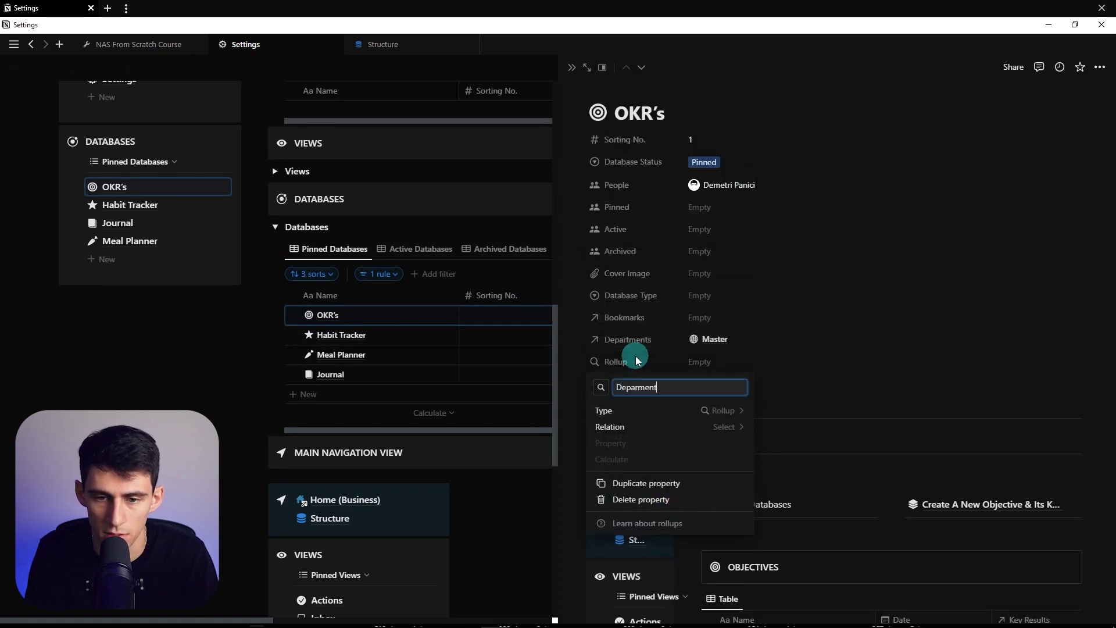
pyautogui.press('BackSpace')
pyautogui.press('BackSpace')
pyautogui.press('BackSpace')
pyautogui.press('BackSpace')
pyautogui.write('tment Sorting No.')
# Step: Configure the new rollup to pull the Sorting No. property through the Departments relation
pyautogui.click(699, 424)
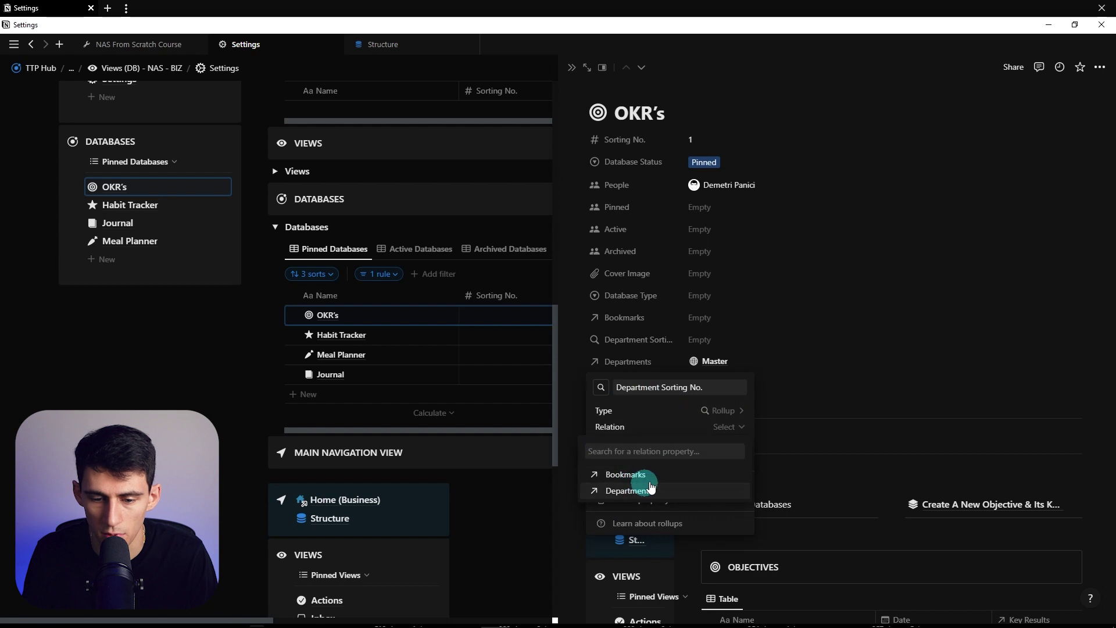
pyautogui.click(651, 490)
pyautogui.click(699, 443)
pyautogui.write('dep')
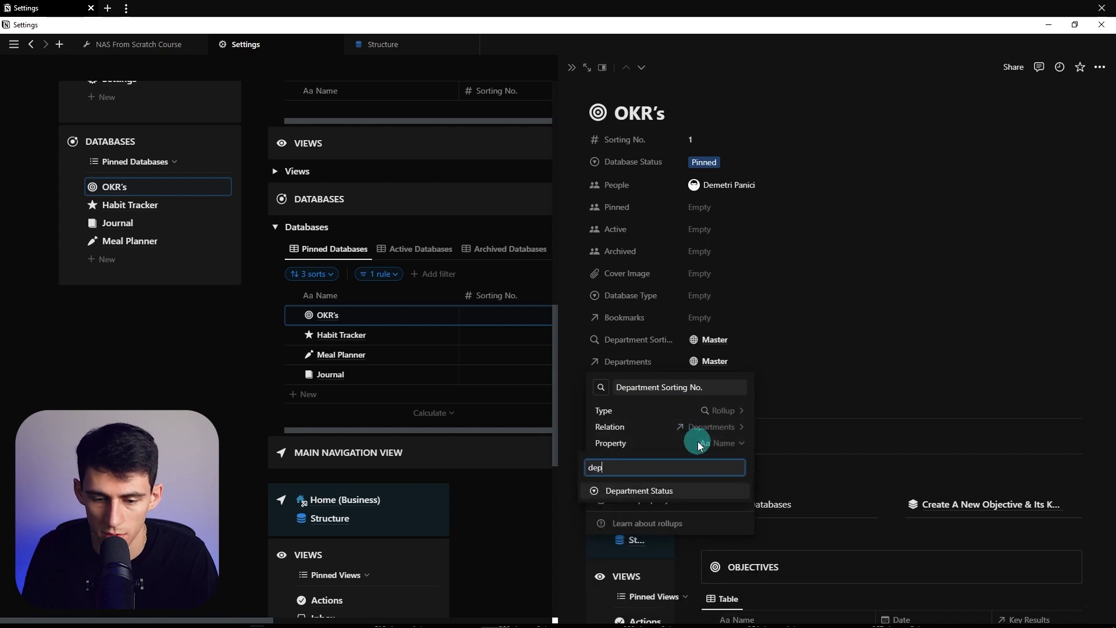
pyautogui.press('Return')
# Step: Set the Department Sorting No. property to always hide on the OKR's page and close the page
pyautogui.click(633, 139)
pyautogui.moveTo(668, 204)
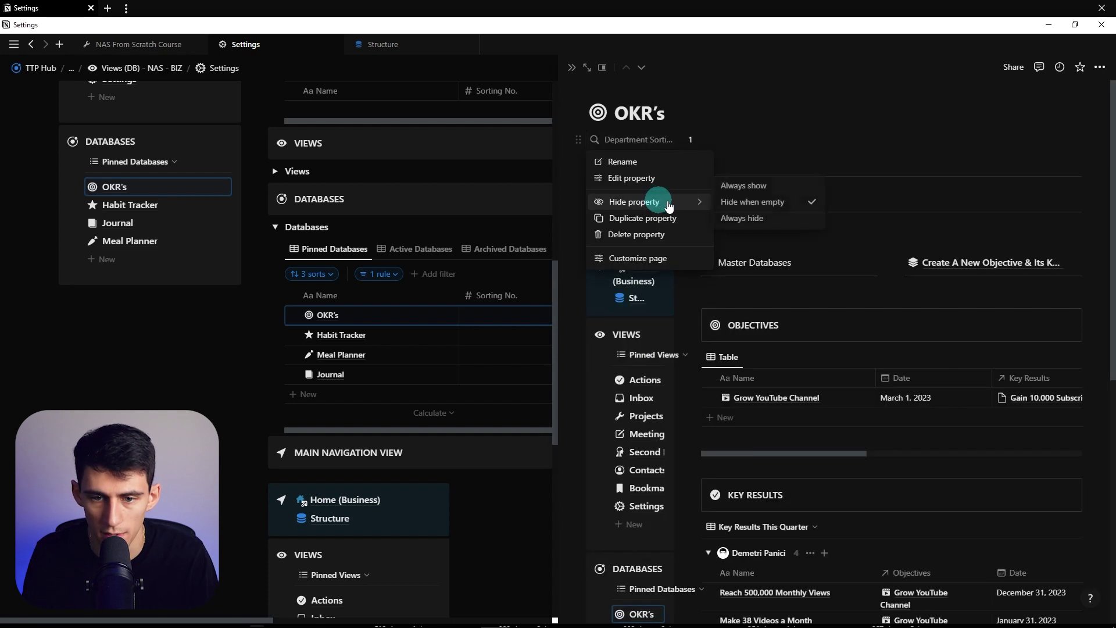
pyautogui.click(742, 217)
pyautogui.click(401, 259)
# Step: Add a sort by Department Sorting No. to the Pinned Databases table
pyautogui.click(302, 275)
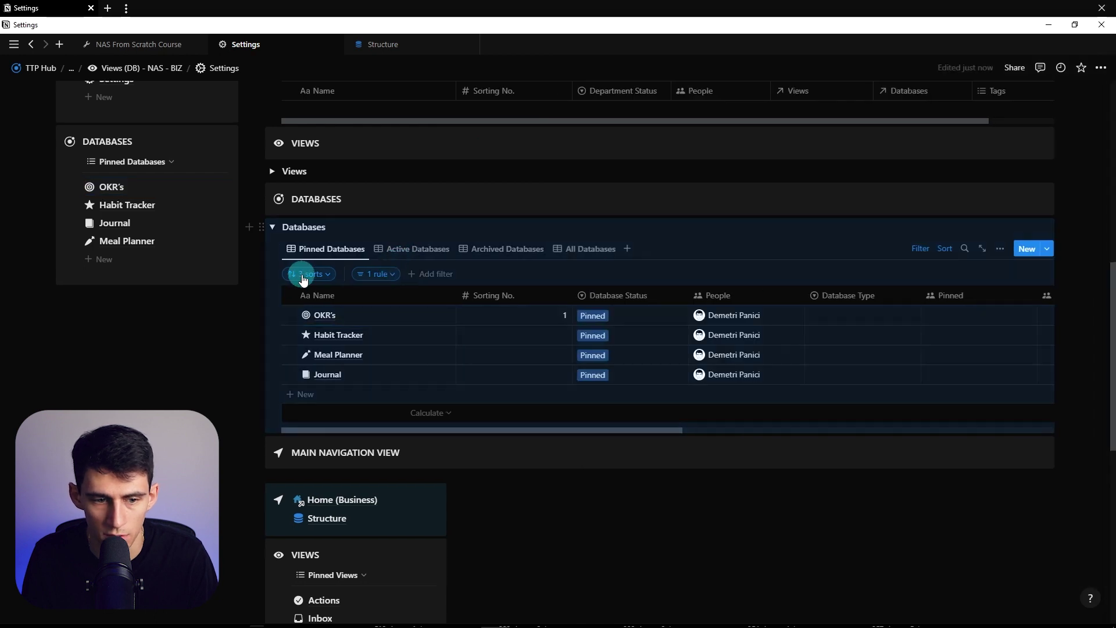
pyautogui.click(255, 370)
pyautogui.write('de')
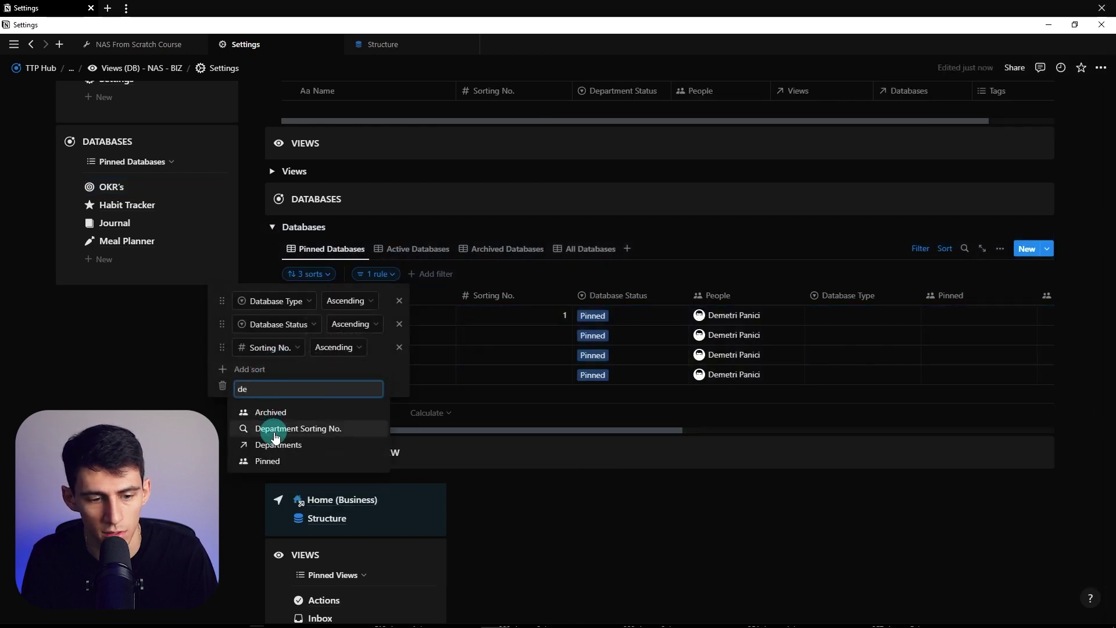
pyautogui.click(273, 429)
# Step: Group the Pinned Databases table by Departments with manual group order, placing the No Departments group last
pyautogui.click(1000, 248)
pyautogui.click(922, 407)
pyautogui.write('d')
pyautogui.click(937, 368)
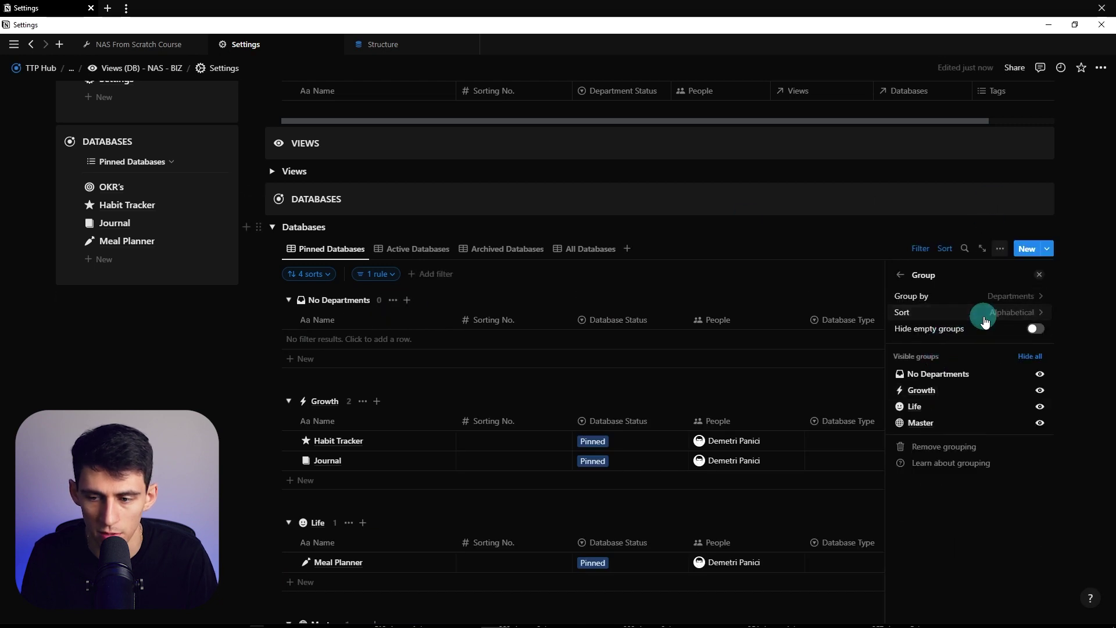
pyautogui.click(984, 316)
pyautogui.click(977, 329)
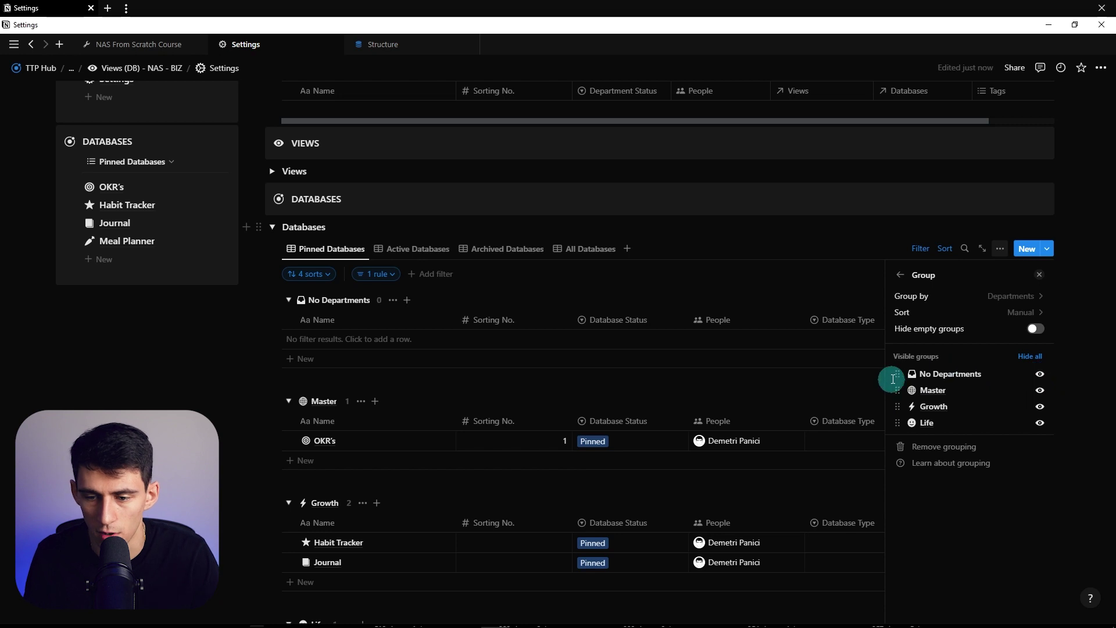
pyautogui.moveTo(893, 379); pyautogui.dragTo(898, 416)
pyautogui.click(498, 377)
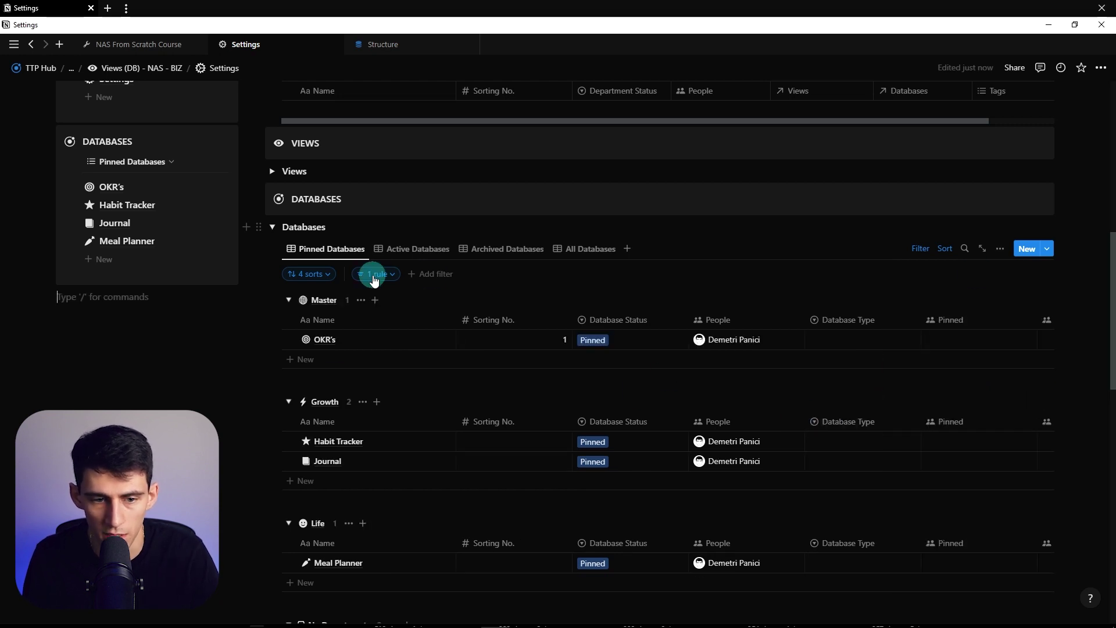
# Step: Delete the old Active, Archived and All Databases tables from the Databases section
pyautogui.click(377, 278)
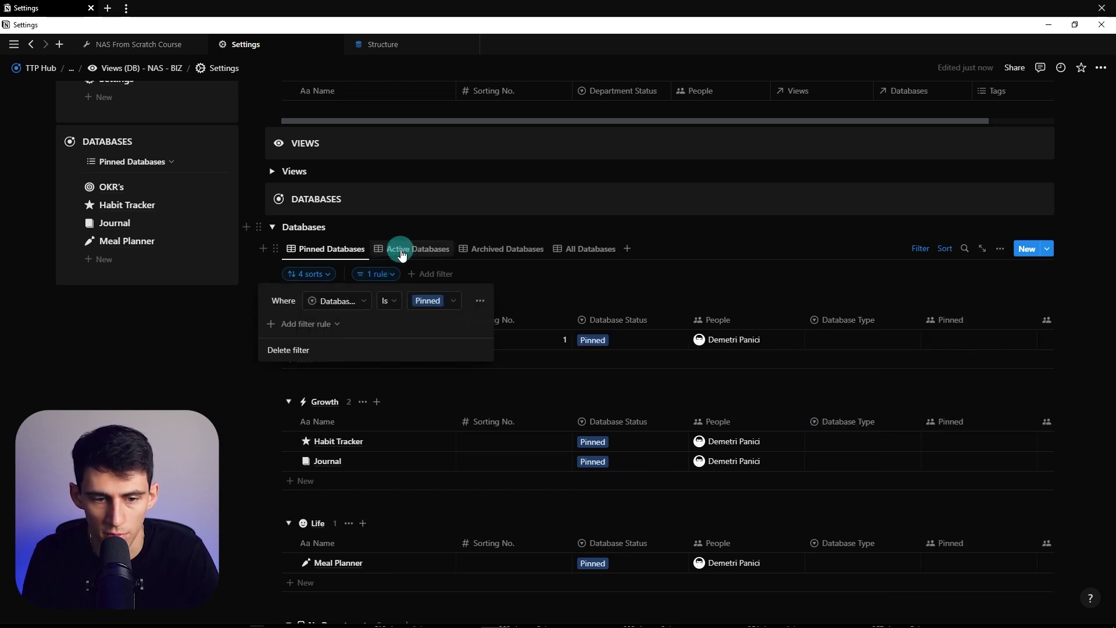
pyautogui.rightClick(401, 254)
pyautogui.click(411, 370)
pyautogui.click(587, 332)
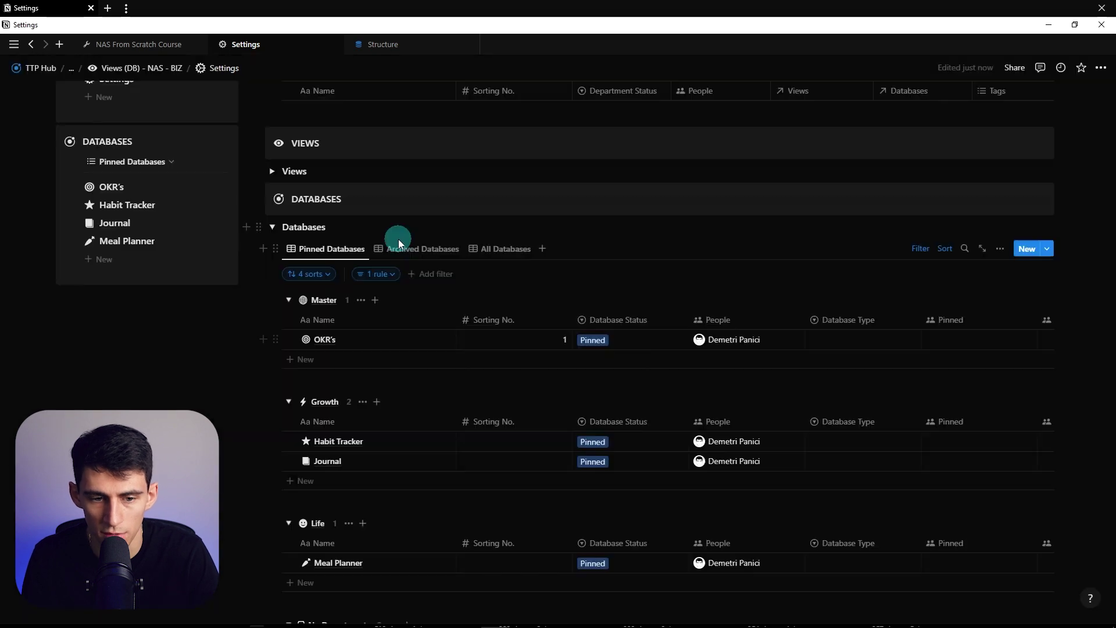
pyautogui.rightClick(403, 249)
pyautogui.click(416, 369)
# Step: Duplicate Pinned Databases as Active Databases and filter it to the Active status
pyautogui.click(324, 351)
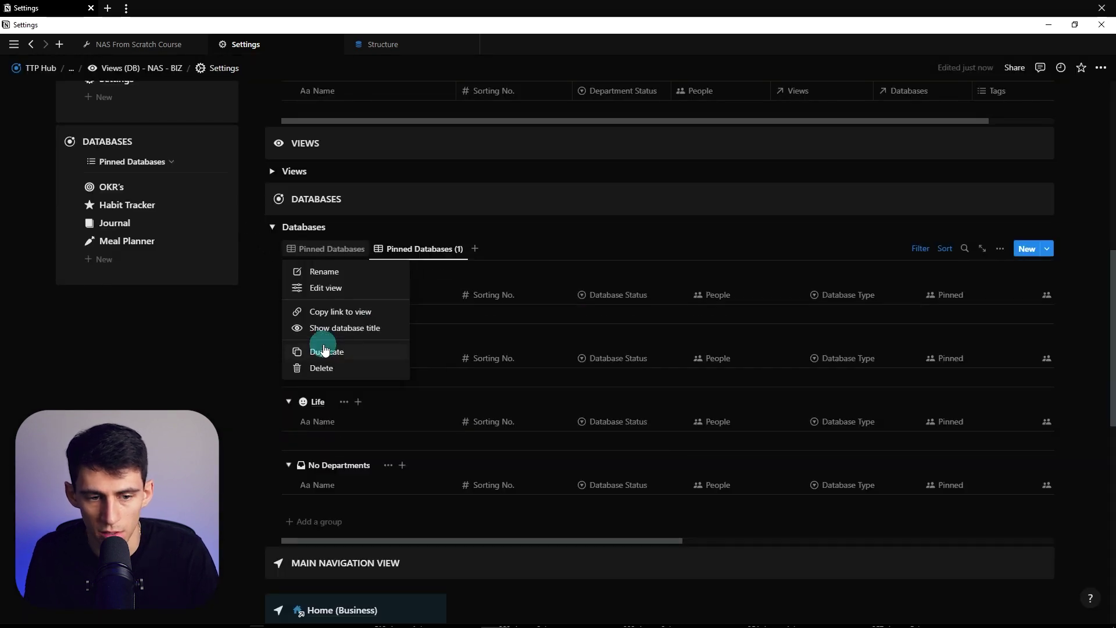
pyautogui.write('A')
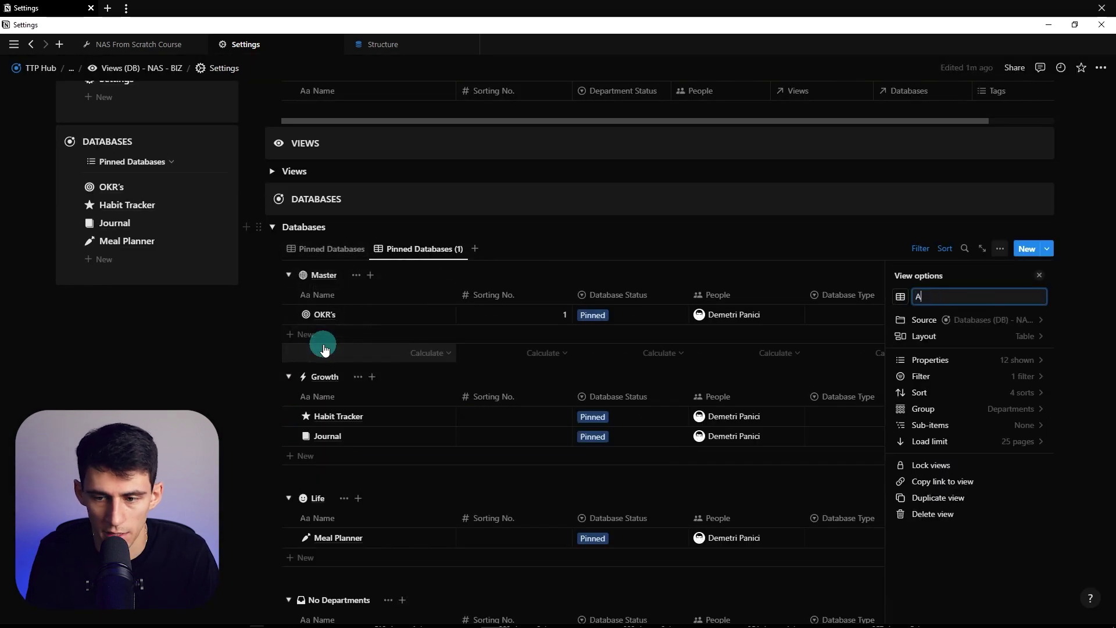
pyautogui.write('ctive Databases')
pyautogui.click(954, 378)
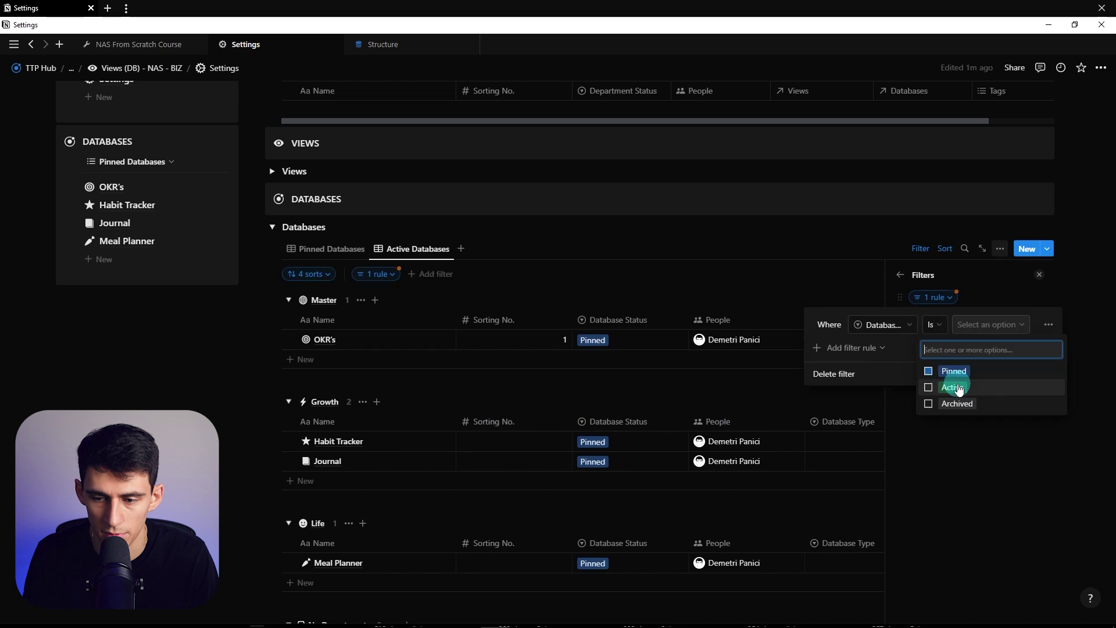
pyautogui.click(954, 385)
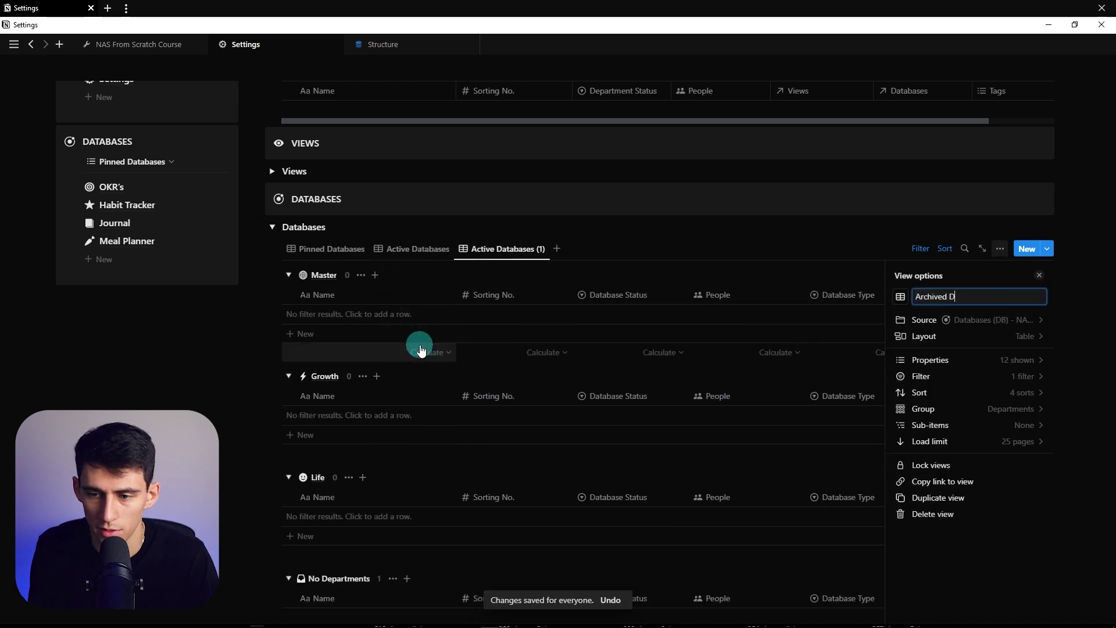
# Step: Duplicate further tables named Archived Databases, filtered to the Archived status, and All Databases, with the status filter removed
pyautogui.write('atabases')
pyautogui.click(503, 249)
pyautogui.click(495, 352)
pyautogui.write('A')
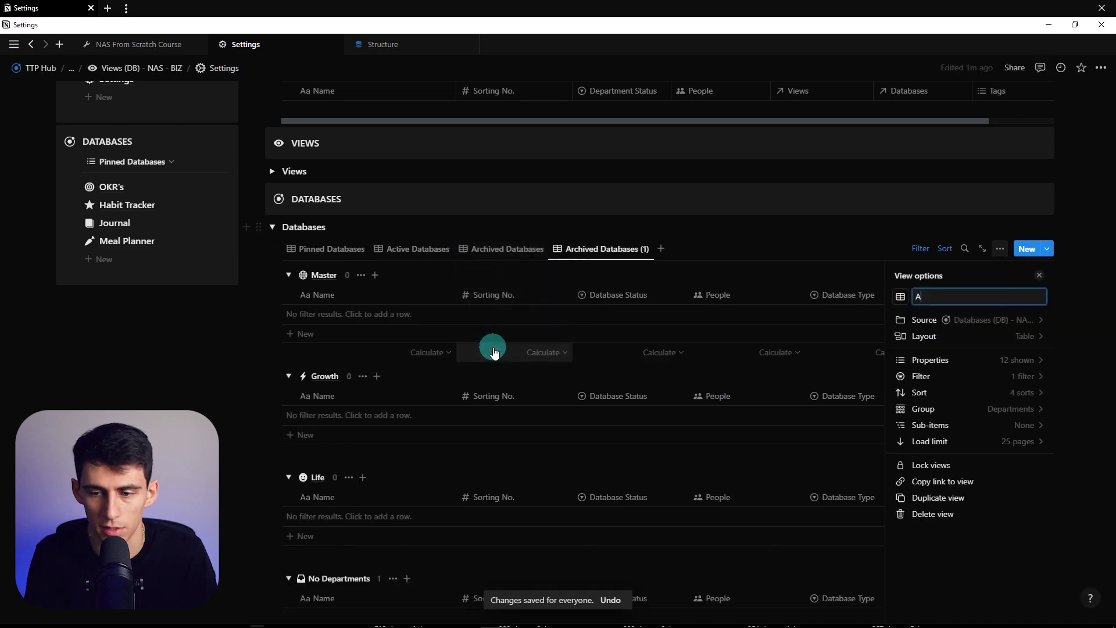
pyautogui.write('ll')
pyautogui.write('Databases')
pyautogui.click(923, 377)
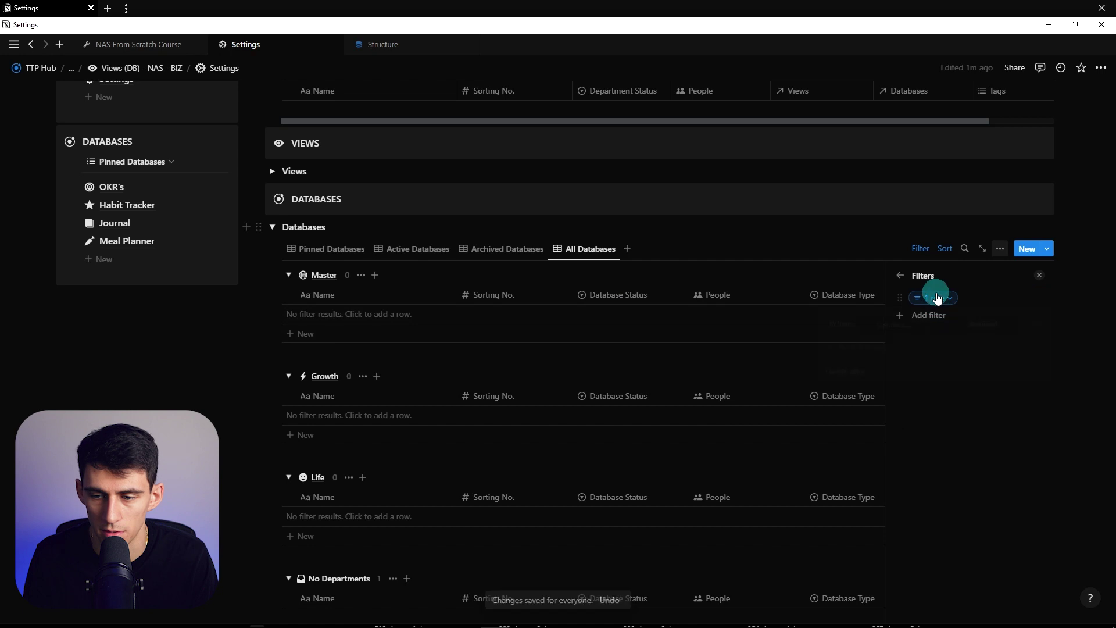
pyautogui.click(937, 298)
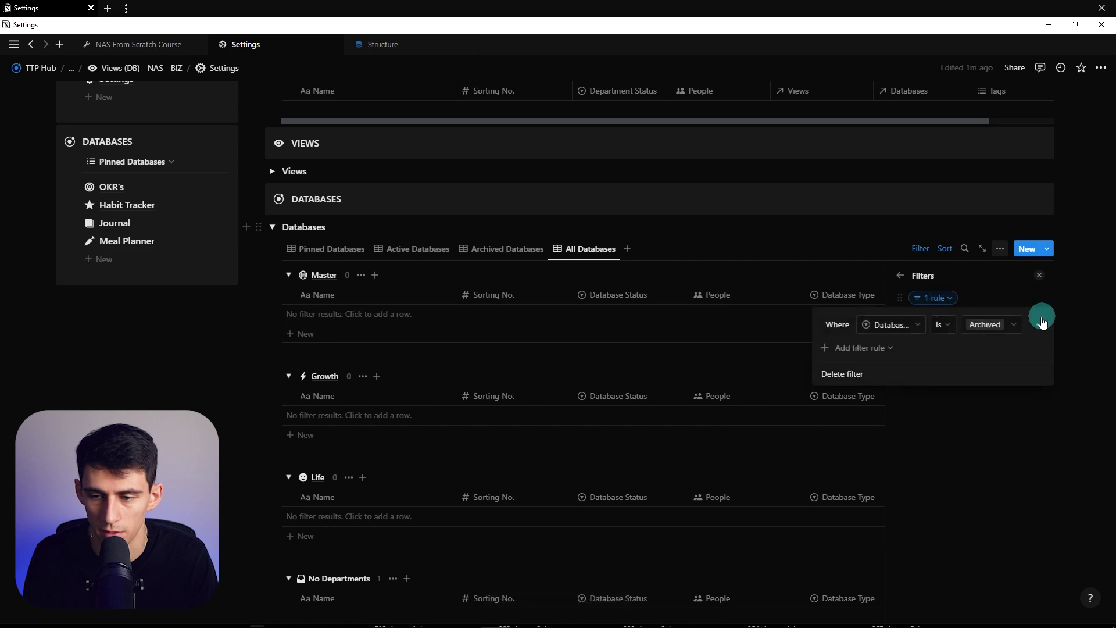
pyautogui.click(1044, 324)
pyautogui.click(982, 338)
pyautogui.click(976, 331)
# Step: Collapse the Databases section on the Settings page
pyautogui.scroll(-10, 654, 347)
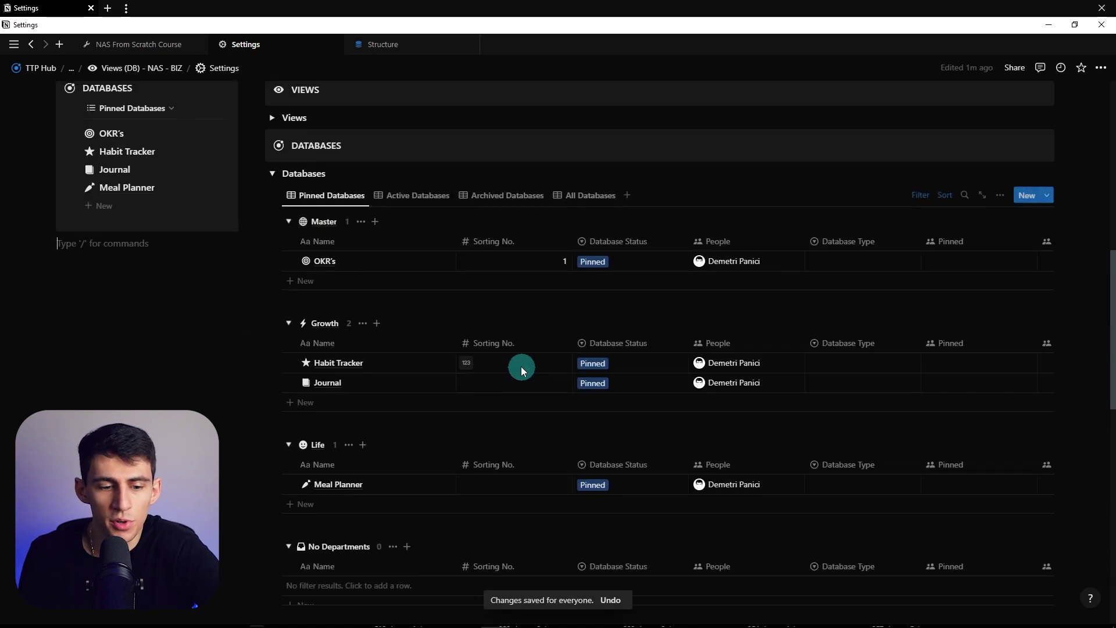
pyautogui.scroll(2, 407, 370)
pyautogui.click(274, 286)
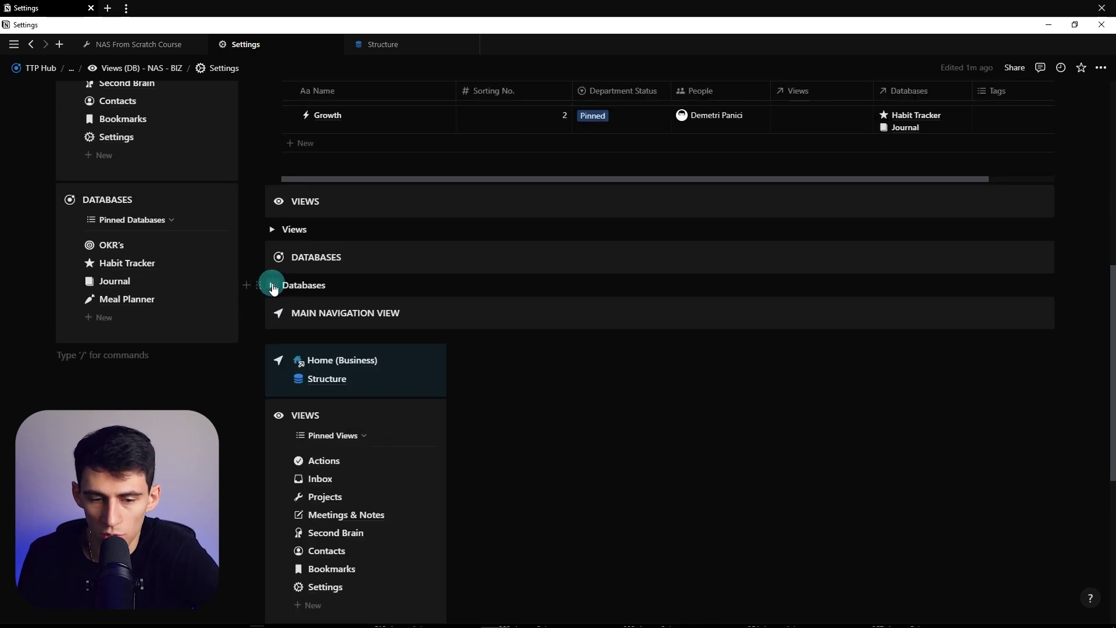
pyautogui.click(274, 286)
pyautogui.click(274, 287)
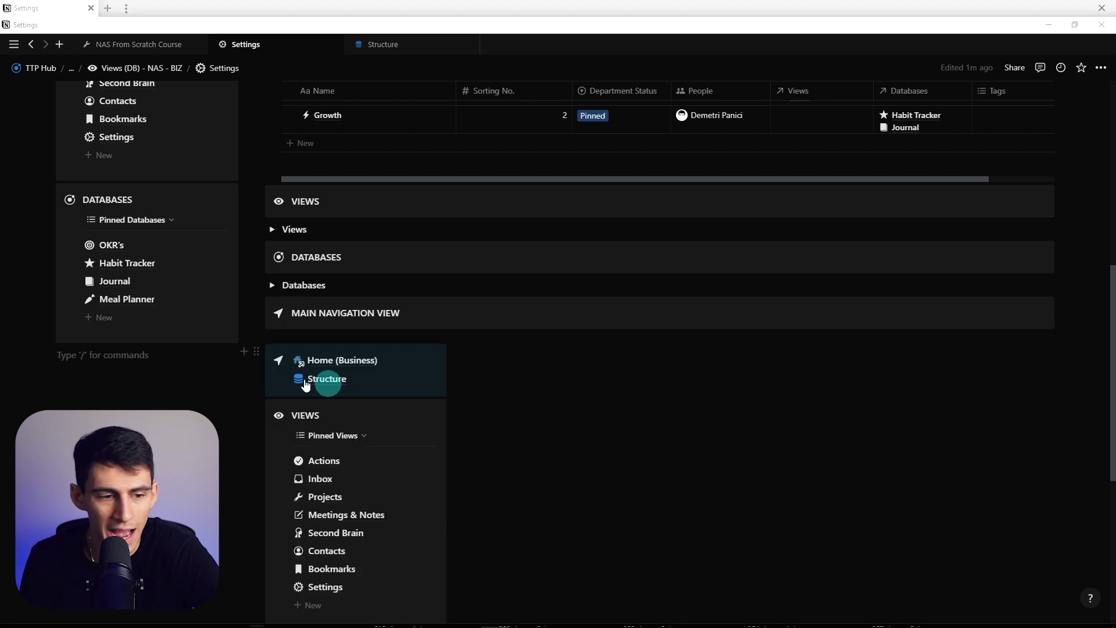
# Step: Add an ascending Department Sorting No. sort above Sorting No. in the navigation's Pinned Views list and save it for everyone
pyautogui.scroll(8, 237, 366)
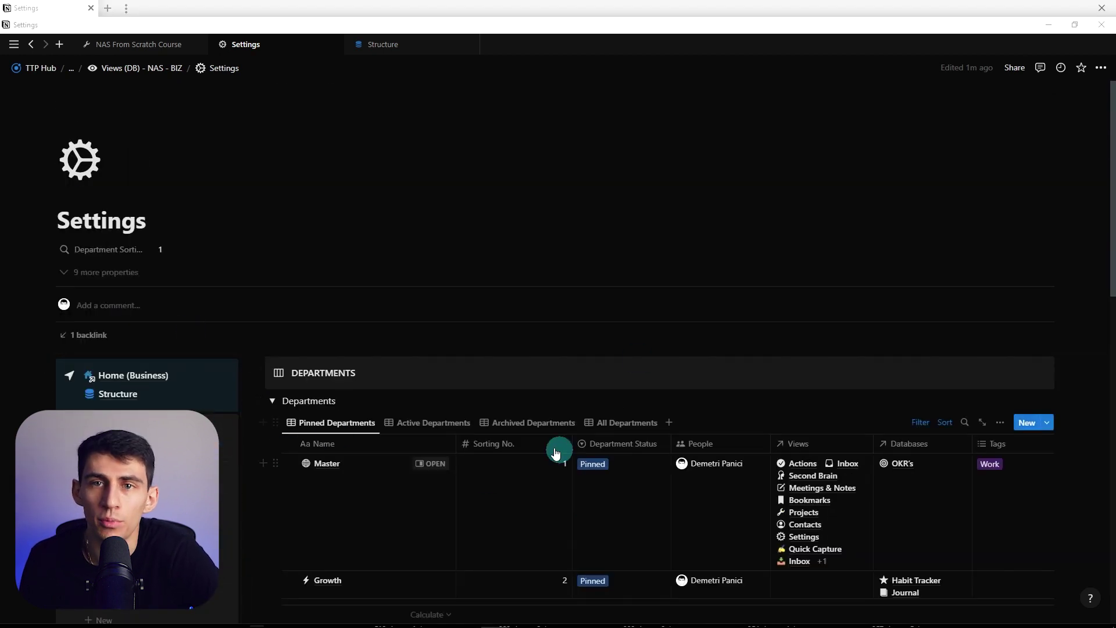
pyautogui.scroll(-2, 354, 428)
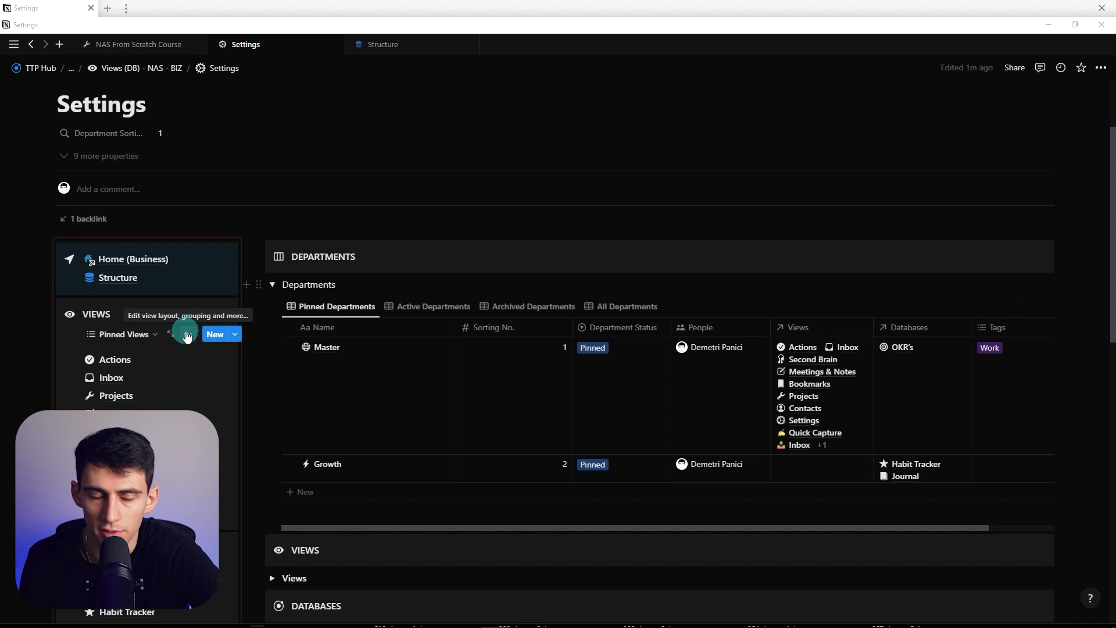
pyautogui.click(187, 335)
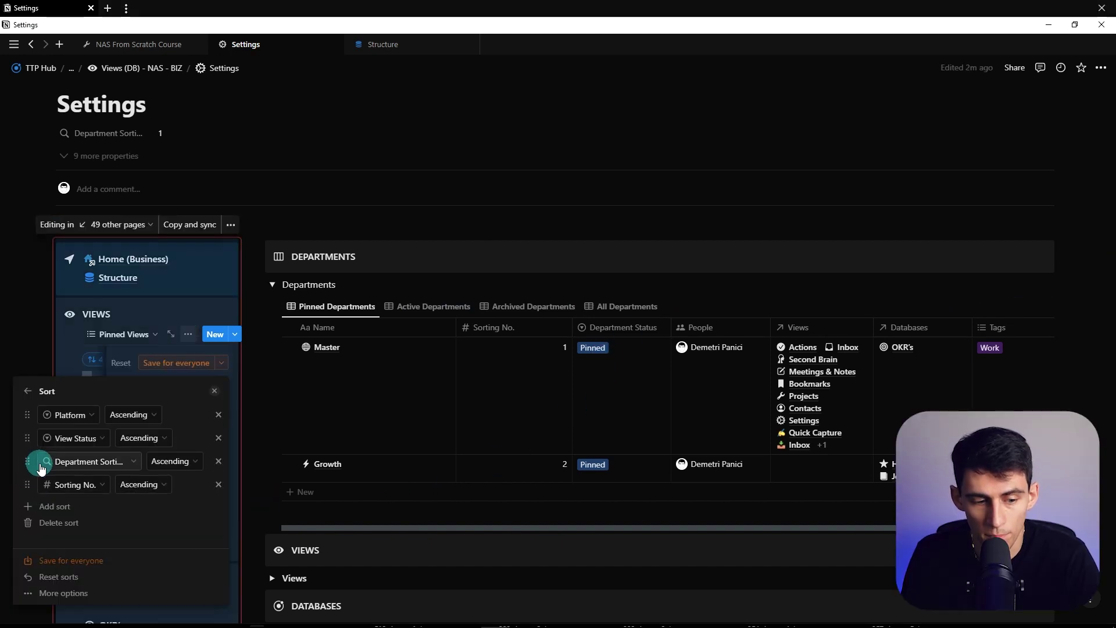
pyautogui.click(189, 363)
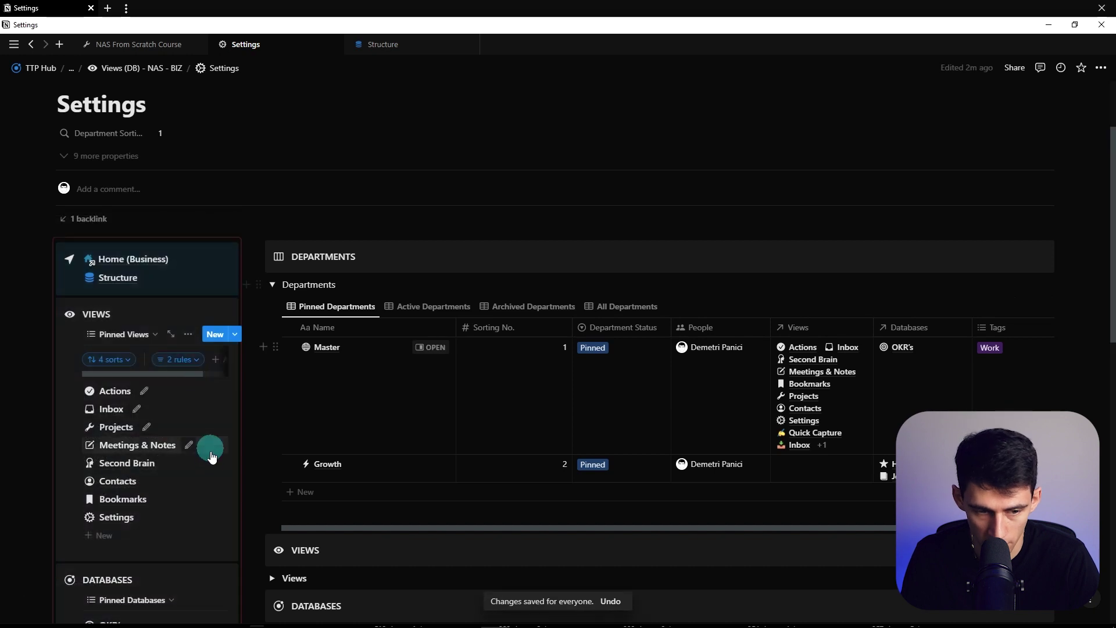
# Step: Add a Department Sorting No. sort above Sorting No. in the navigation's Pinned Databases list and save it for everyone
pyautogui.scroll(-1, 198, 483)
pyautogui.click(204, 543)
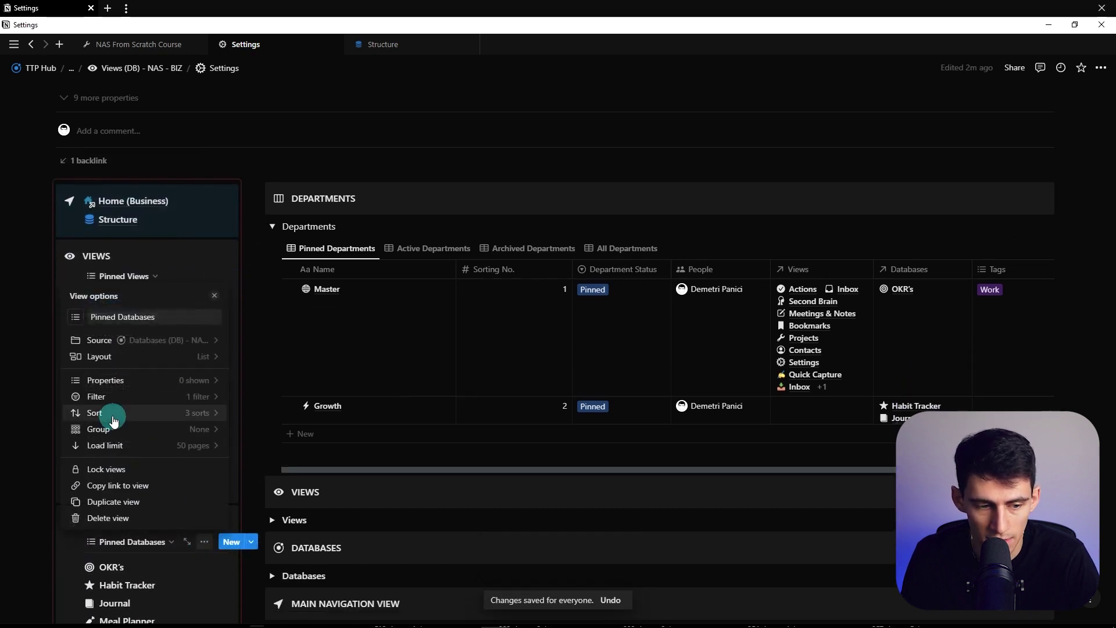
pyautogui.click(111, 419)
pyautogui.click(81, 501)
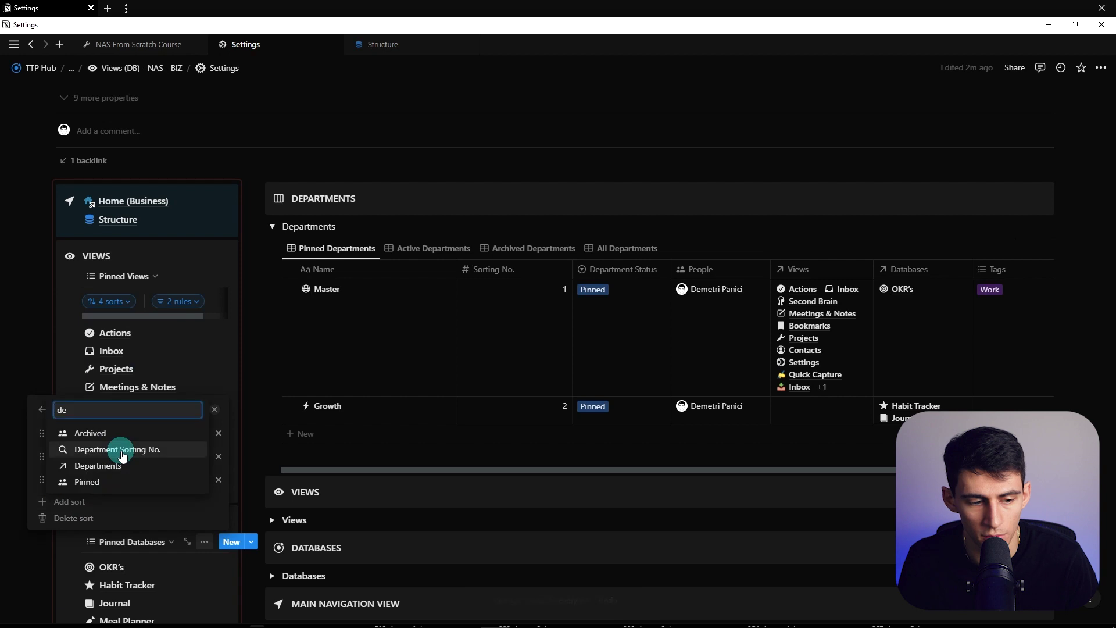
pyautogui.click(117, 453)
pyautogui.moveTo(27, 407); pyautogui.dragTo(30, 383)
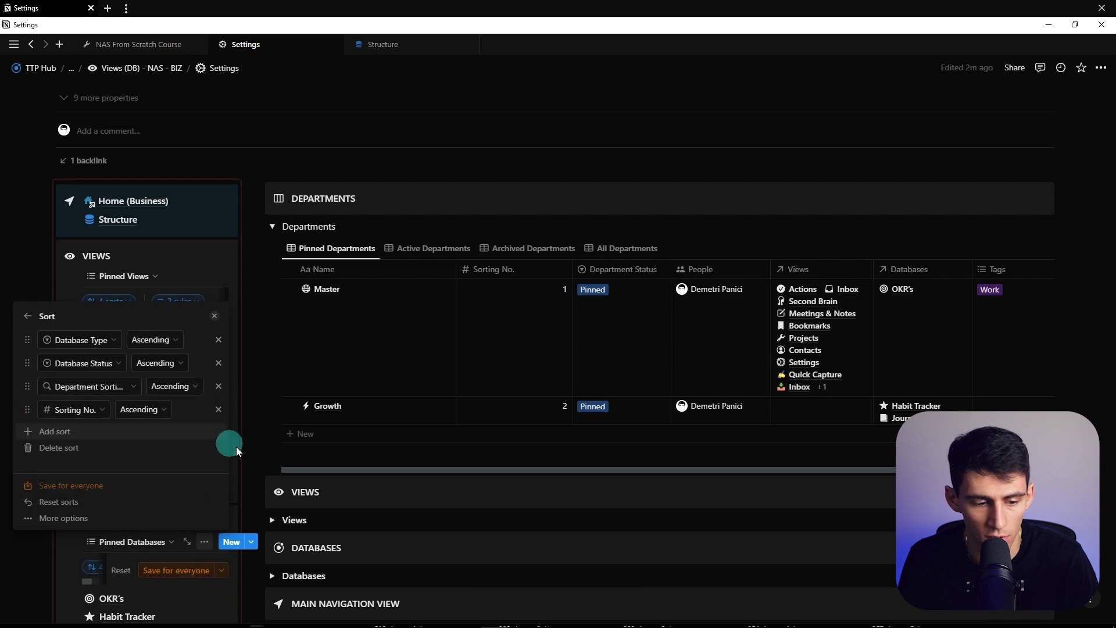
pyautogui.click(187, 570)
# Step: Test the navigation order by setting the Growth department's sorting number to 4, and restore it to 2
pyautogui.scroll(-2, 518, 391)
pyautogui.click(501, 300)
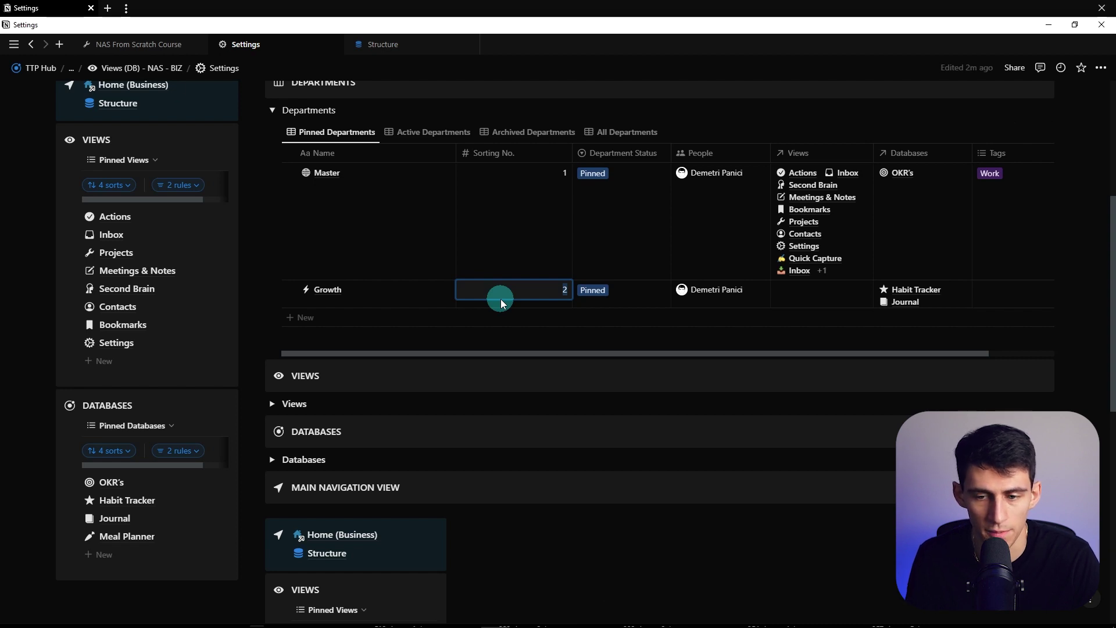
pyautogui.write('4')
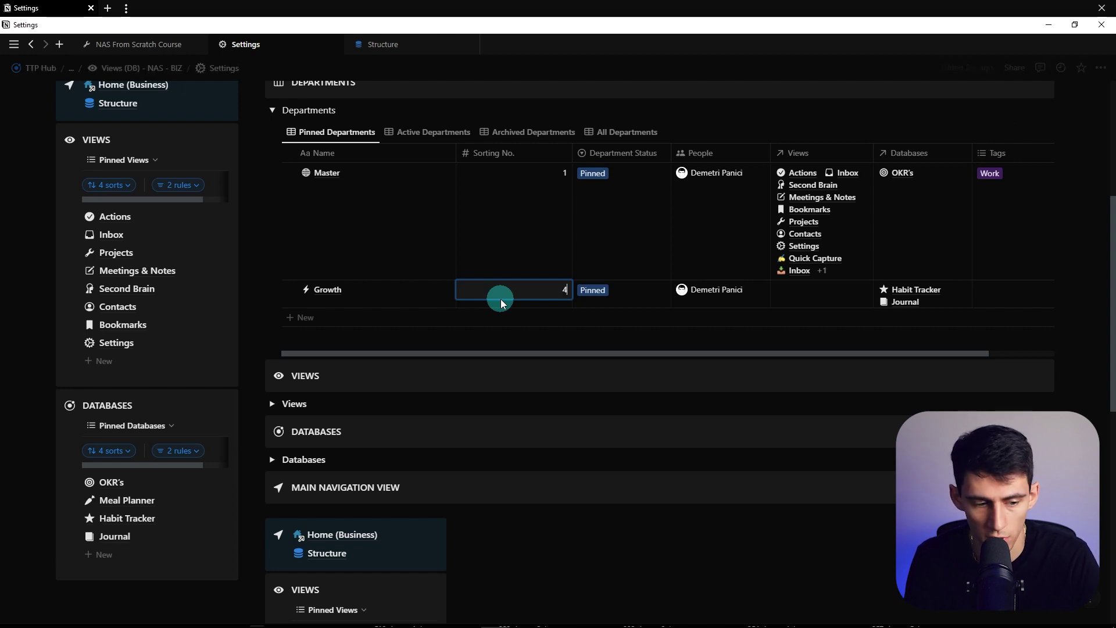
pyautogui.press('BackSpace')
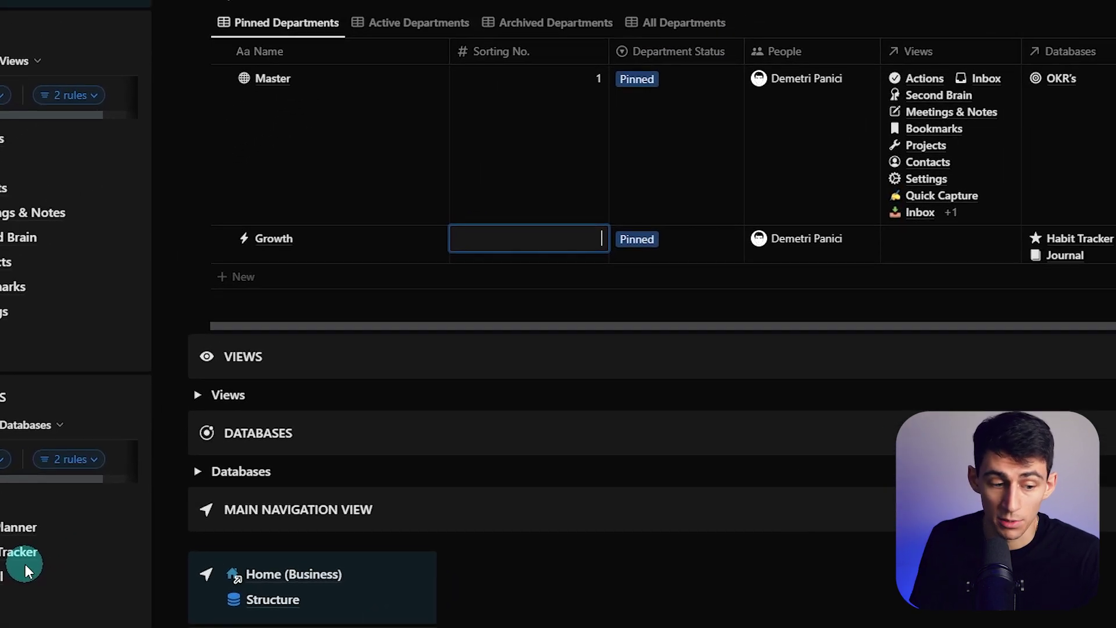
pyautogui.write('2')
pyautogui.press('Escape')
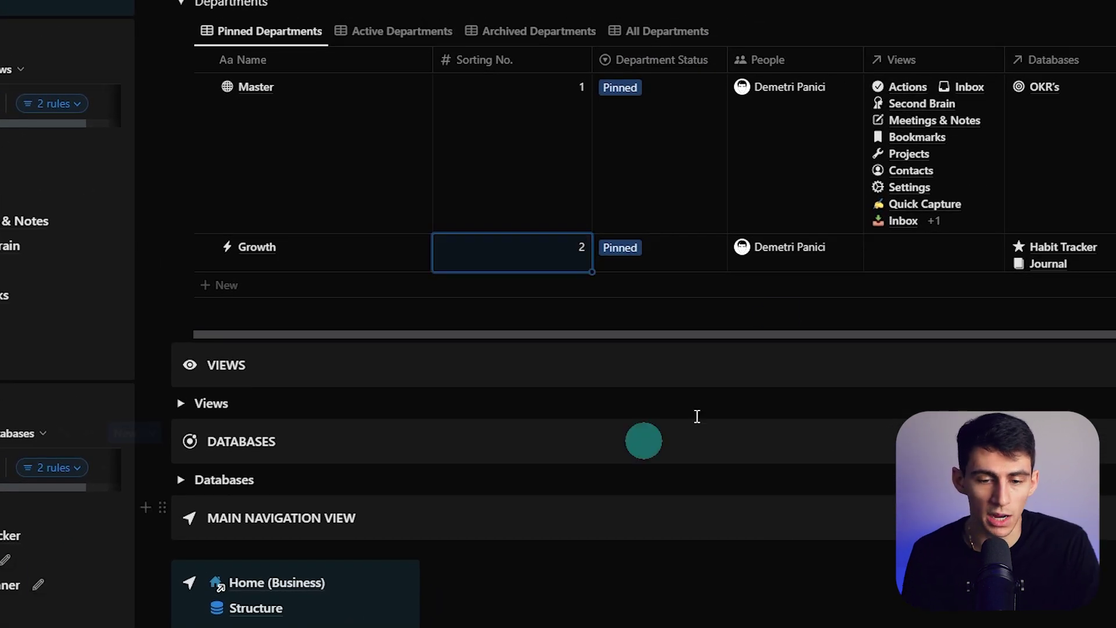
# Step: Open the Growth department and change its lightning icon's colour to yellow
pyautogui.click(386, 246)
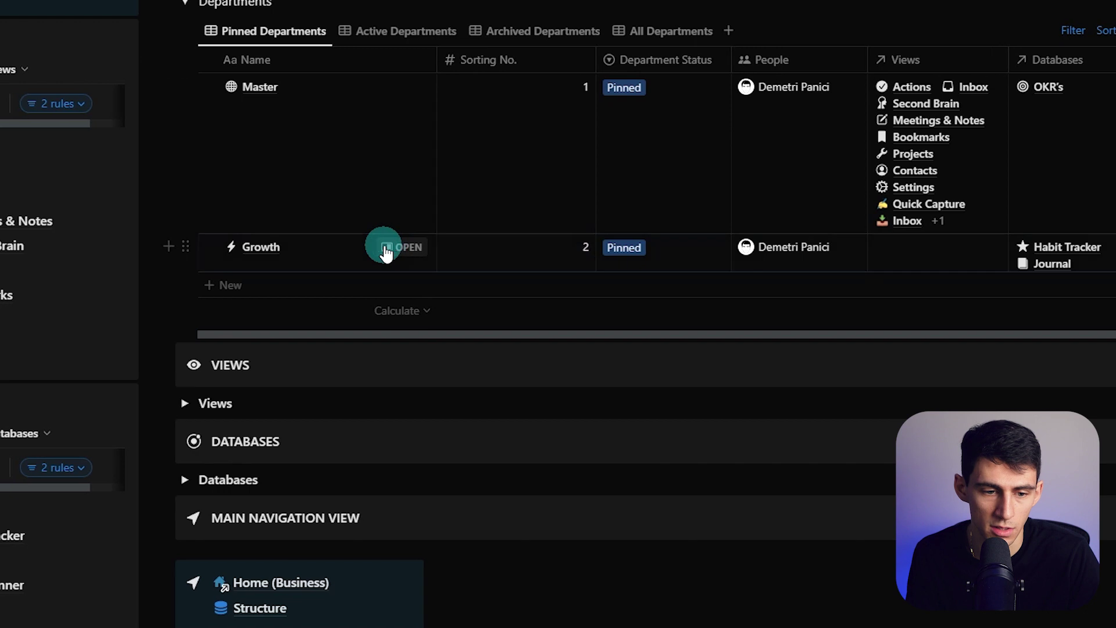
pyautogui.click(628, 8)
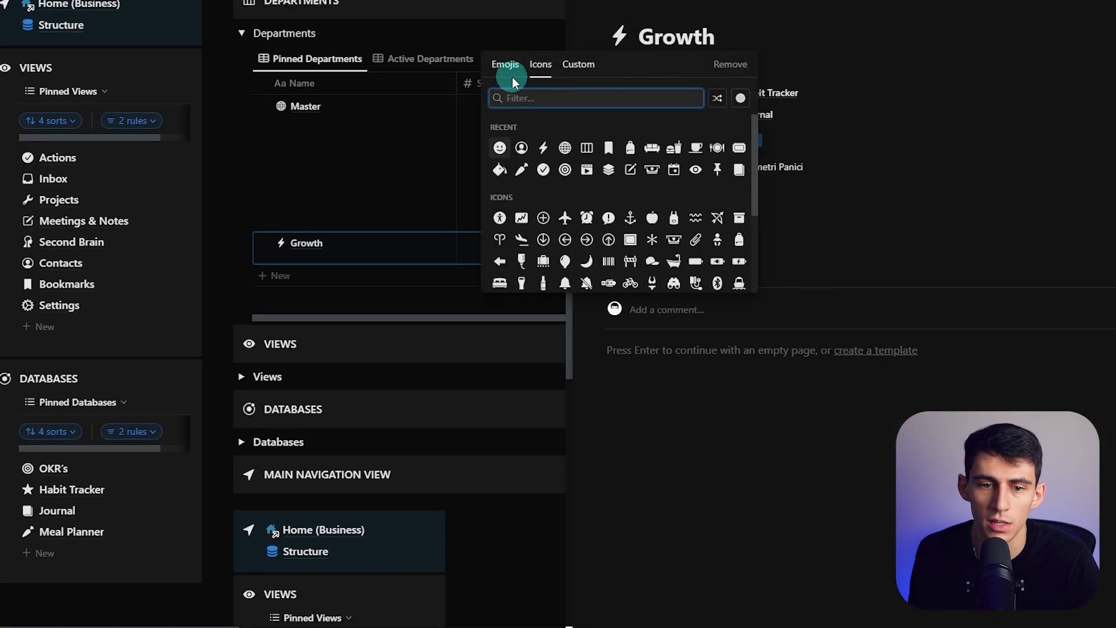
pyautogui.click(741, 98)
pyautogui.click(764, 121)
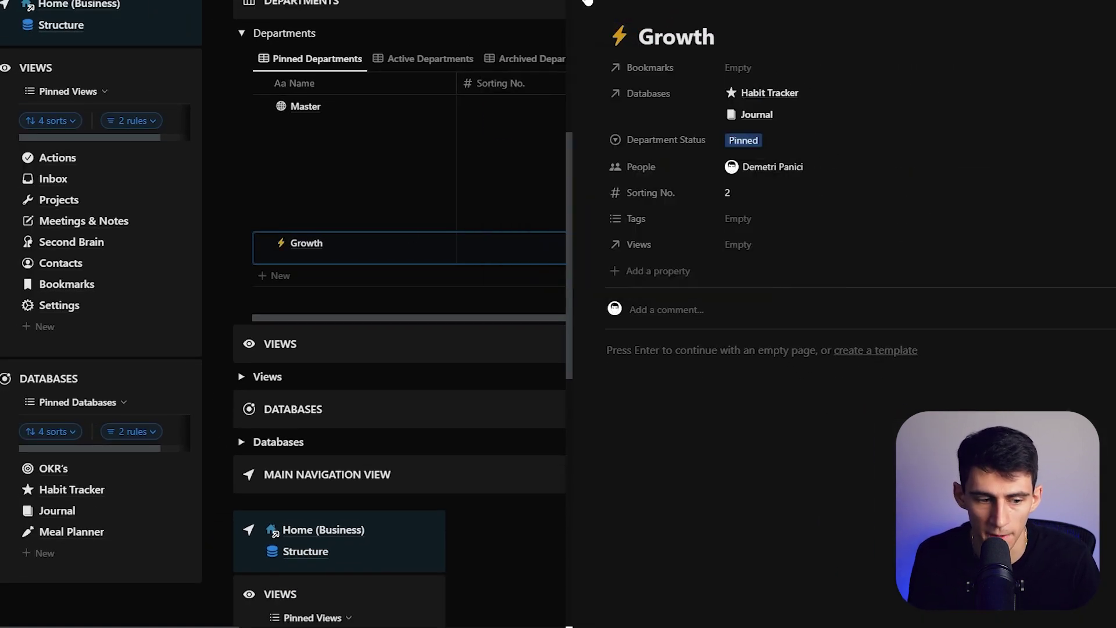
# Step: Recolour the Habit Tracker and Journal icons yellow and the Meal Planner icon blue in the navigation's Pinned Databases list
pyautogui.press('Escape')
pyautogui.click(29, 491)
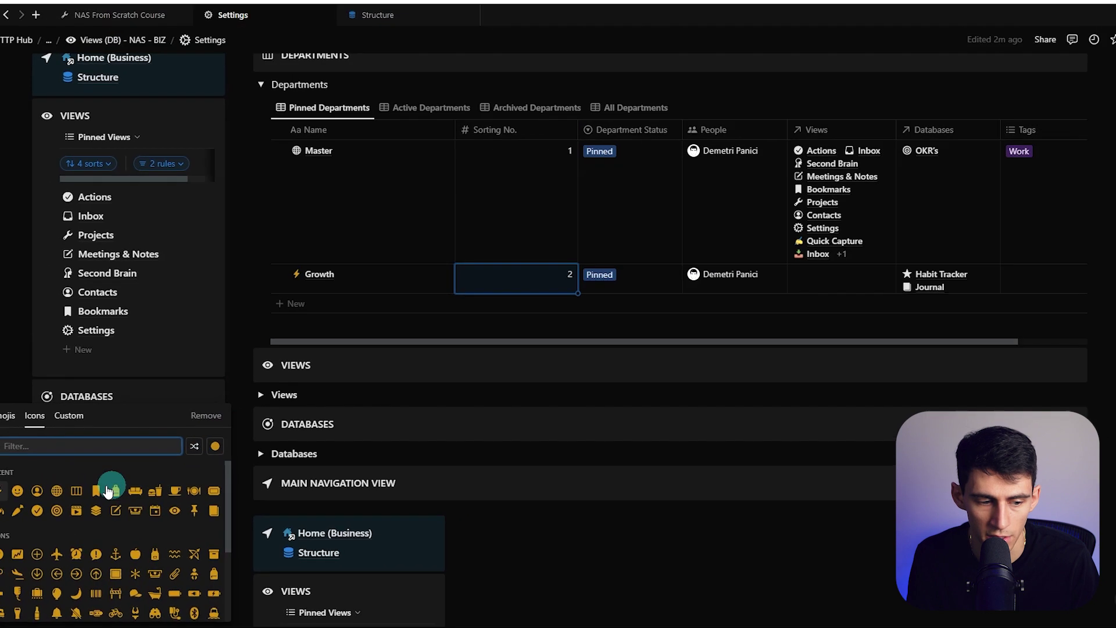
pyautogui.click(71, 483)
pyautogui.click(87, 521)
pyautogui.click(84, 520)
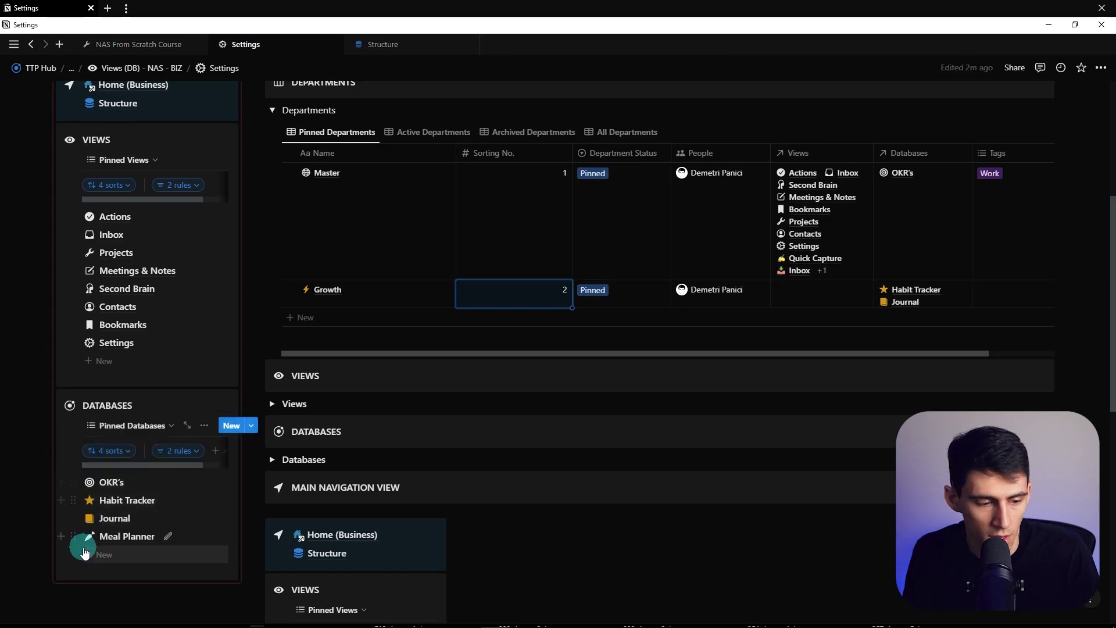
pyautogui.click(90, 538)
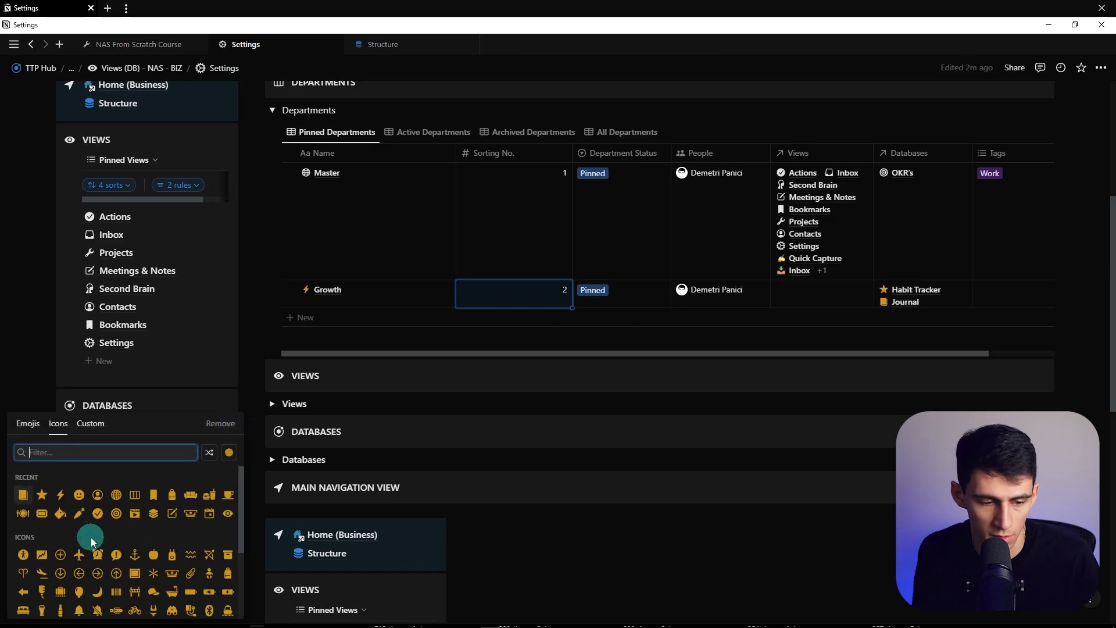
pyautogui.click(255, 456)
# Step: Open the Life department from the active departments and change its smiley icon's colour to blue
pyautogui.scroll(1, 429, 199)
pyautogui.click(431, 190)
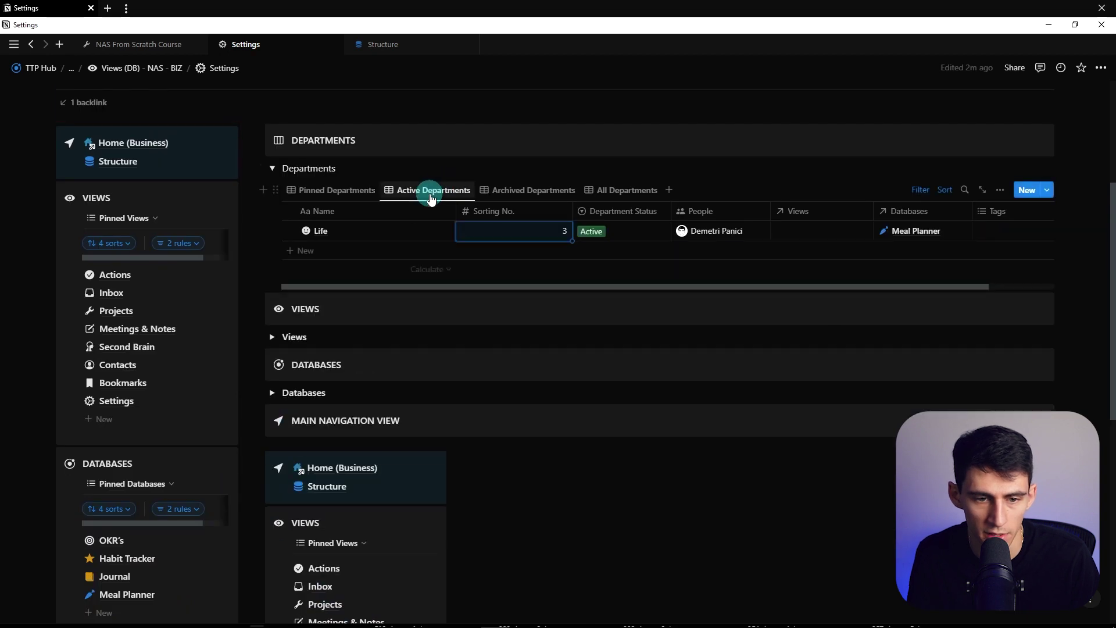
pyautogui.click(432, 231)
pyautogui.click(599, 112)
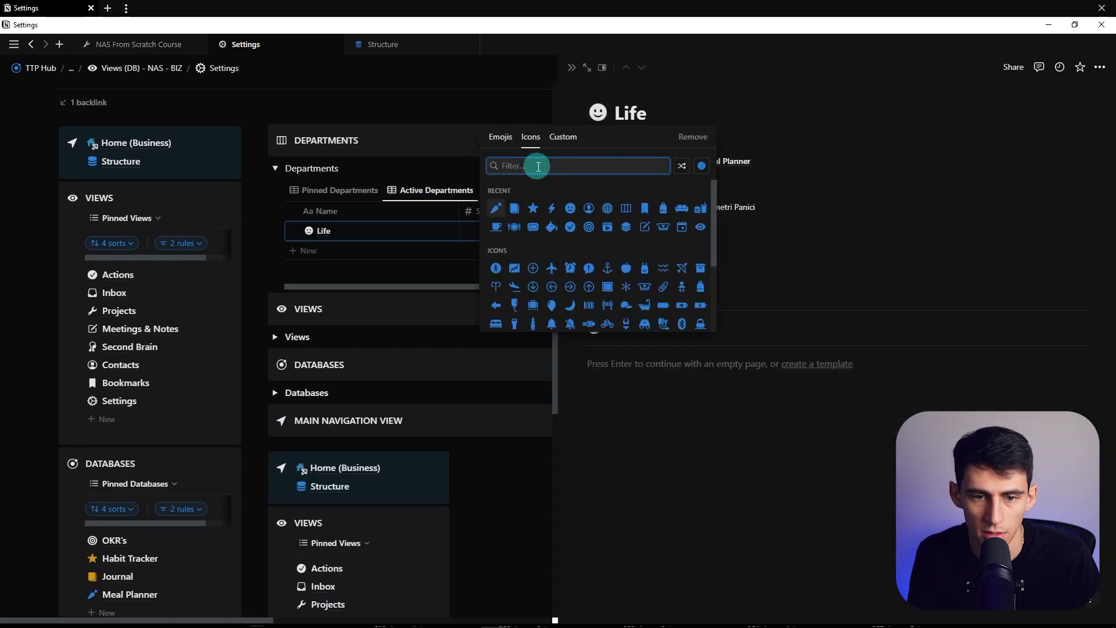
pyautogui.click(568, 208)
pyautogui.click(570, 67)
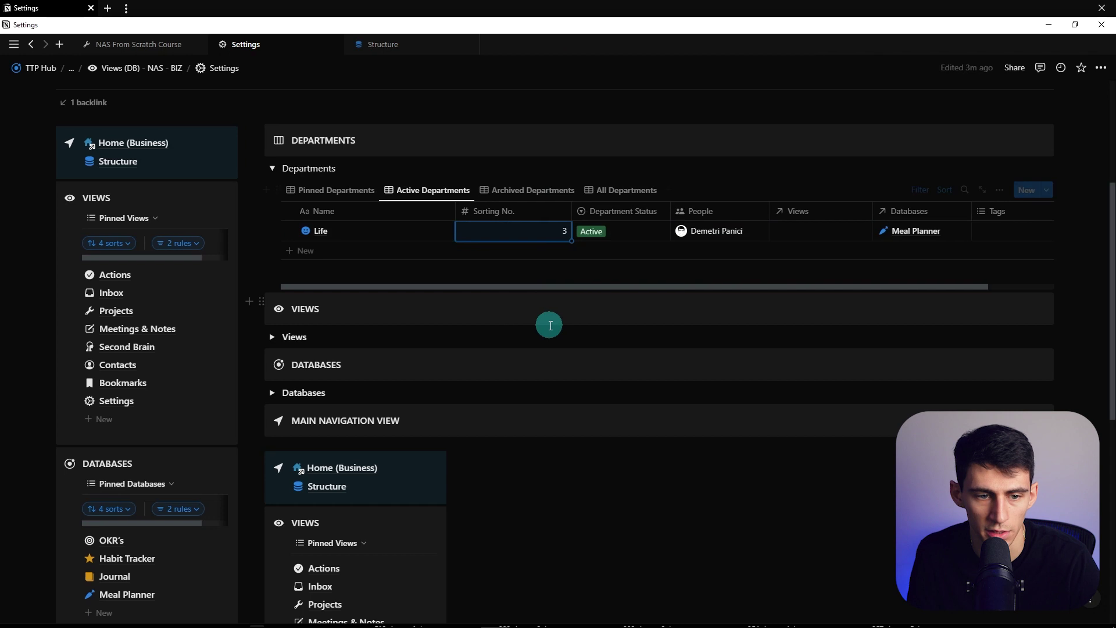
pyautogui.scroll(-3, 548, 324)
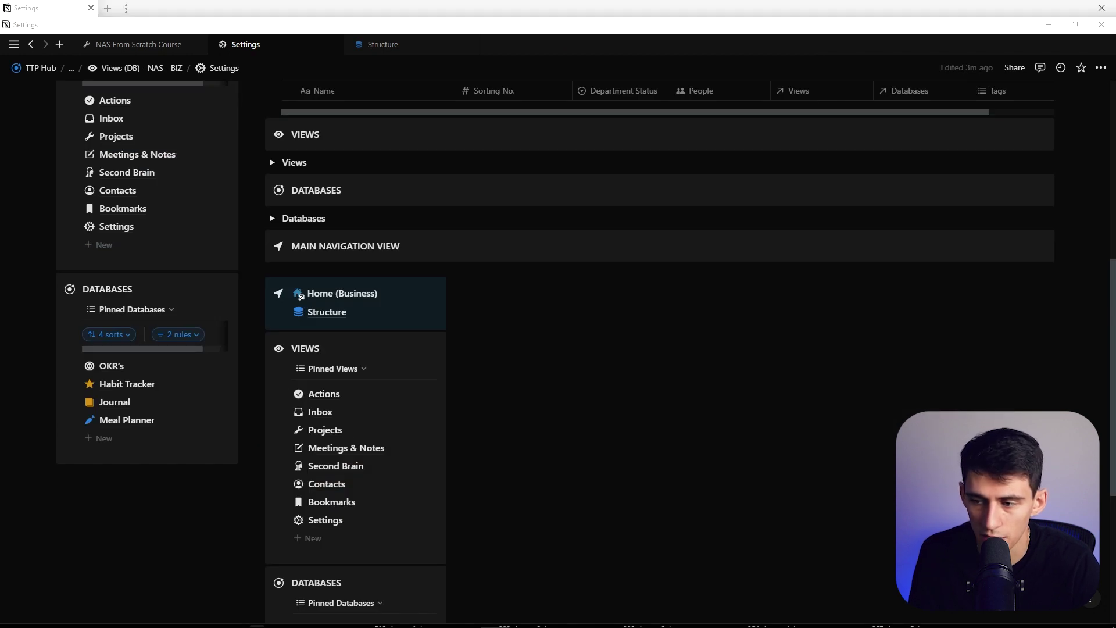
pyautogui.scroll(2, 178, 256)
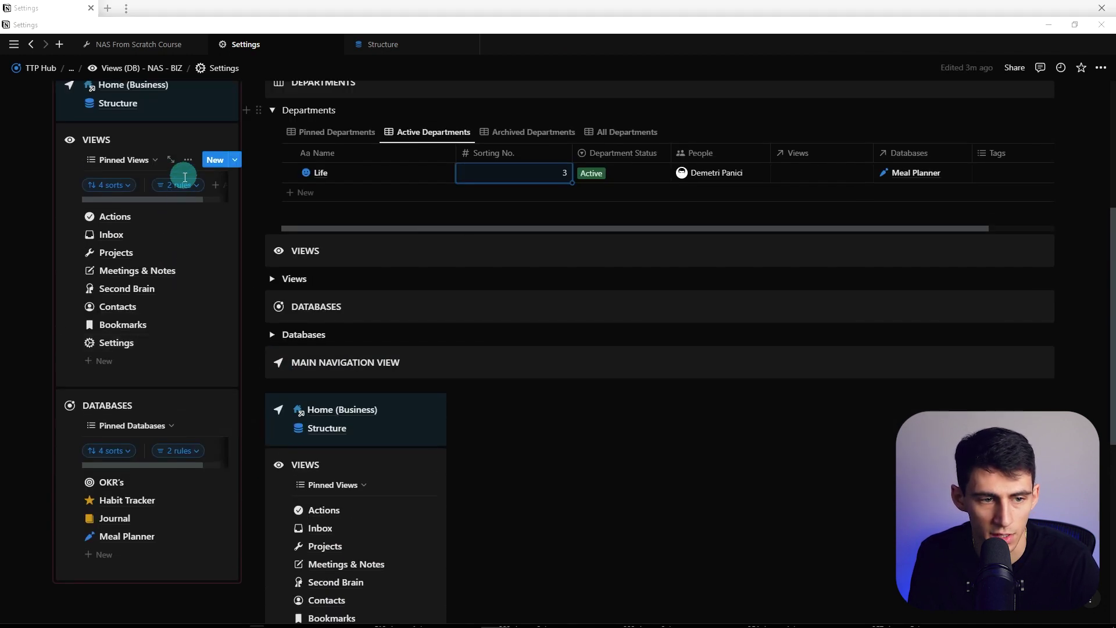
pyautogui.click(178, 185)
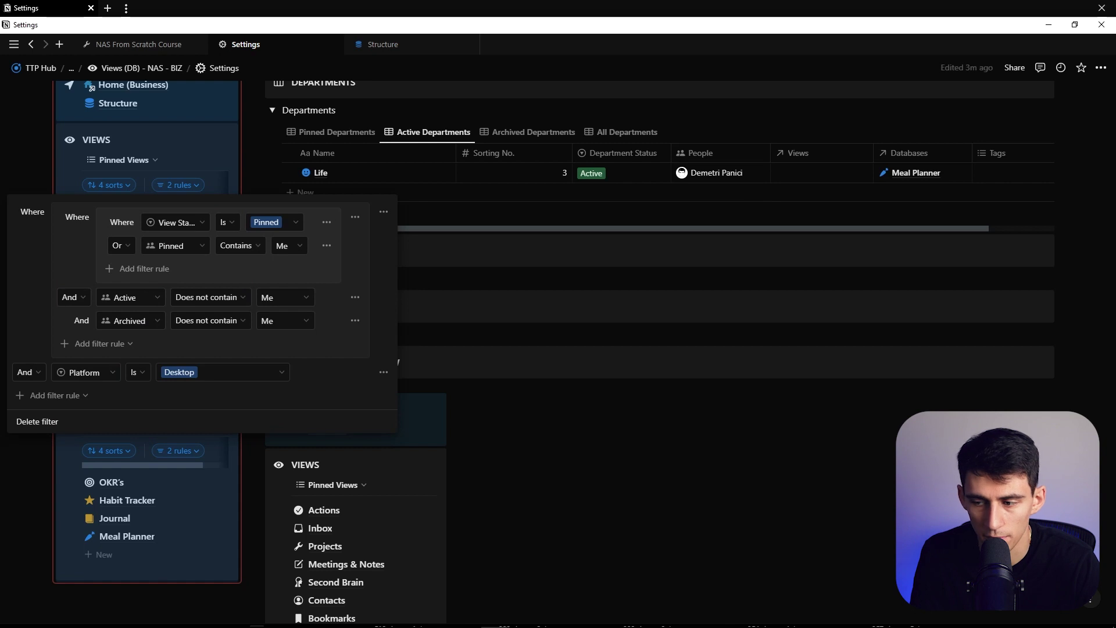
pyautogui.press('Escape')
# Step: Convert the Databases table's People property into a rollup of the People property through the Departments relation
pyautogui.click(717, 403)
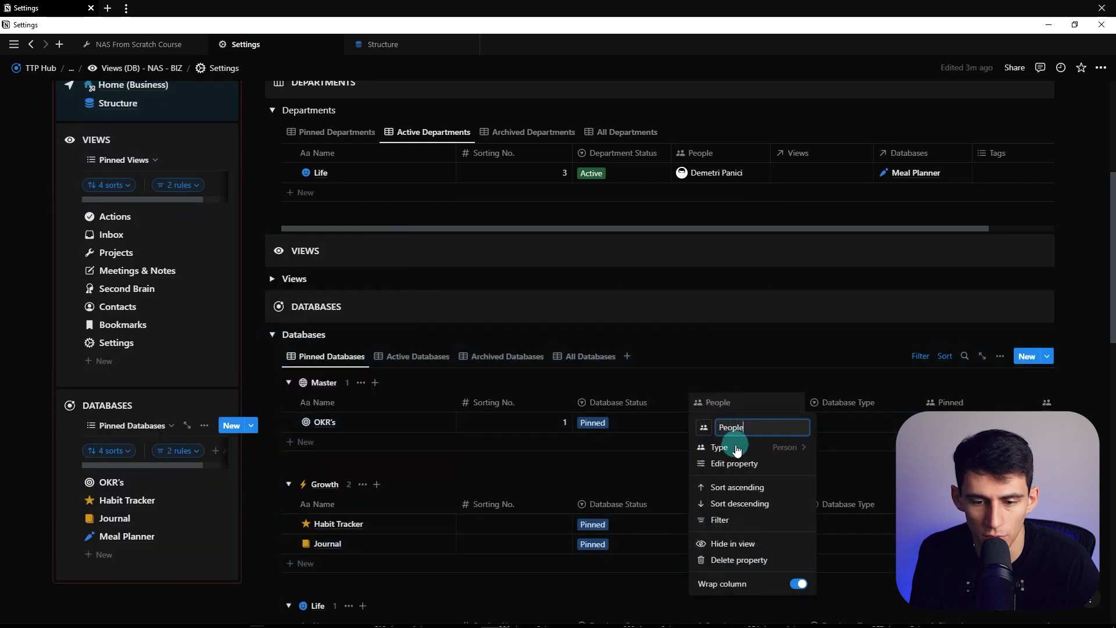
pyautogui.click(737, 465)
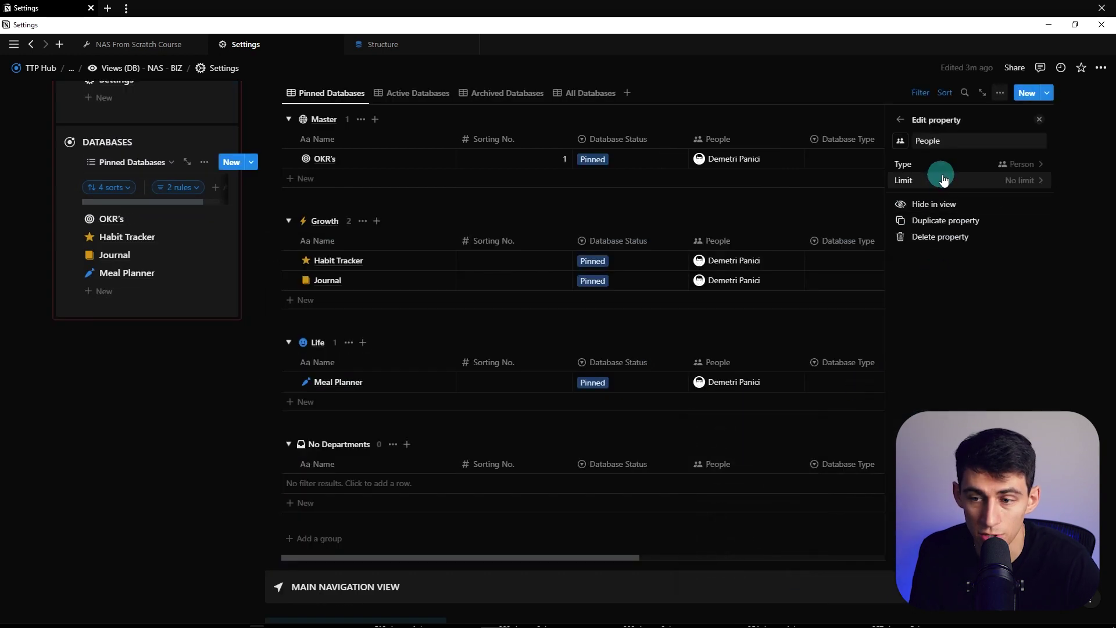
pyautogui.click(954, 167)
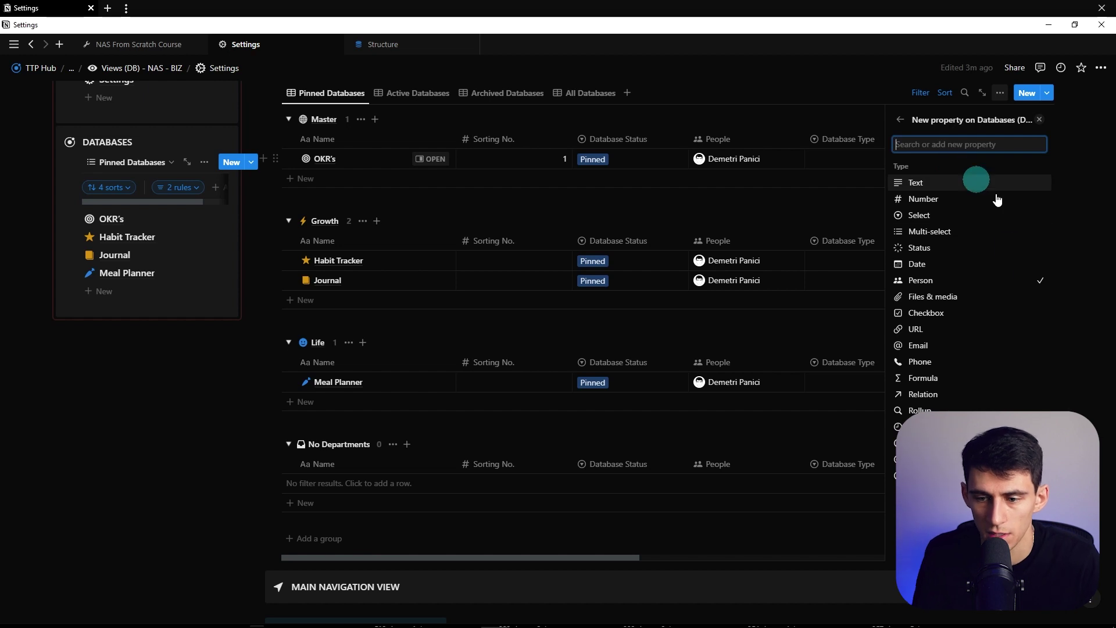
pyautogui.click(949, 406)
pyautogui.click(992, 181)
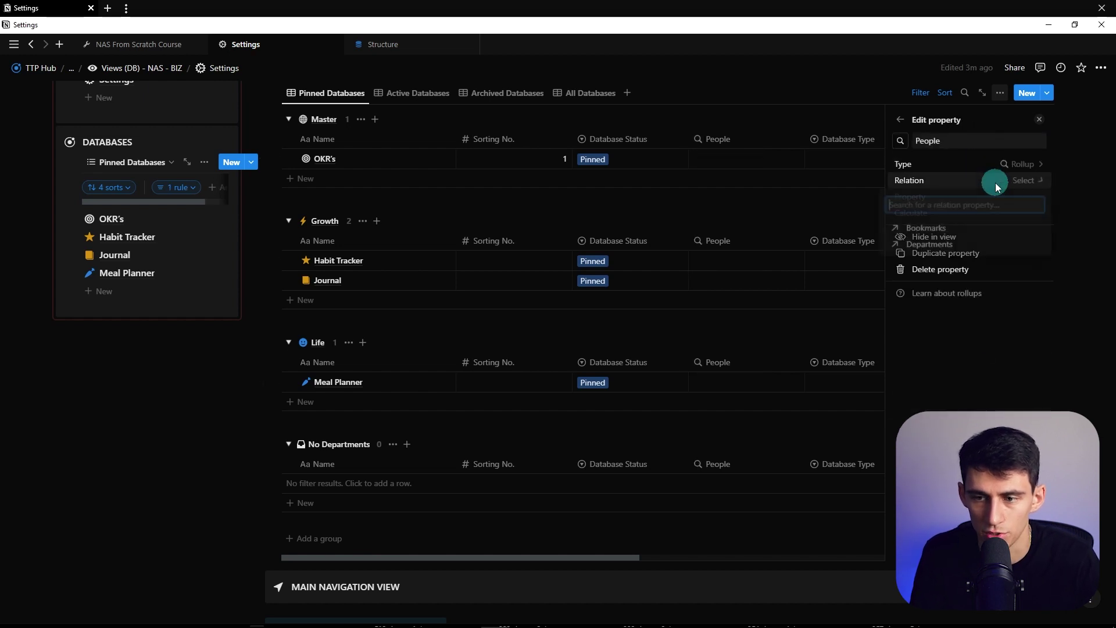
pyautogui.click(938, 245)
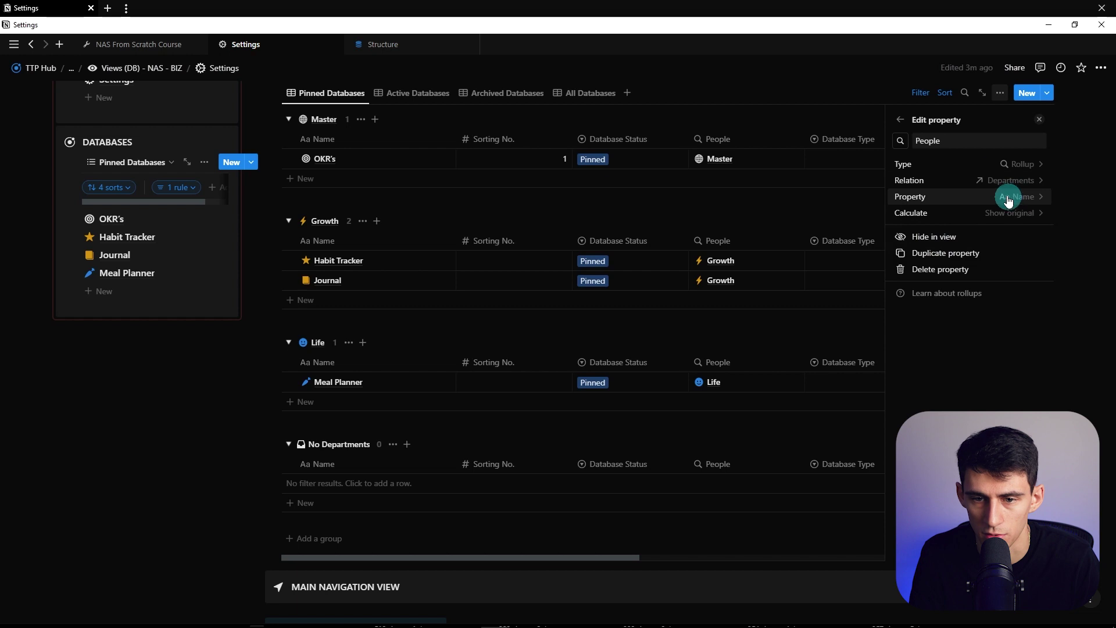
pyautogui.click(1007, 200)
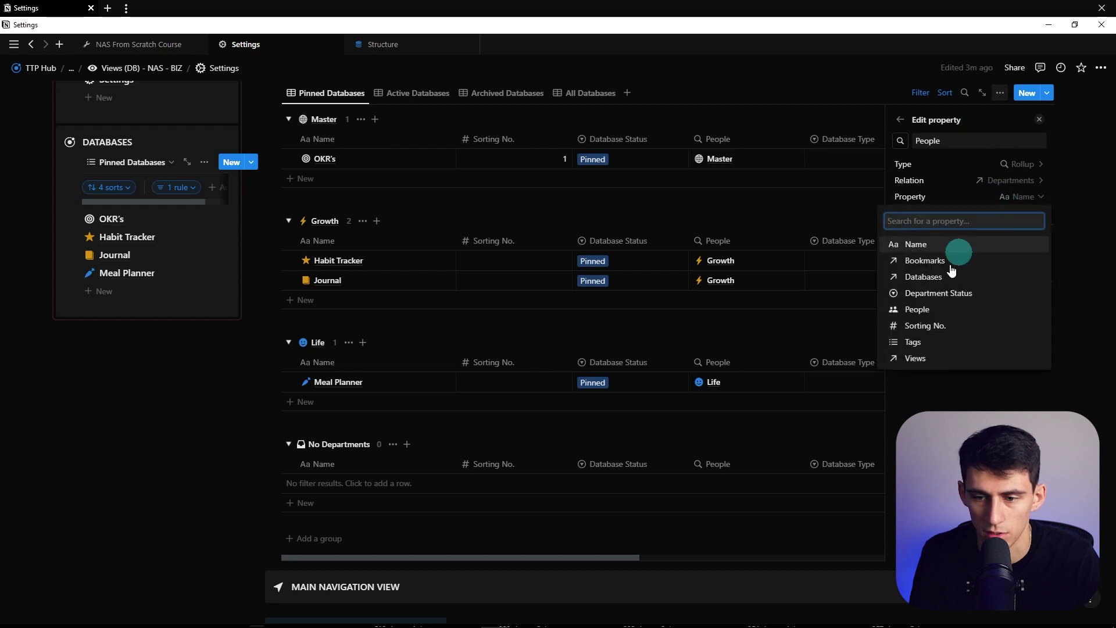
pyautogui.click(914, 310)
pyautogui.click(105, 352)
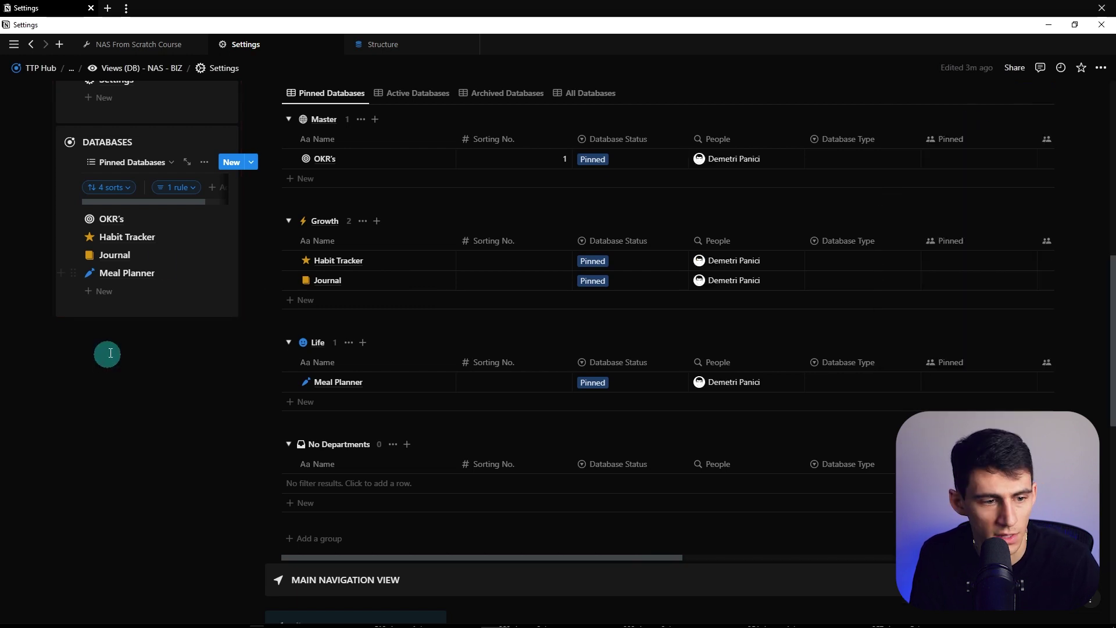
# Step: Add a People contains Me filter rule to the navigation's Pinned Databases list and save it for everyone
pyautogui.click(182, 188)
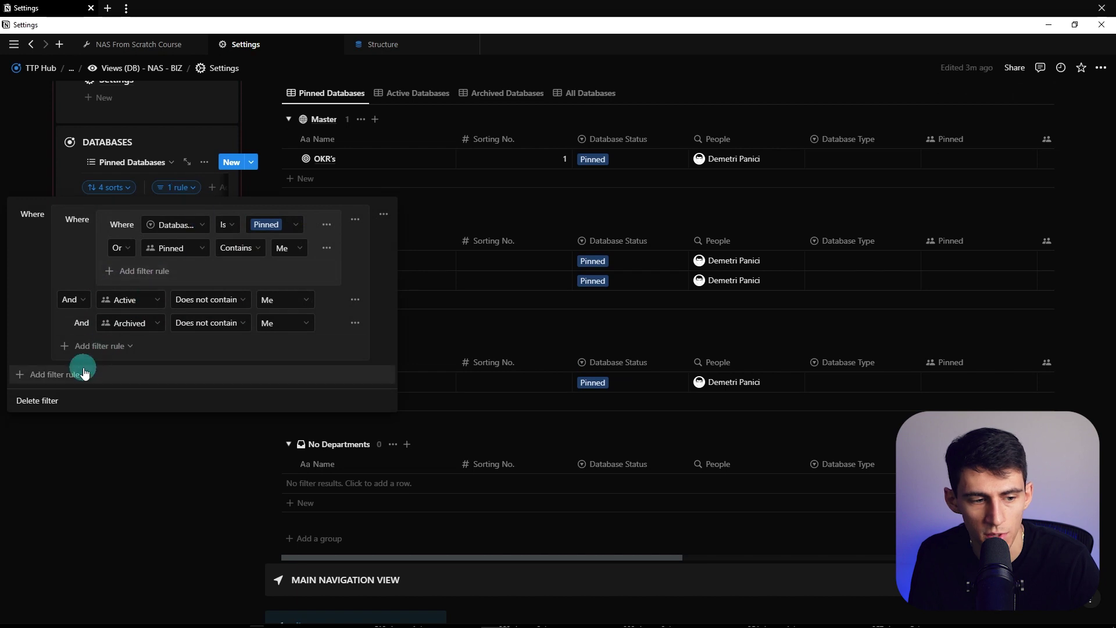
pyautogui.click(73, 375)
pyautogui.click(86, 398)
pyautogui.click(82, 374)
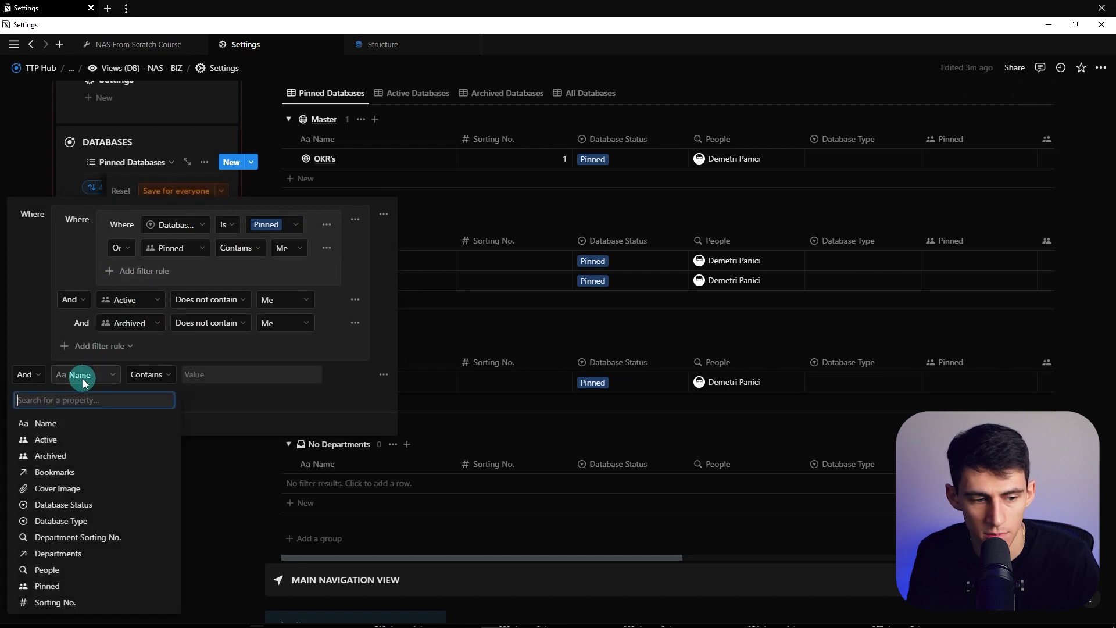
pyautogui.write('people')
pyautogui.press('Return')
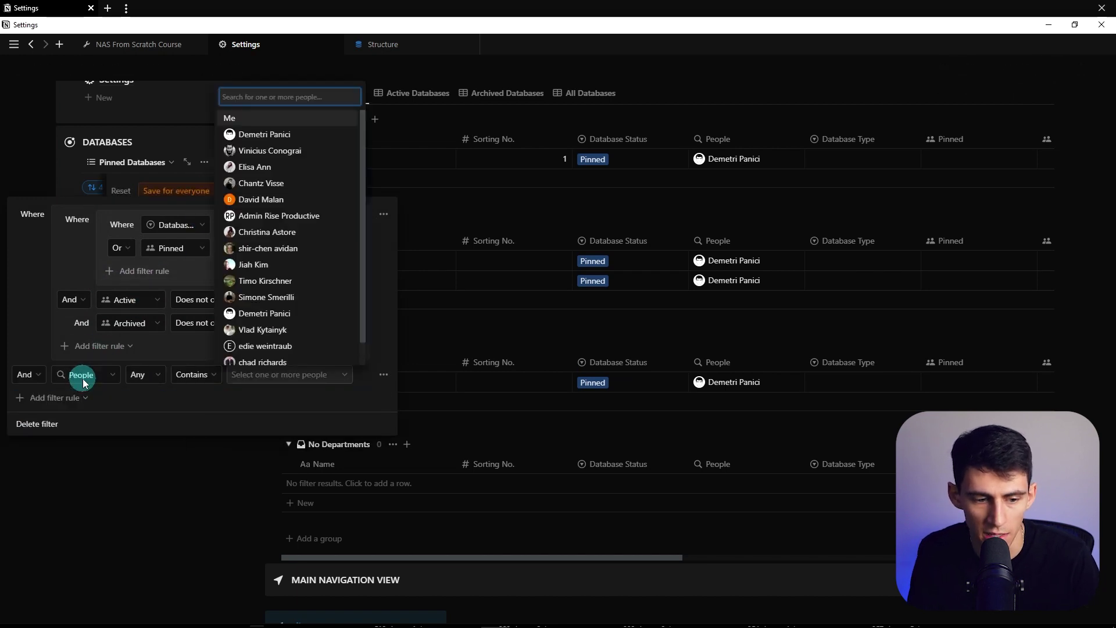
pyautogui.click(176, 191)
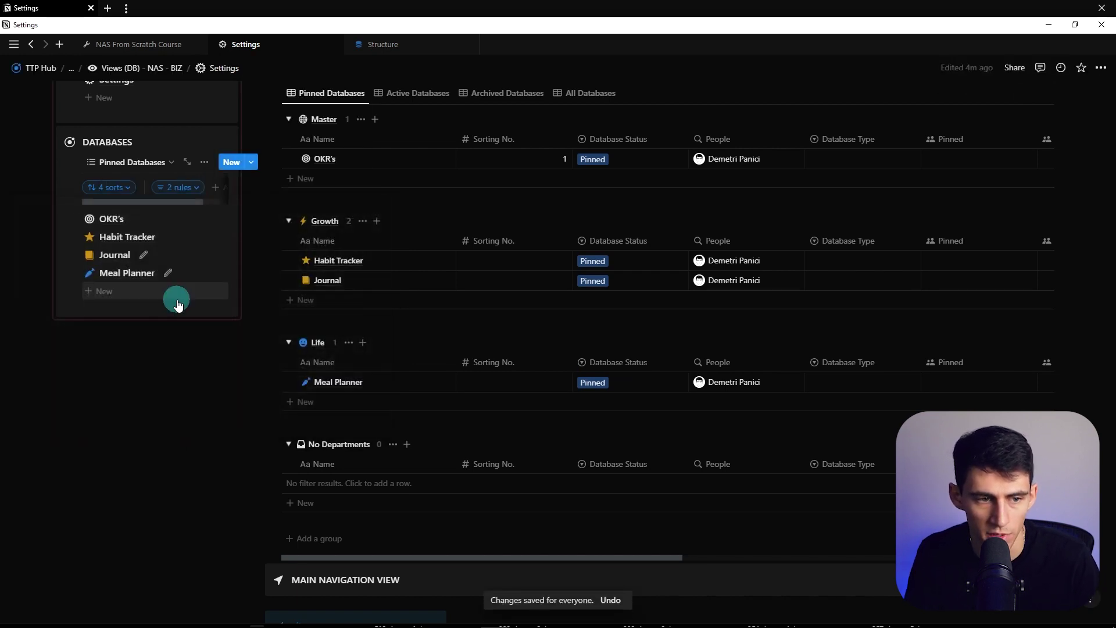
# Step: Add a People contains Me filter rule to the navigation's Pinned Views list
pyautogui.scroll(4, 177, 303)
pyautogui.click(190, 154)
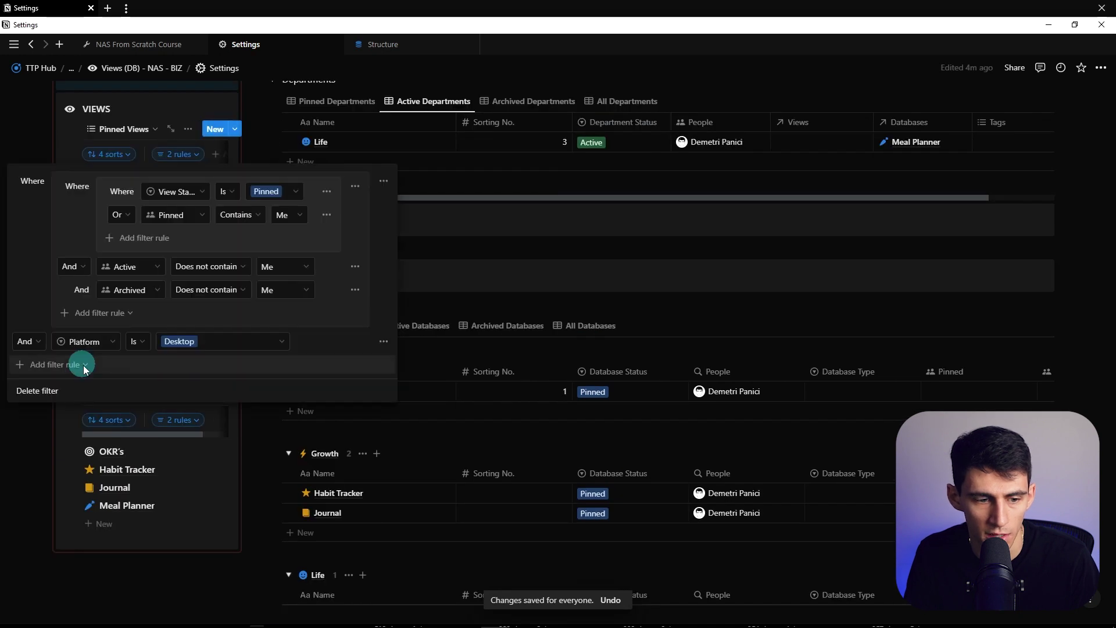
pyautogui.click(85, 386)
pyautogui.press('Escape')
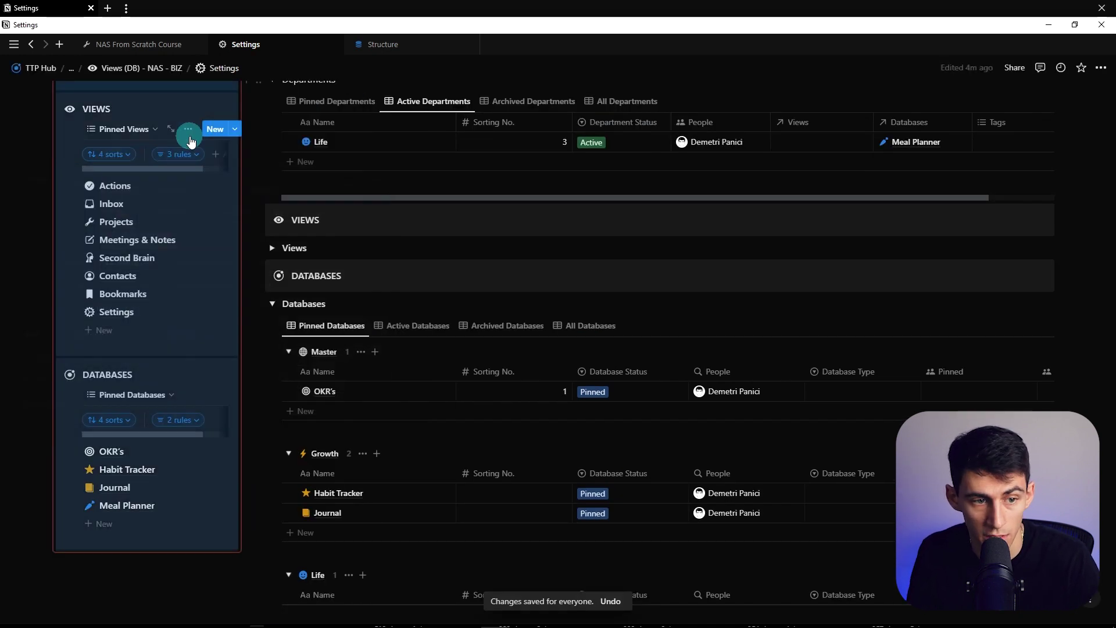
# Step: On the Structure page, add a People contains Me filter rule to the mobile Pinned Views list and save it for everyone
pyautogui.scroll(2, 174, 168)
pyautogui.click(150, 184)
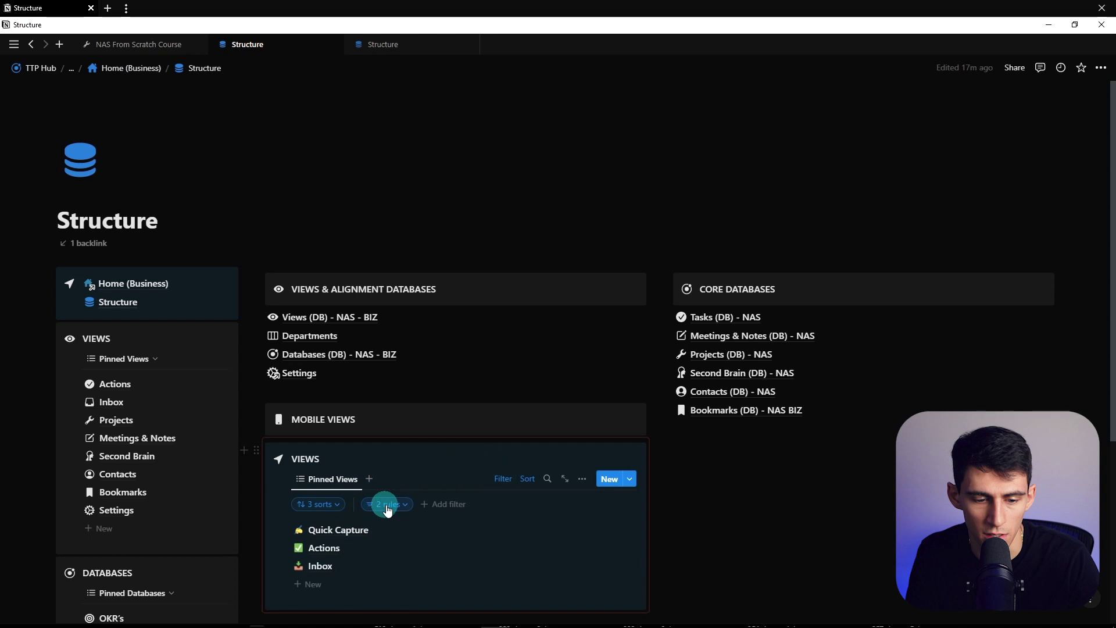
pyautogui.click(387, 507)
pyautogui.click(245, 457)
pyautogui.click(257, 476)
pyautogui.click(270, 435)
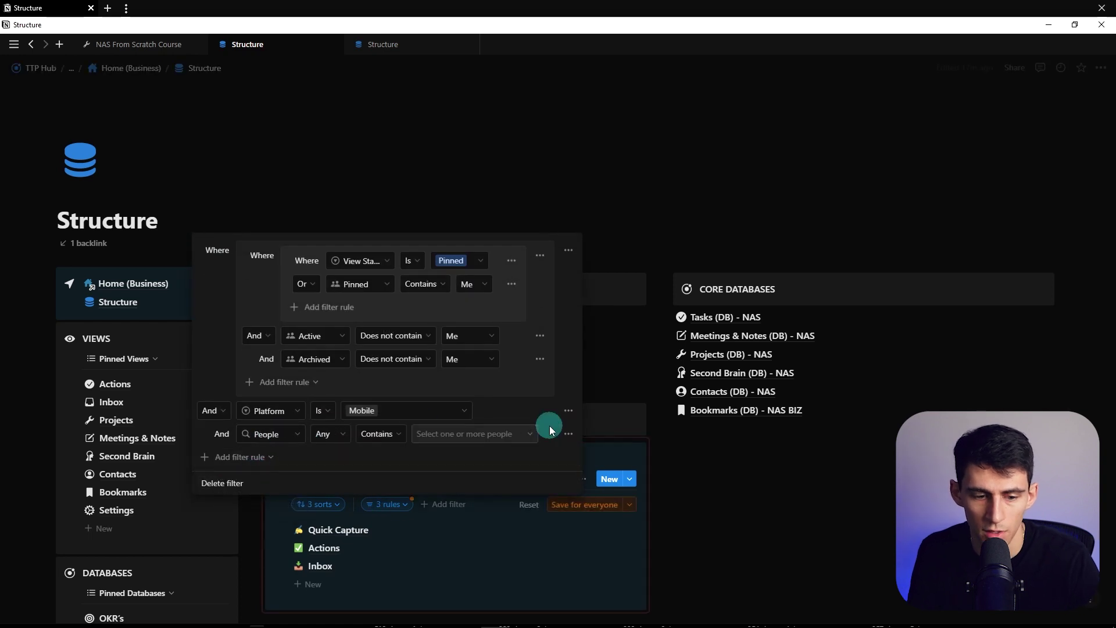
pyautogui.click(527, 433)
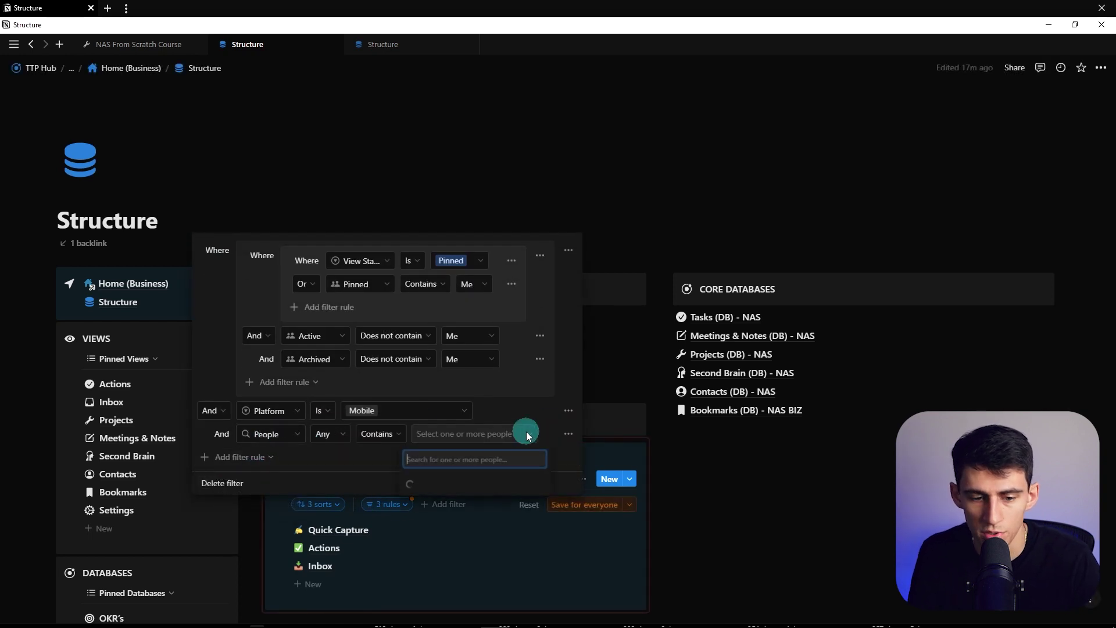
pyautogui.click(428, 161)
pyautogui.click(605, 493)
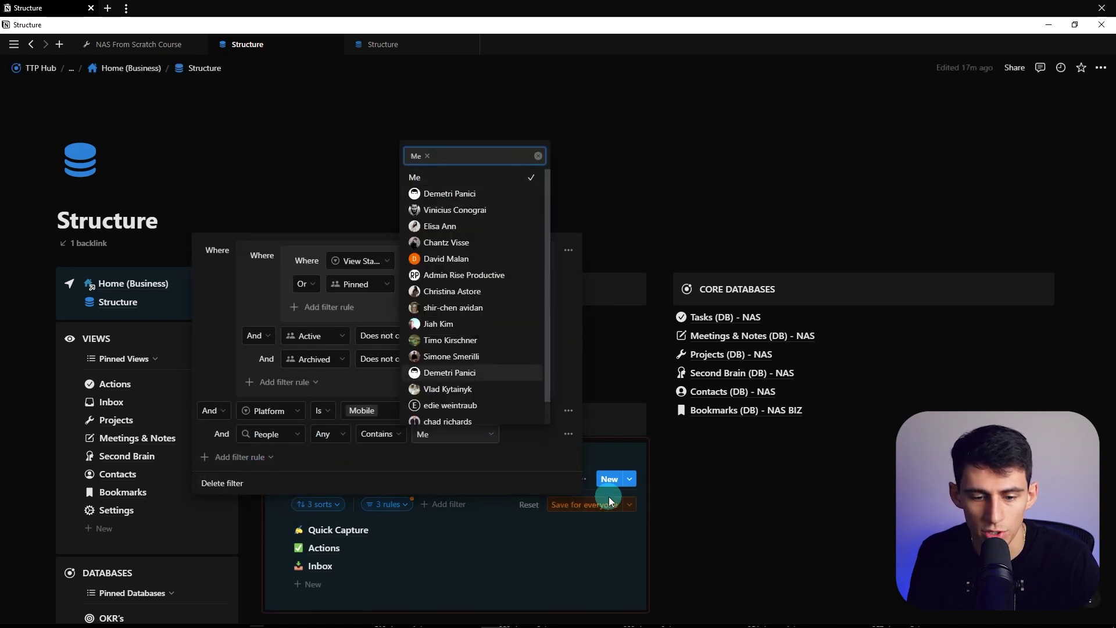
pyautogui.click(601, 505)
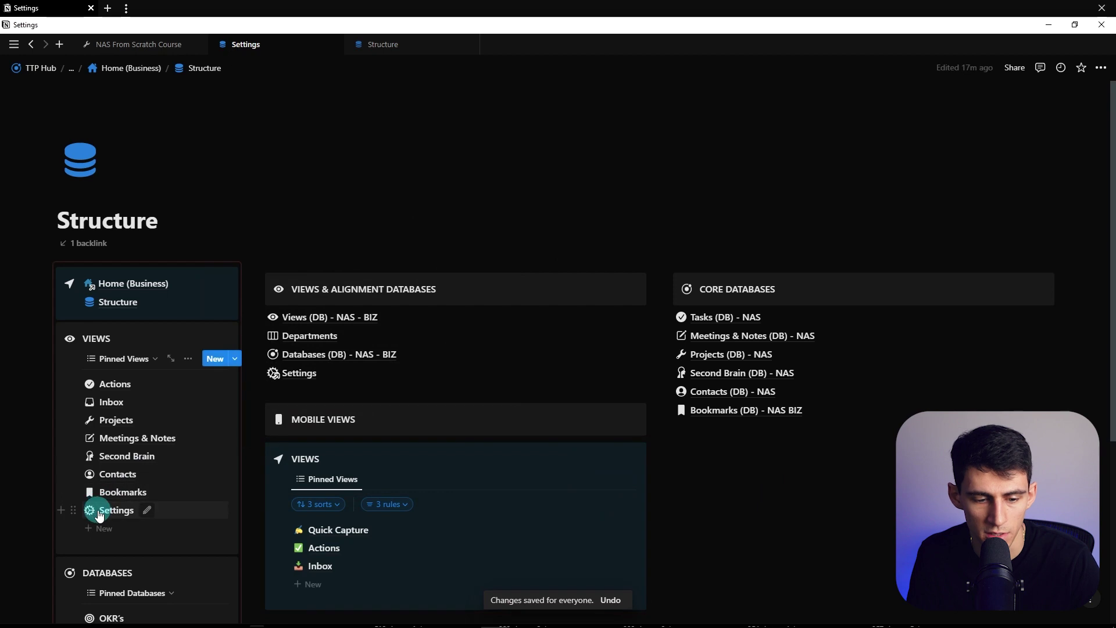
# Step: Return to the Settings page, set the Life department's status to Pinned, and show the pinned departments
pyautogui.click(99, 515)
pyautogui.click(337, 364)
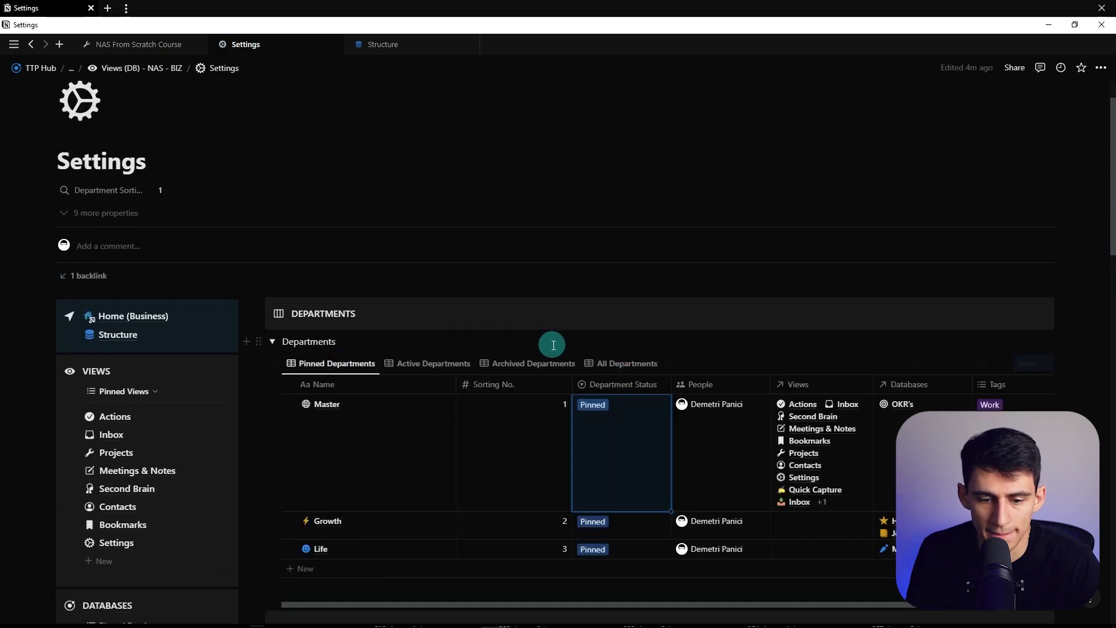
pyautogui.scroll(-3, 554, 345)
pyautogui.scroll(-1, 698, 369)
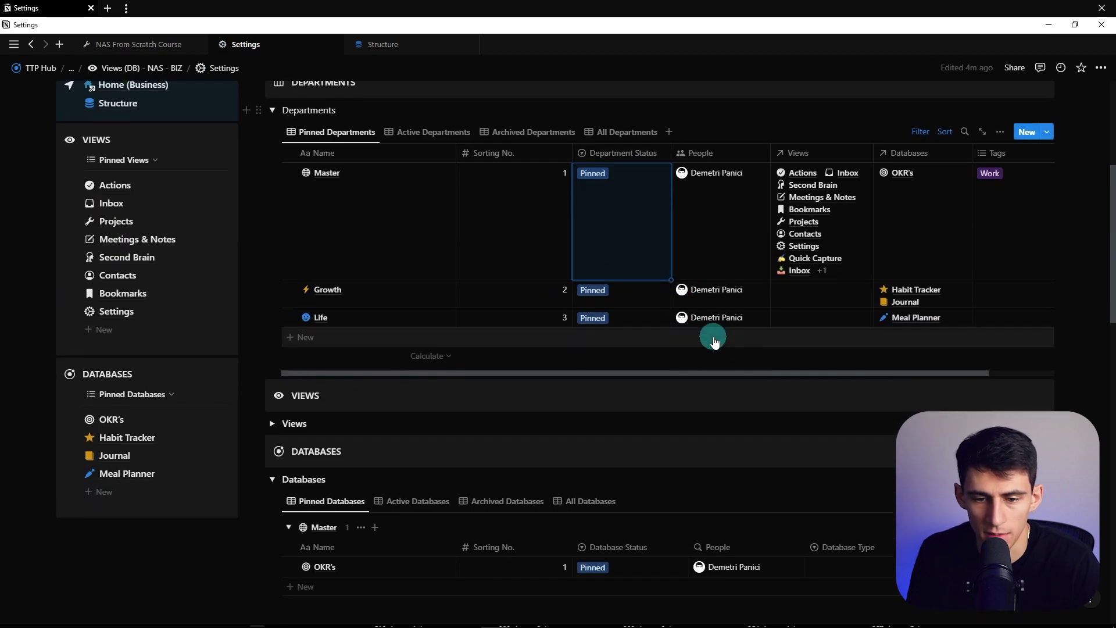
# Step: Test the navigation's People filter by clearing the Growth department's person, and undo the removal
pyautogui.click(725, 294)
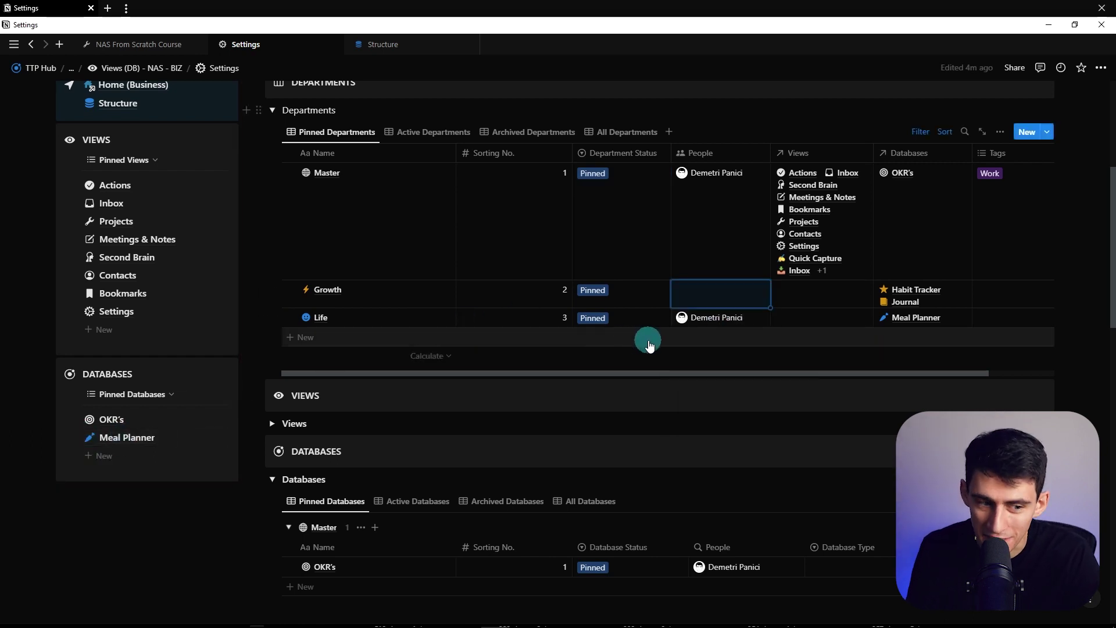
pyautogui.hotkey('ctrl', 'z')
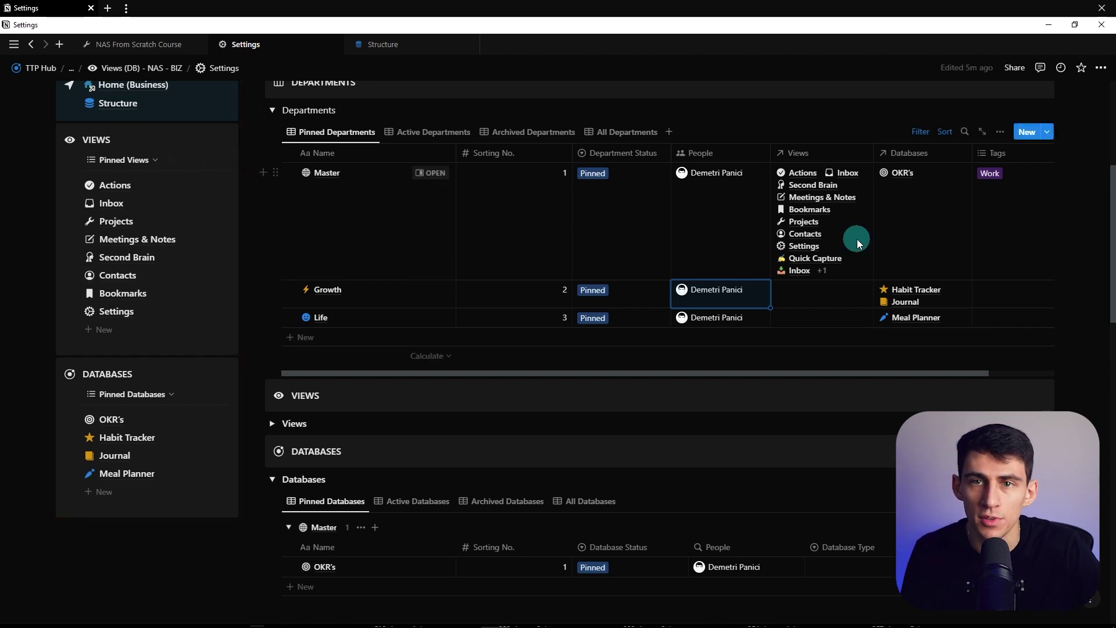
pyautogui.scroll(-2, 841, 259)
pyautogui.scroll(2, 838, 257)
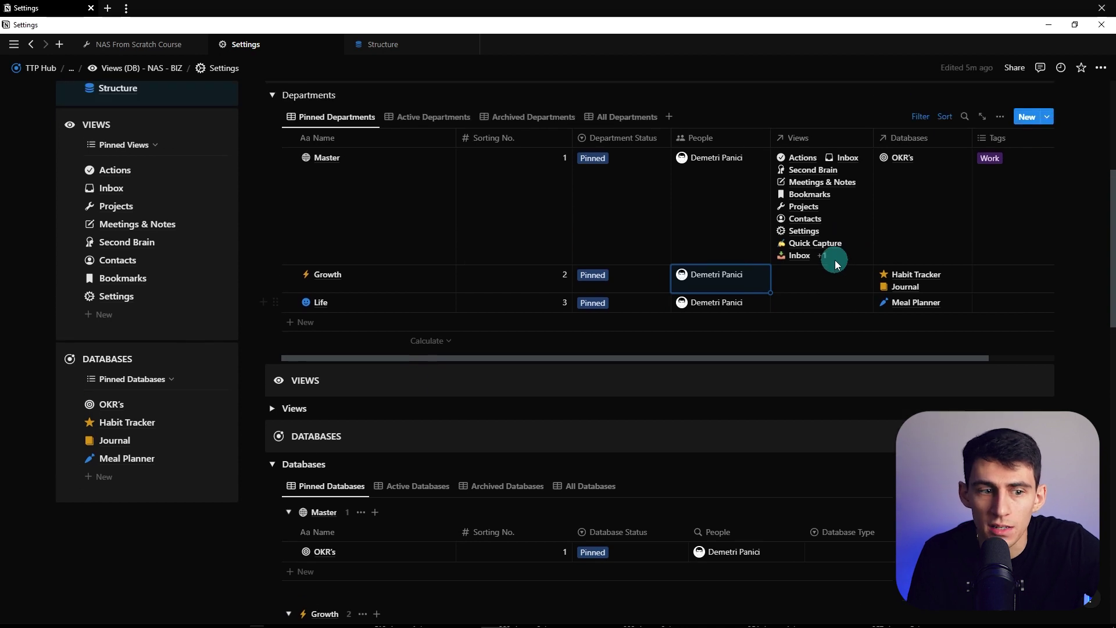
# Step: Review the Views and Databases tables grouped by department, expanding and collapsing the Views section
pyautogui.scroll(-2, 723, 286)
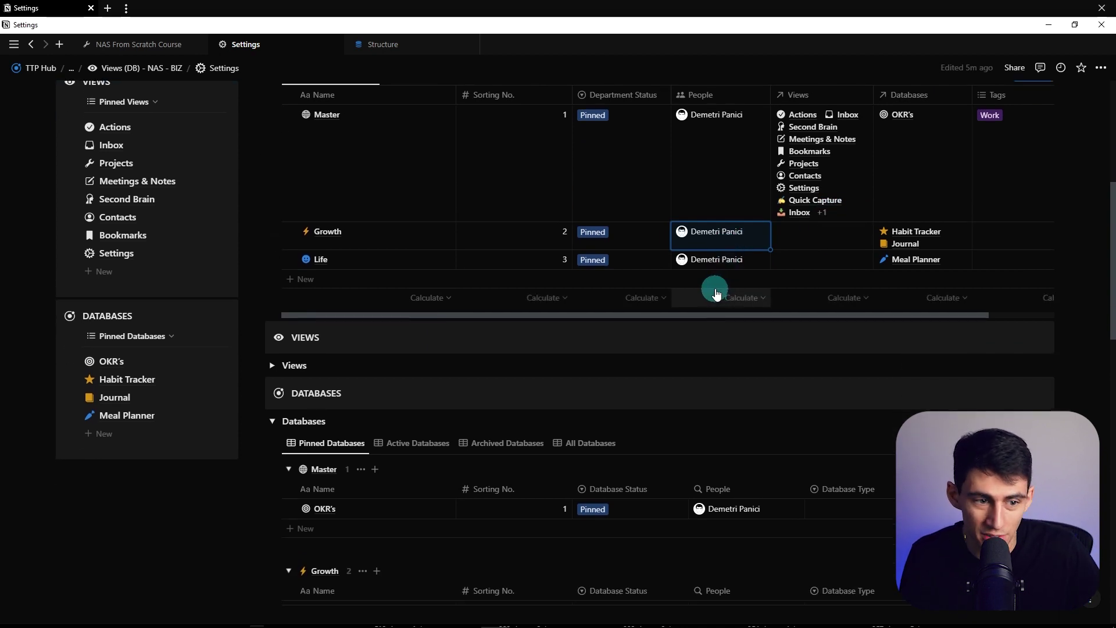
pyautogui.scroll(-2, 721, 287)
pyautogui.scroll(-2, 721, 286)
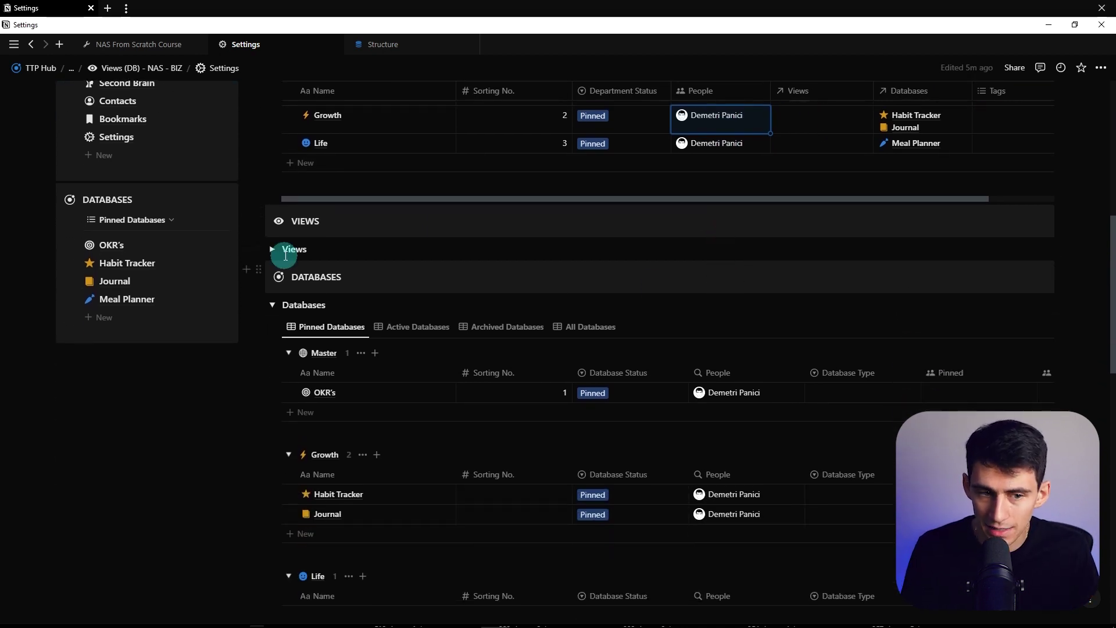
pyautogui.click(272, 249)
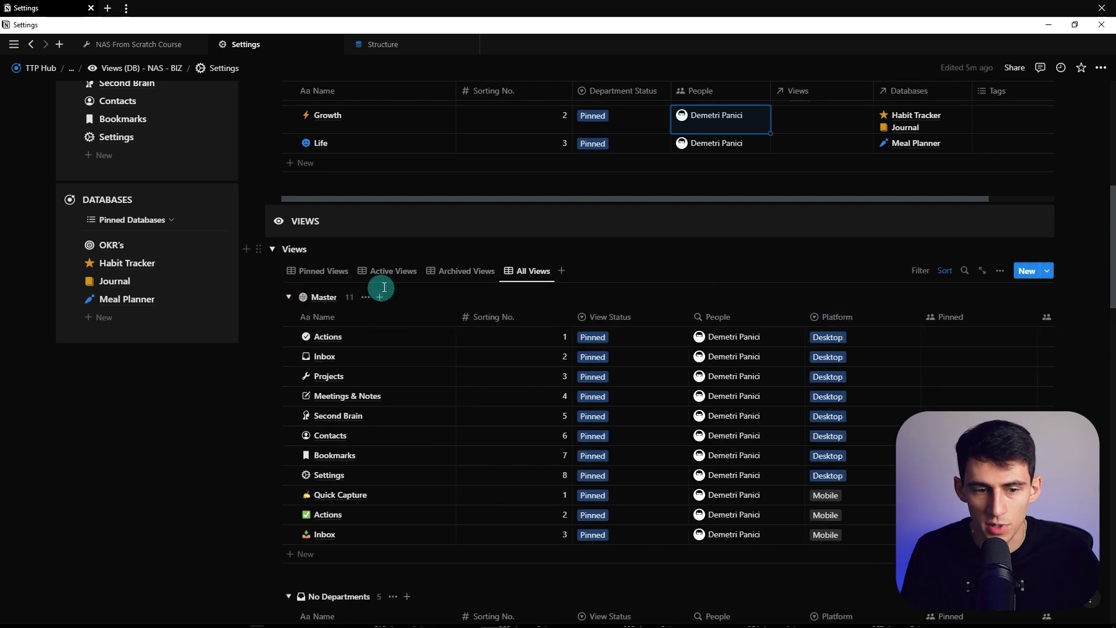
pyautogui.scroll(-2, 361, 290)
pyautogui.click(273, 193)
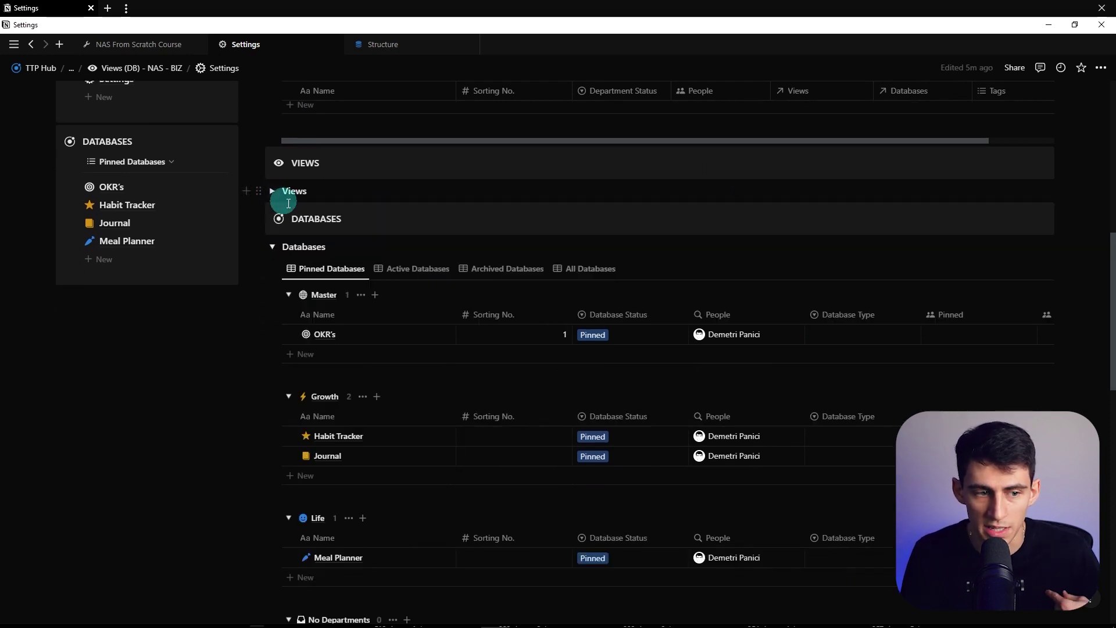
pyautogui.scroll(-1, 635, 320)
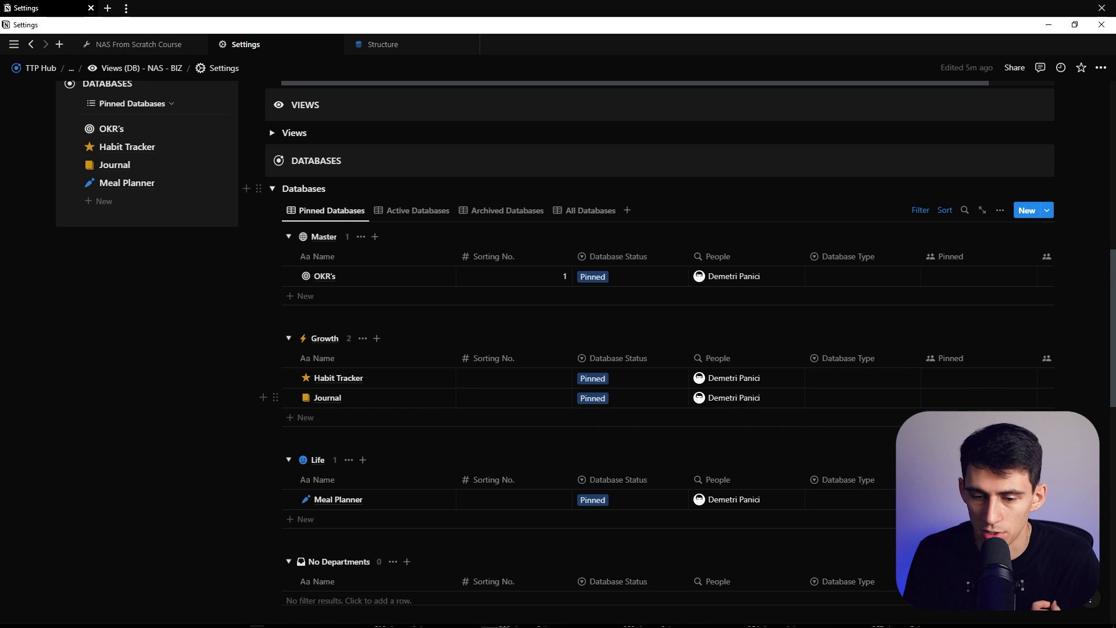
# Step: Add your own account to Meal Planner's Archived property in the Databases table and check the navigation's Pinned Databases list
pyautogui.scroll(-3, 593, 434)
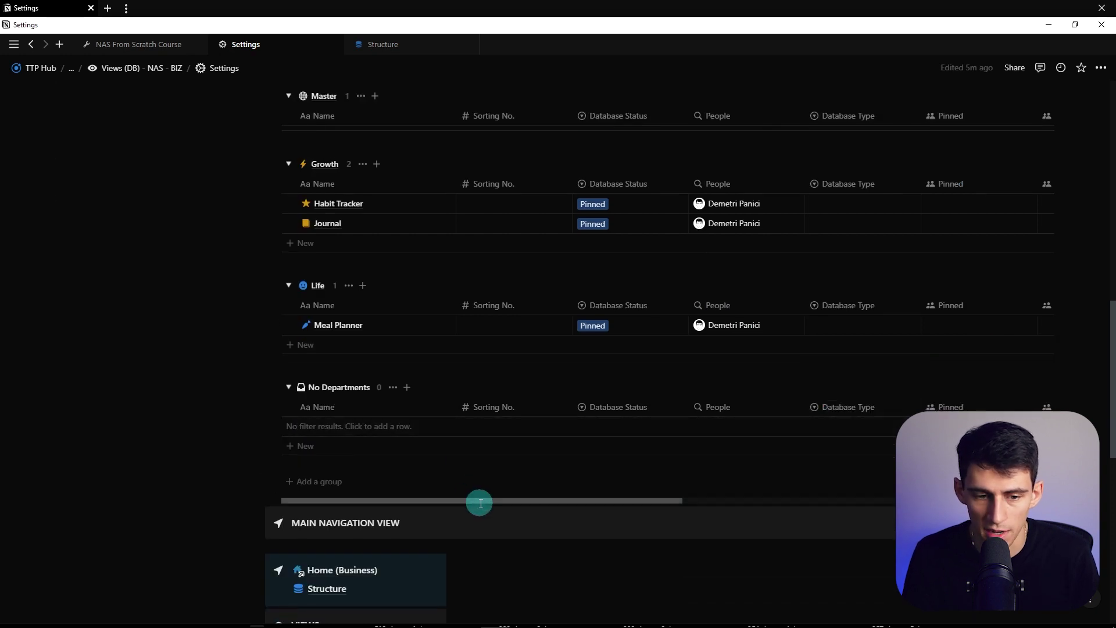
pyautogui.moveTo(480, 503); pyautogui.dragTo(649, 506)
pyautogui.click(843, 325)
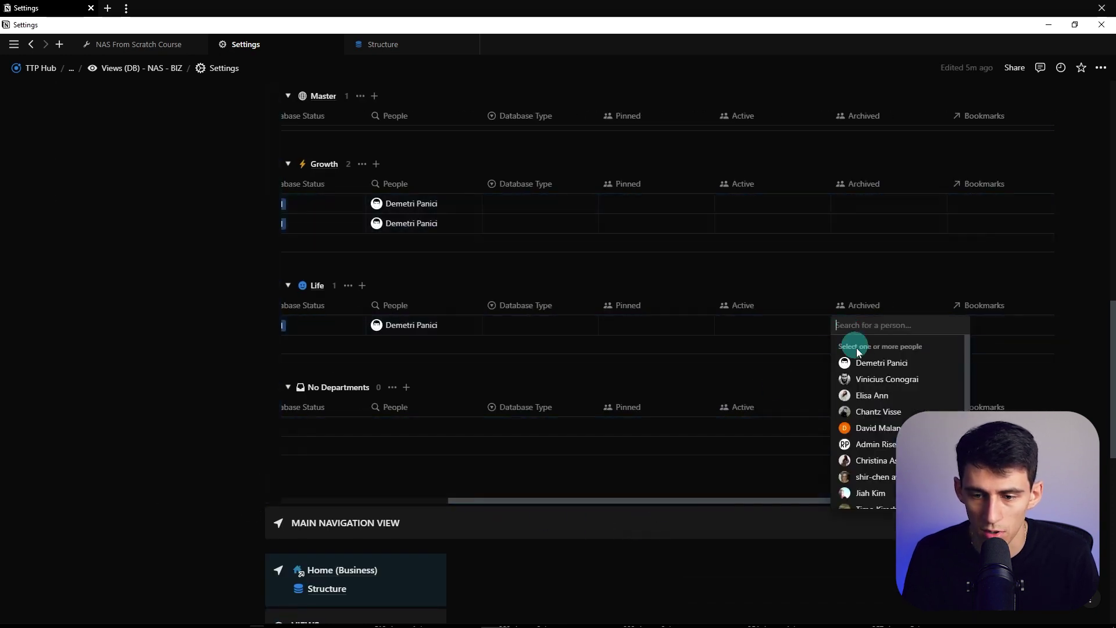
pyautogui.click(855, 362)
pyautogui.moveTo(731, 501); pyautogui.dragTo(359, 435)
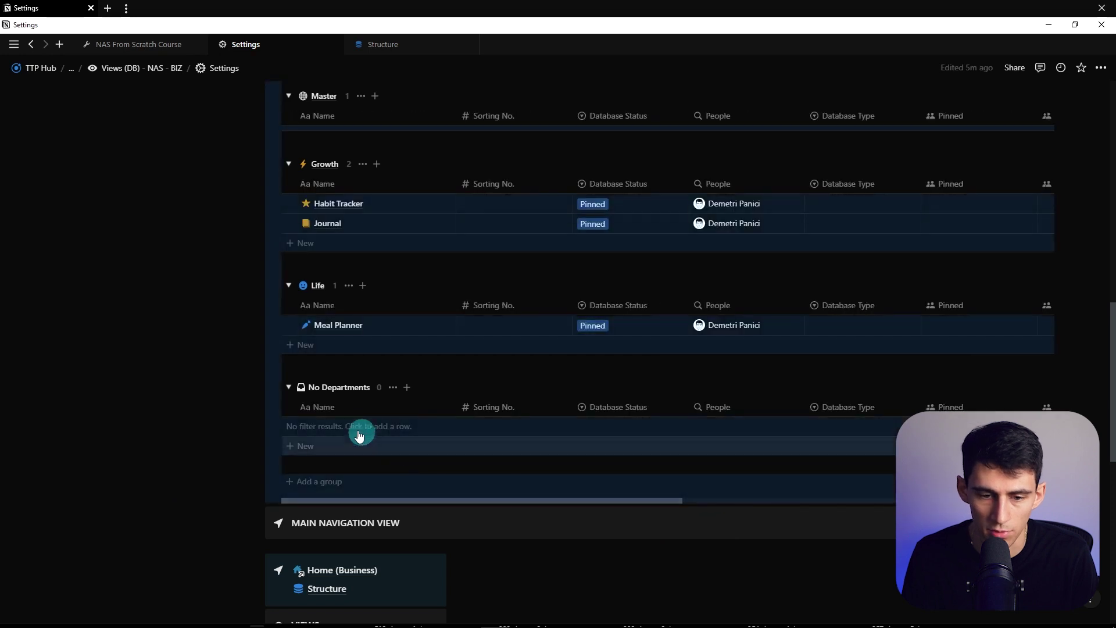
pyautogui.scroll(6, 359, 435)
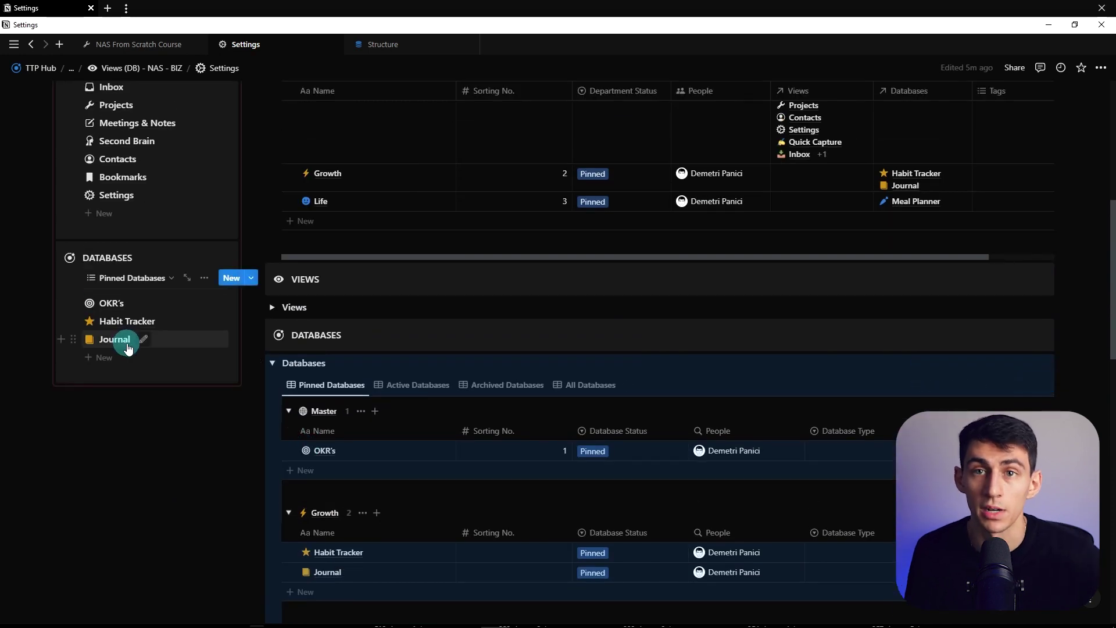